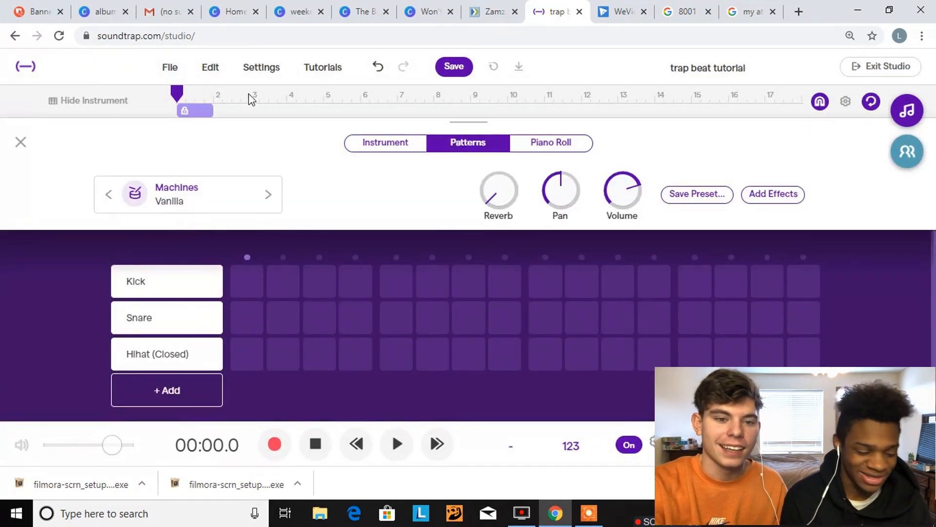
Change the drum track's preset to Swish from the Machines drums and return to the track view
click(180, 219)
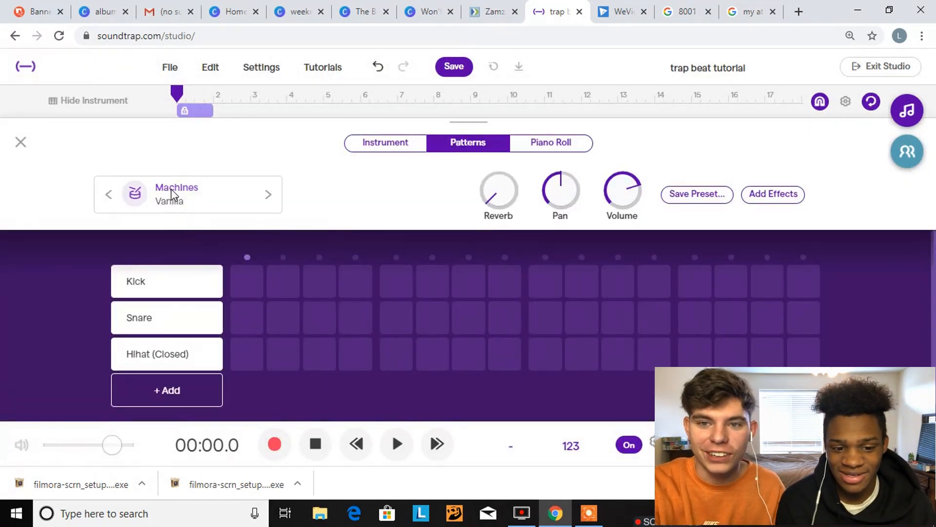
click(172, 193)
scroll(620, 264, down, 2)
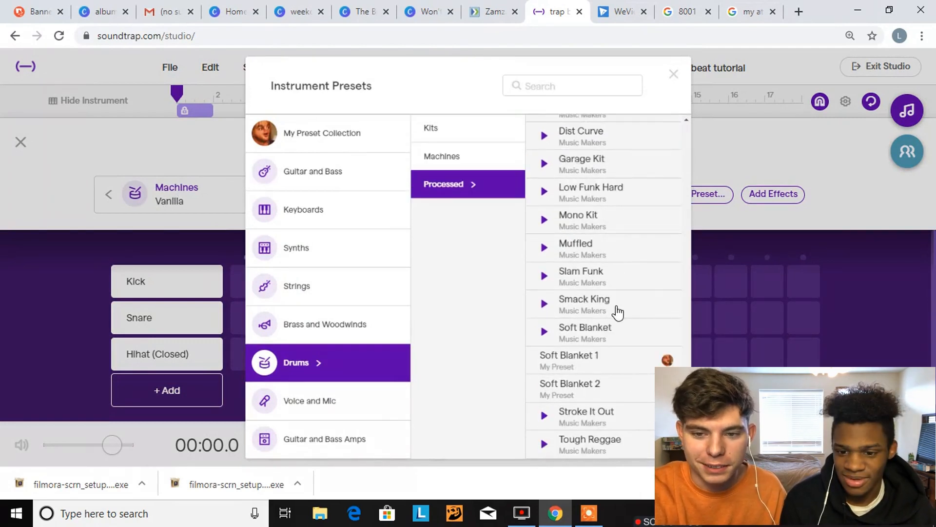
scroll(617, 312, up, 5)
scroll(617, 312, up, 8)
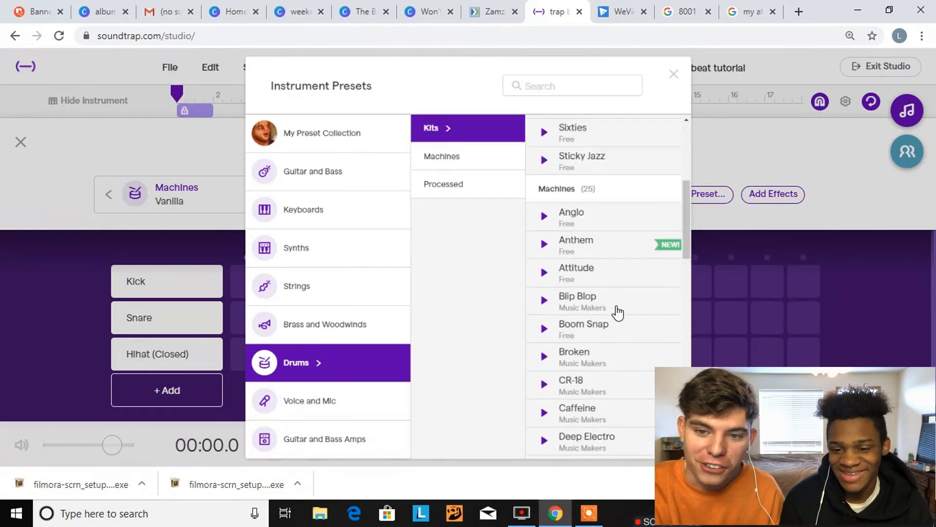
scroll(618, 312, down, 10)
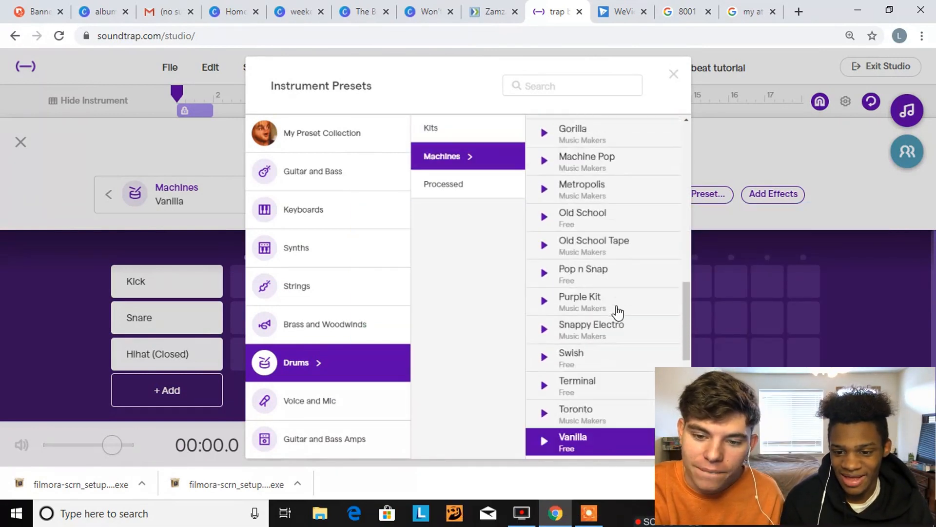
click(599, 363)
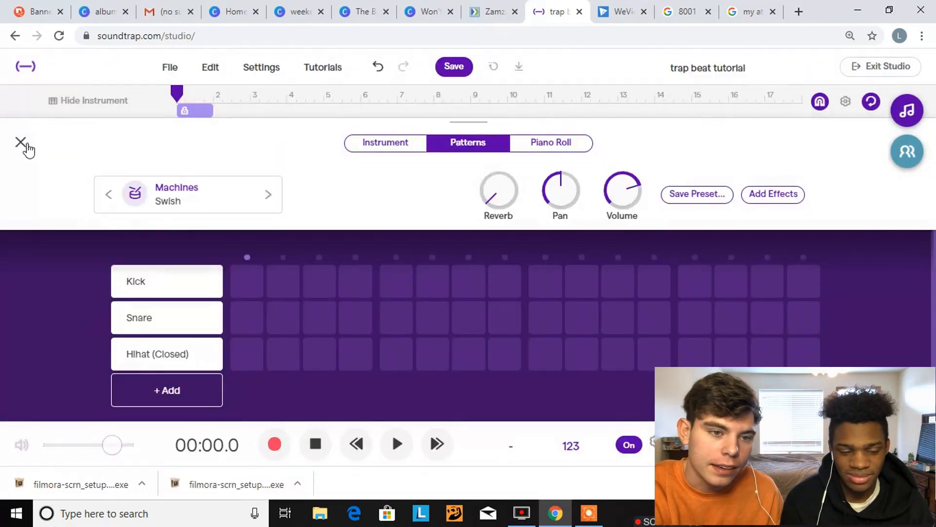
click(20, 142)
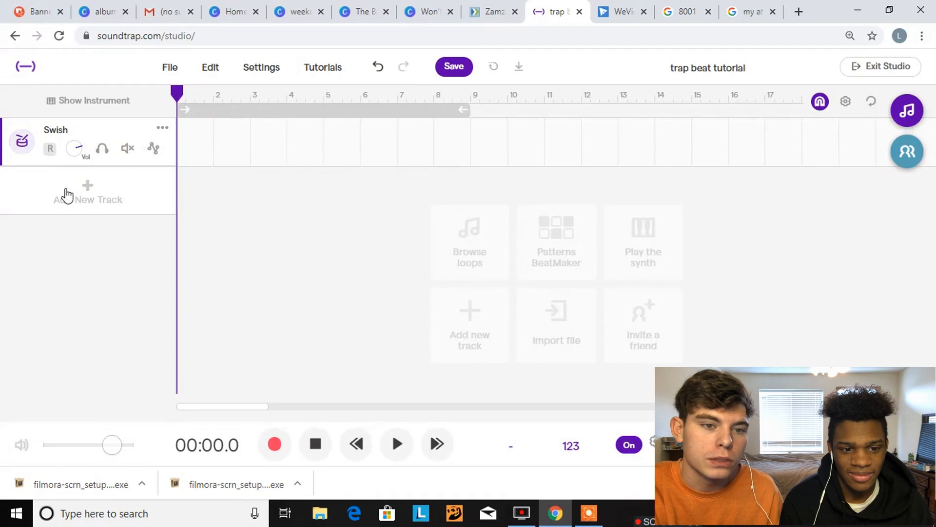
Add a Drum & beats track with the Purple Kit preset from Machines and turn the metronome off
click(67, 195)
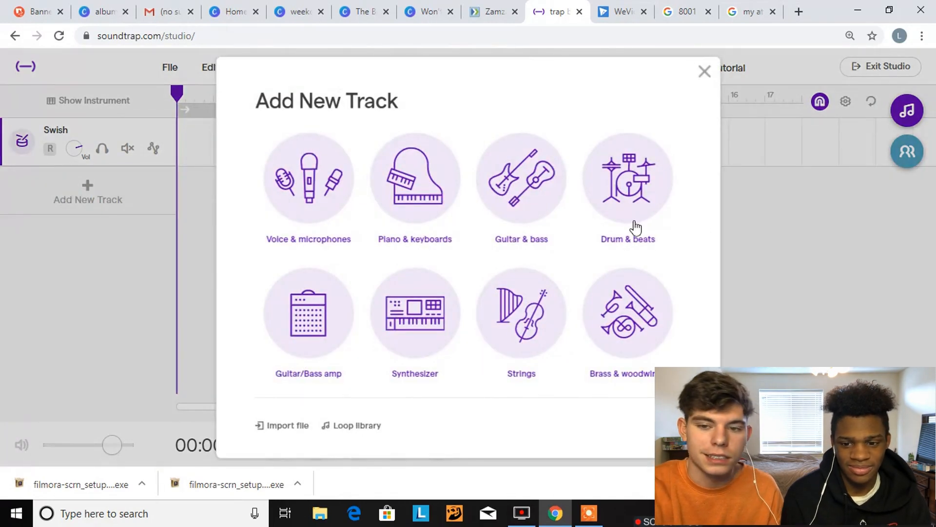
click(624, 202)
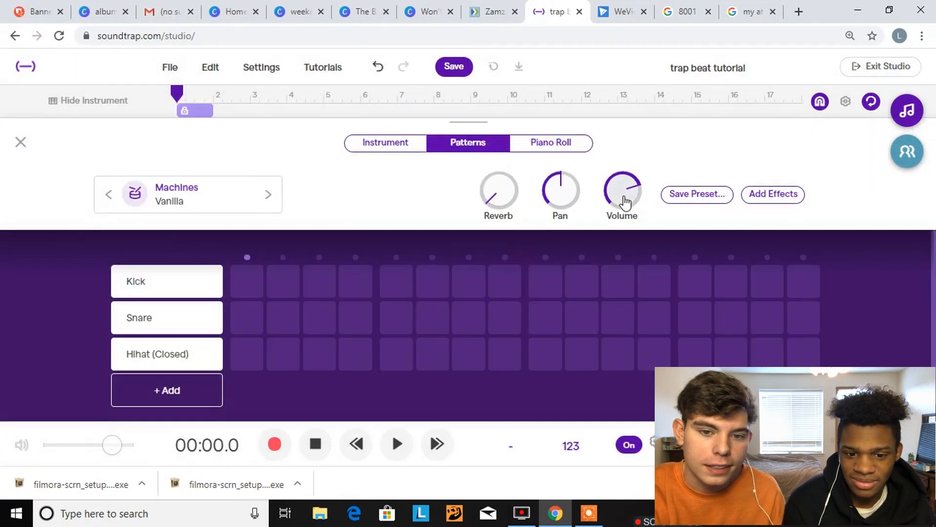
click(228, 198)
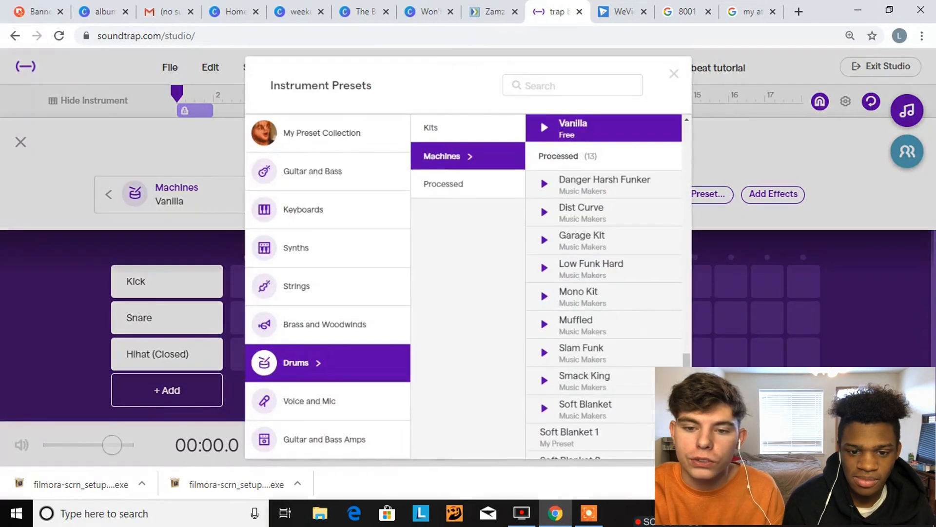
scroll(622, 355, up, 6)
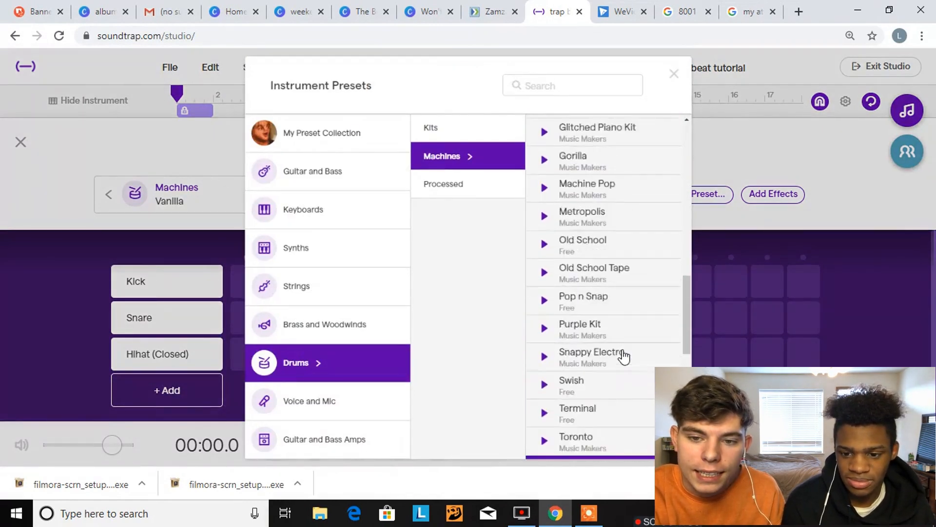
scroll(624, 355, up, 2)
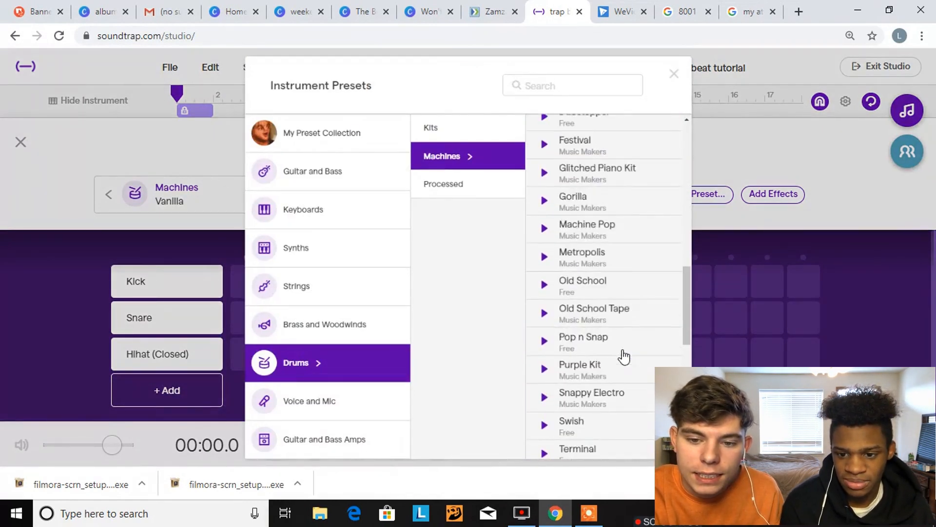
click(590, 368)
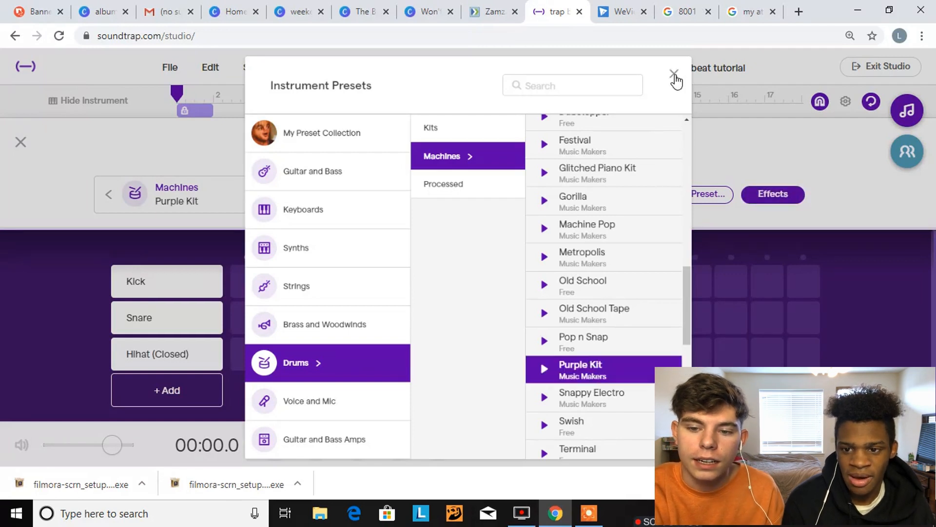
click(674, 76)
click(634, 444)
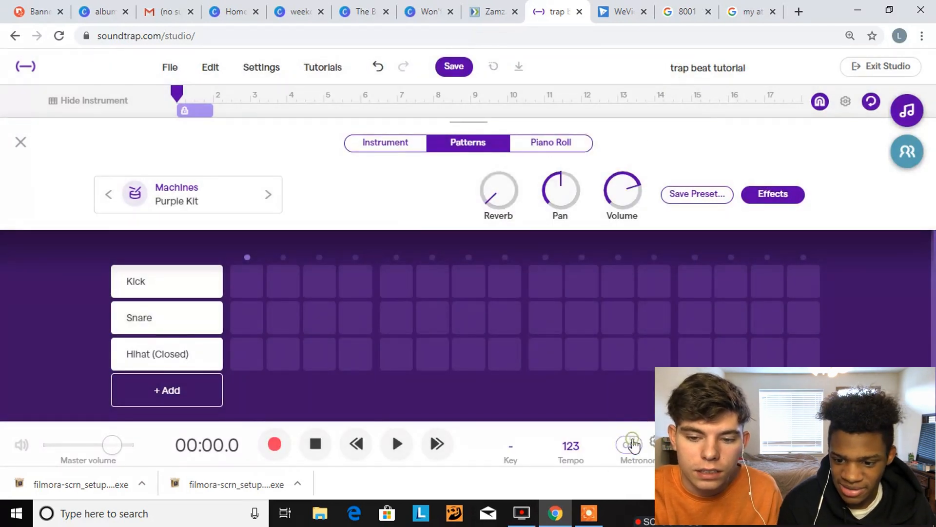
Audition a snare on step 9 of the Purple Kit pattern and raise the system volume to 60
key(space)
click(540, 323)
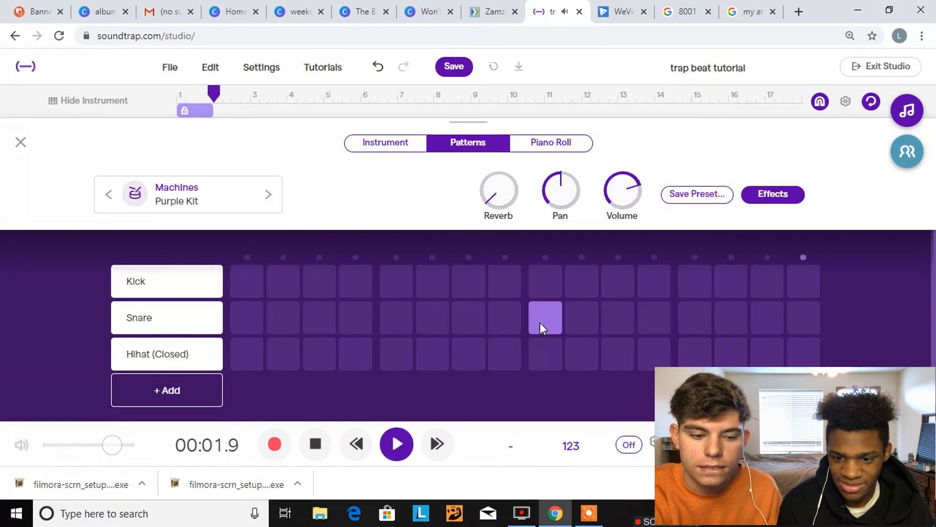
key(XF86AudioRaiseVolume)
key(XF86AudioRaiseVolume)
key(XF86AudioRaiseVolume)
key(XF86AudioRaiseVolume)
key(XF86AudioRaiseVolume)
key(XF86AudioRaiseVolume)
key(XF86AudioRaiseVolume)
key(XF86AudioRaiseVolume)
key(XF86AudioRaiseVolume)
key(XF86AudioRaiseVolume)
key(XF86AudioRaiseVolume)
key(XF86AudioRaiseVolume)
key(XF86AudioRaiseVolume)
key(XF86AudioRaiseVolume)
key(XF86AudioRaiseVolume)
key(XF86AudioRaiseVolume)
key(XF86AudioRaiseVolume)
key(XF86AudioRaiseVolume)
key(XF86AudioRaiseVolume)
key(XF86AudioRaiseVolume)
key(XF86AudioRaiseVolume)
key(XF86AudioRaiseVolume)
key(XF86AudioRaiseVolume)
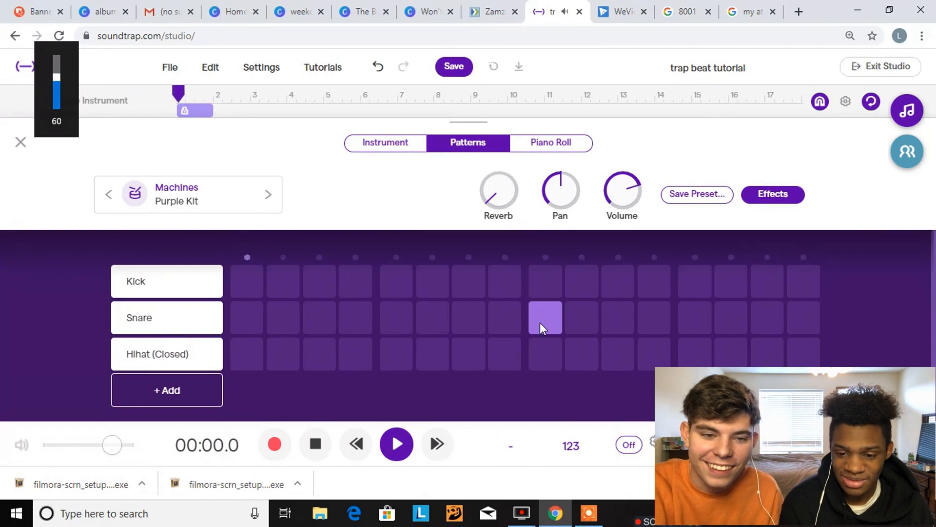
key(space)
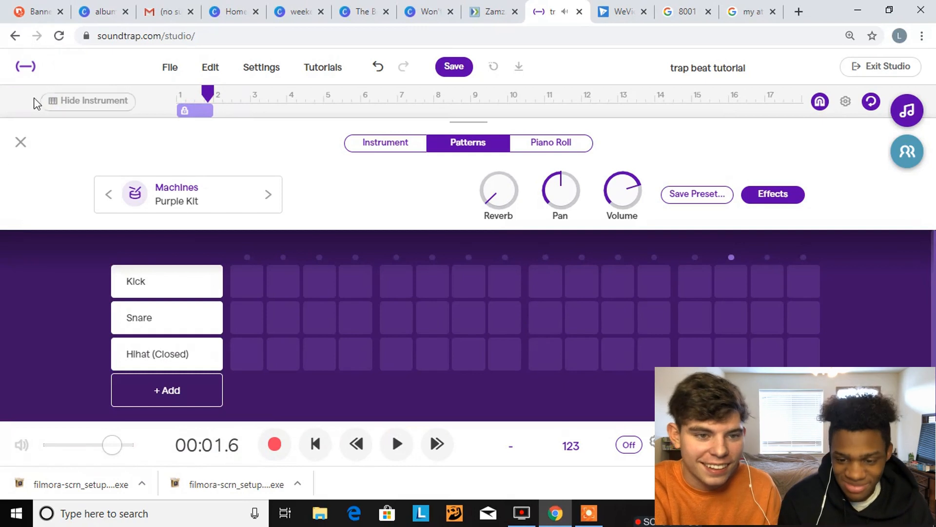
click(21, 142)
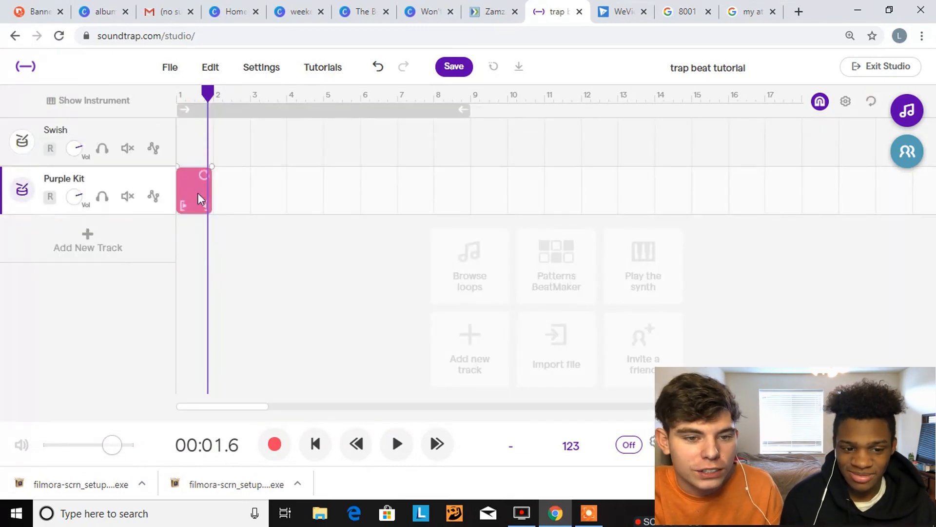
Add another Drum & beats track with the Vanilla kit and audition a closed hi-hat on step 5 of its pattern
click(89, 239)
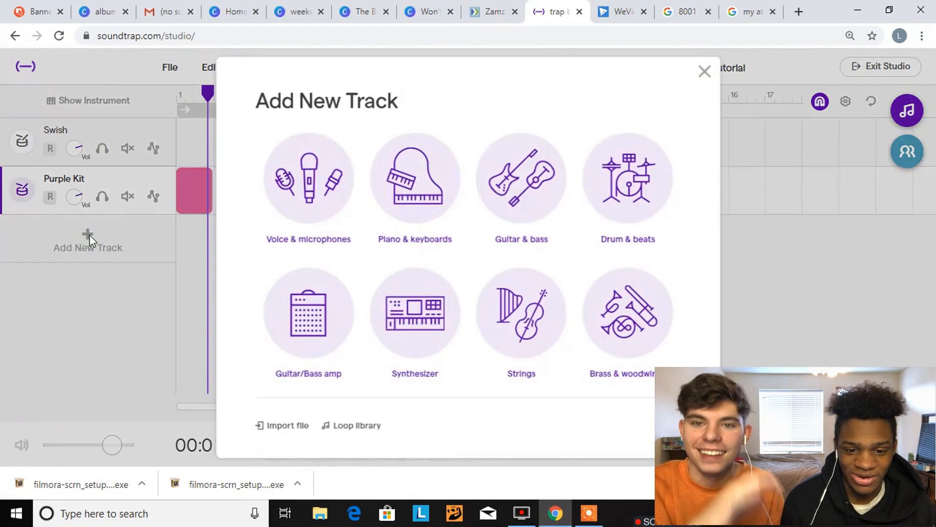
click(629, 197)
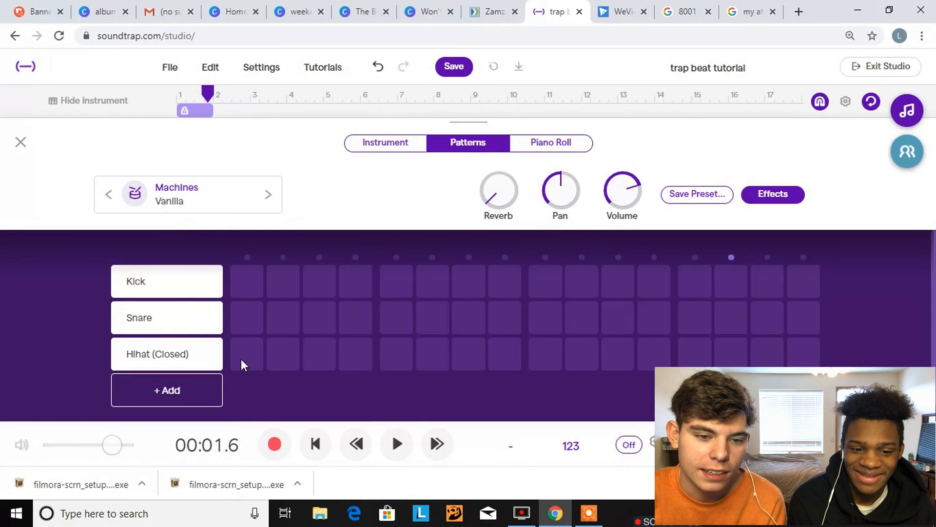
click(399, 356)
key(space)
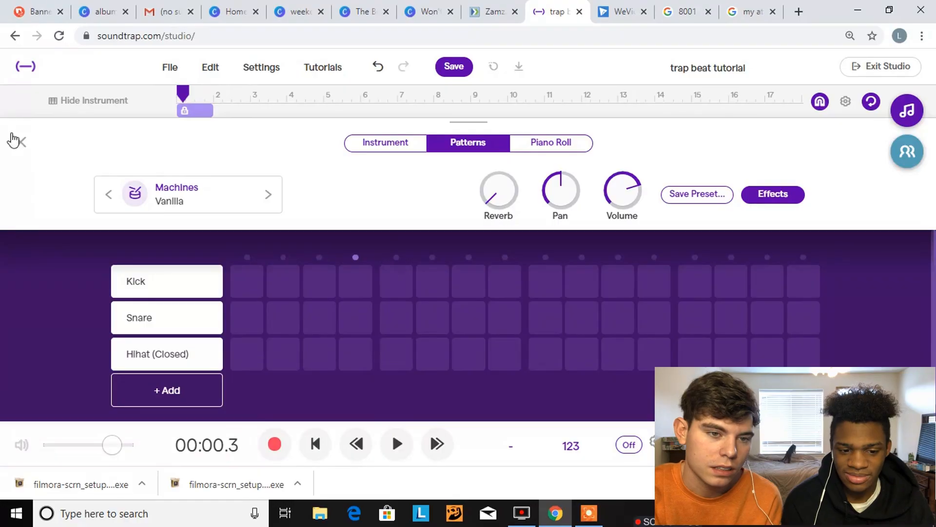
click(16, 141)
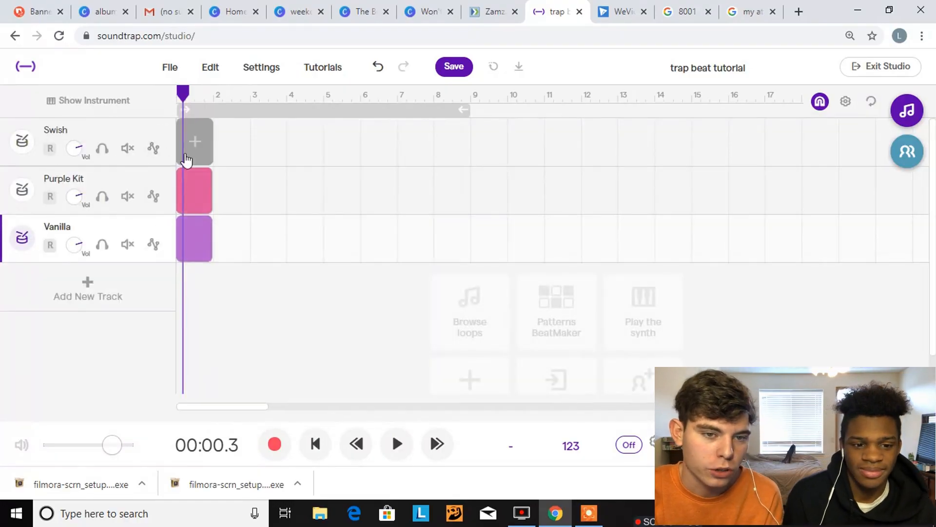
View the Swish track's pattern grid and audition a closed hi-hat on step 1 of the Purple Kit pattern
click(77, 166)
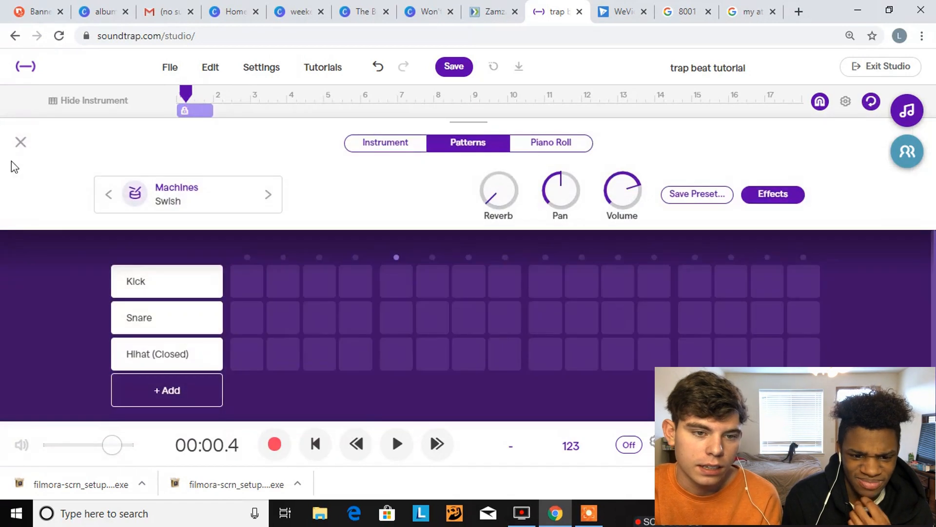
click(16, 147)
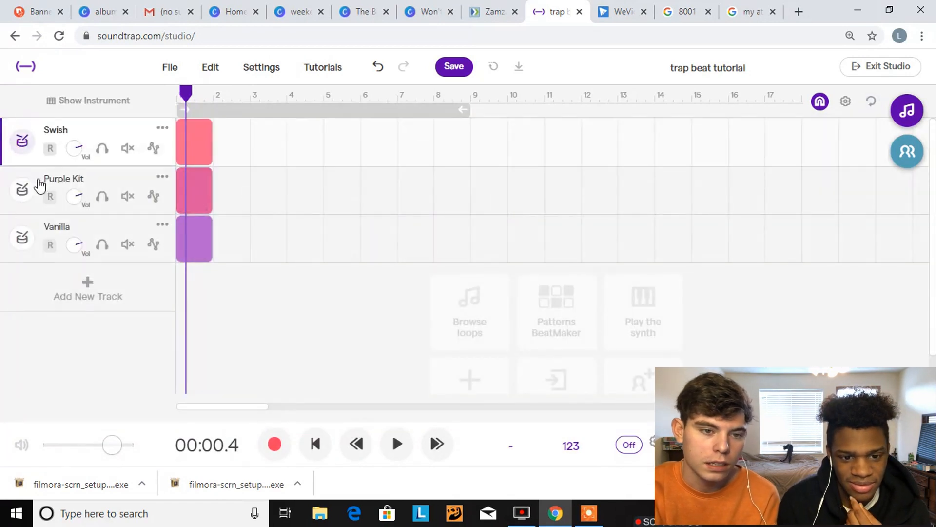
click(24, 187)
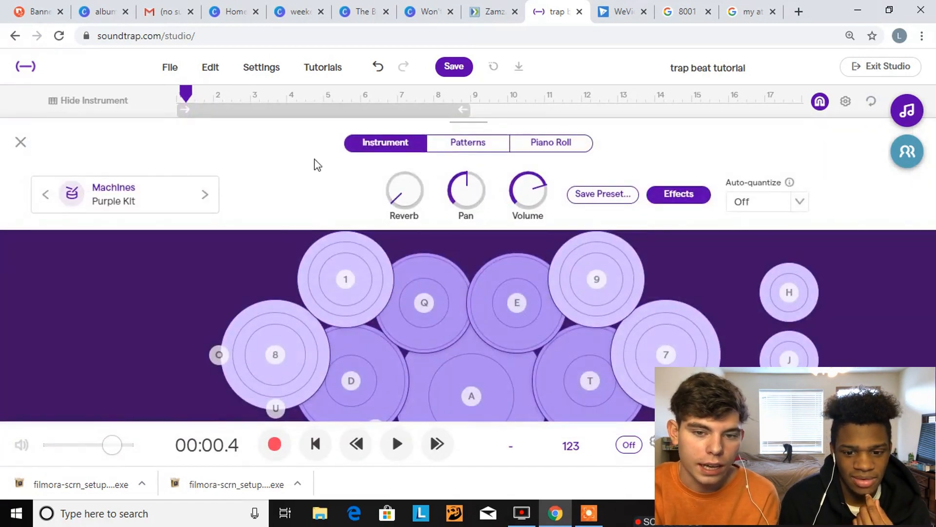
click(476, 151)
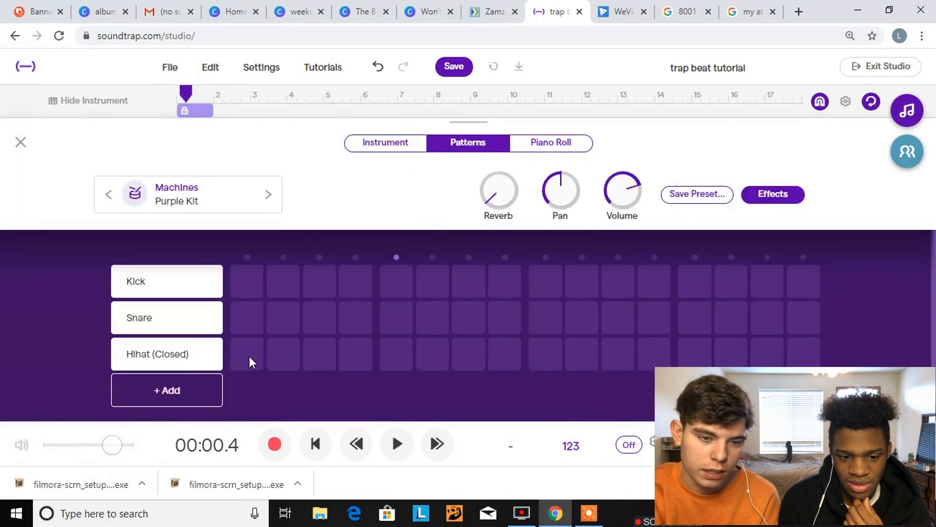
key(space)
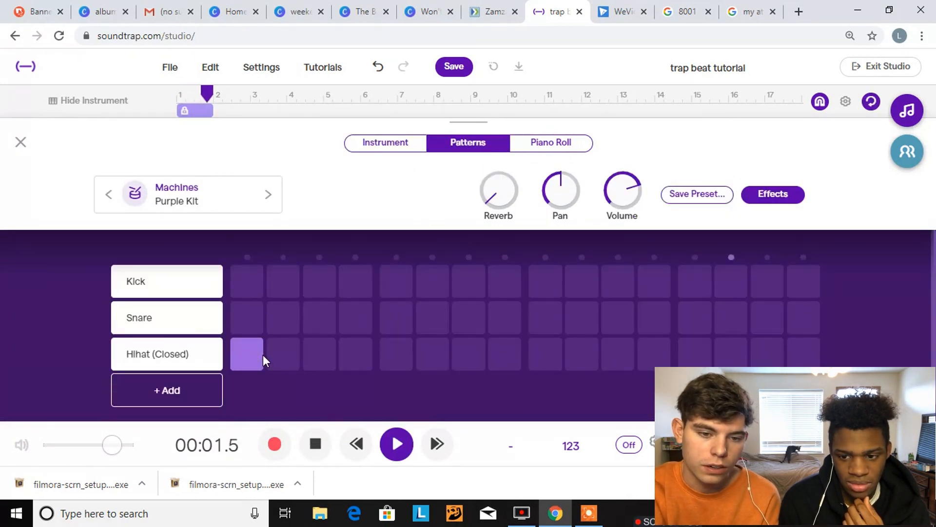
key(space)
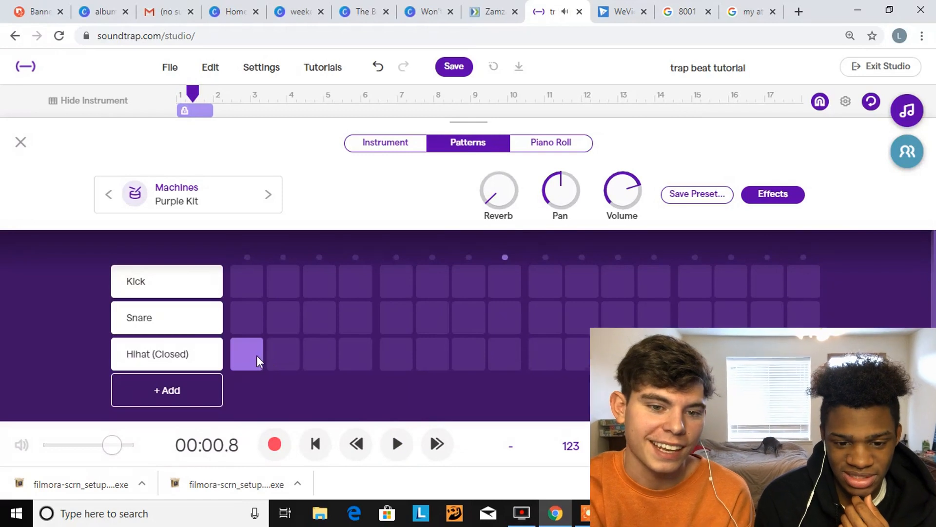
click(21, 142)
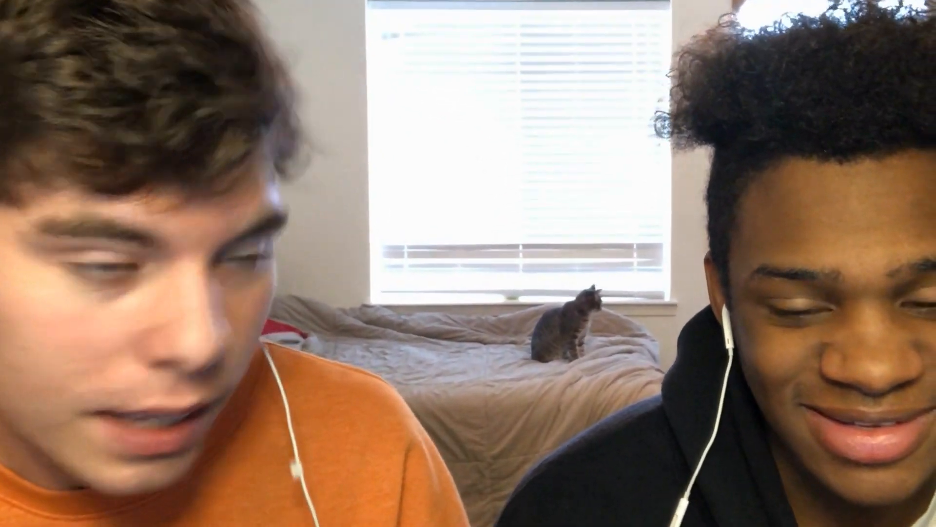
Add a Synthesizer track with the Rusty Trap Bells preset from Leads and return to the track view
click(105, 307)
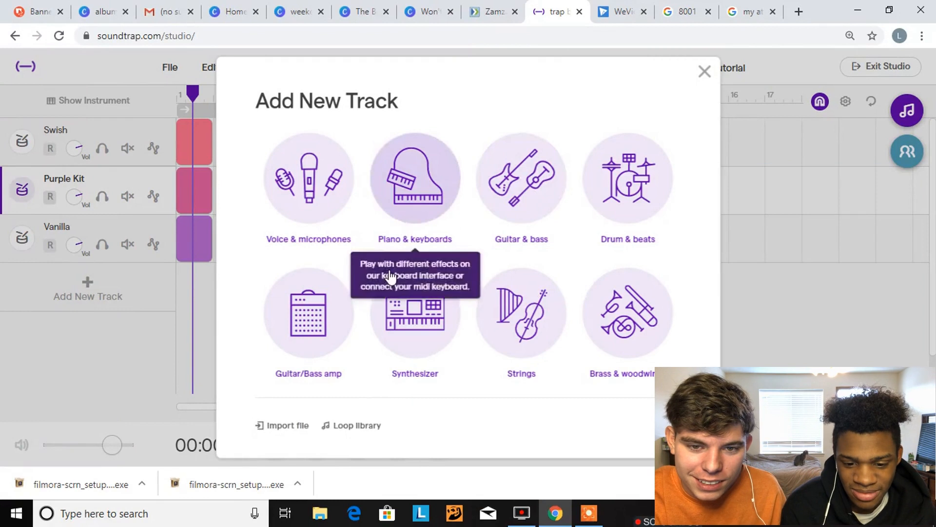
click(392, 328)
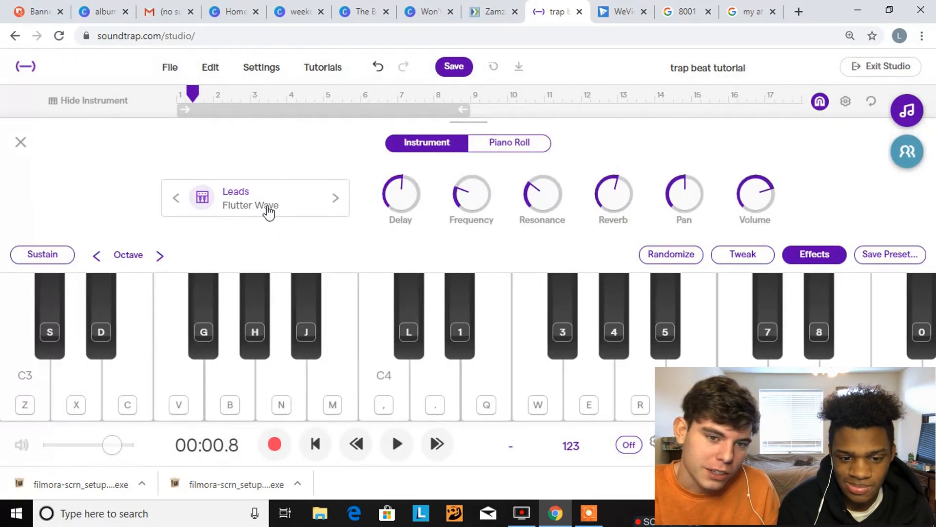
click(268, 211)
scroll(581, 334, down, 1)
scroll(581, 334, down, 10)
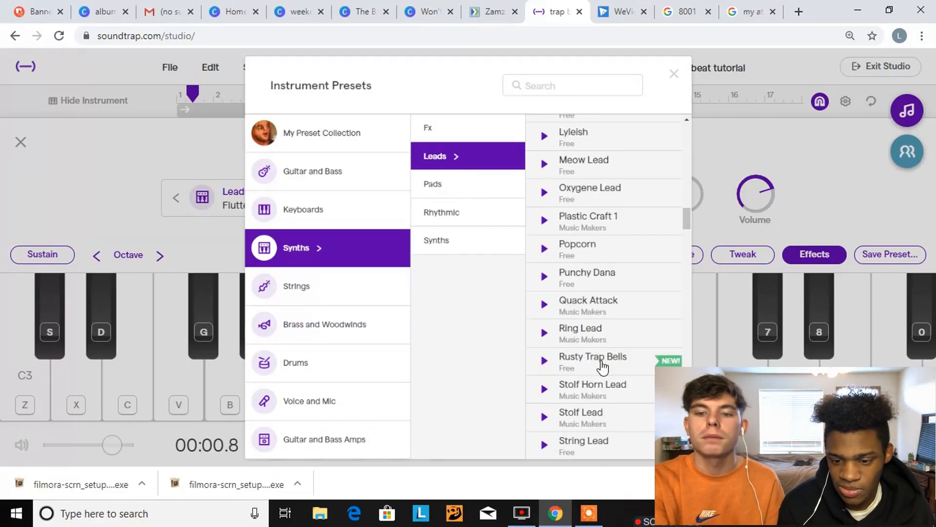
click(603, 363)
click(675, 76)
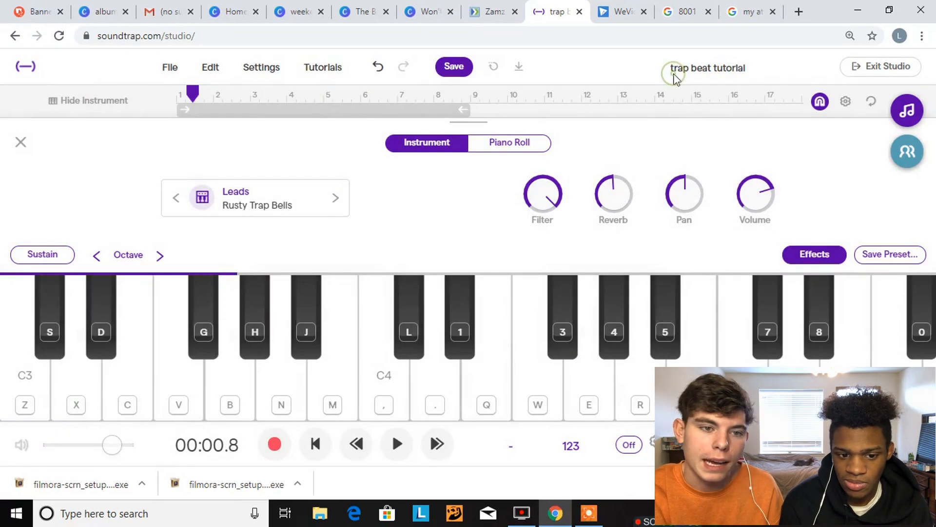
click(20, 142)
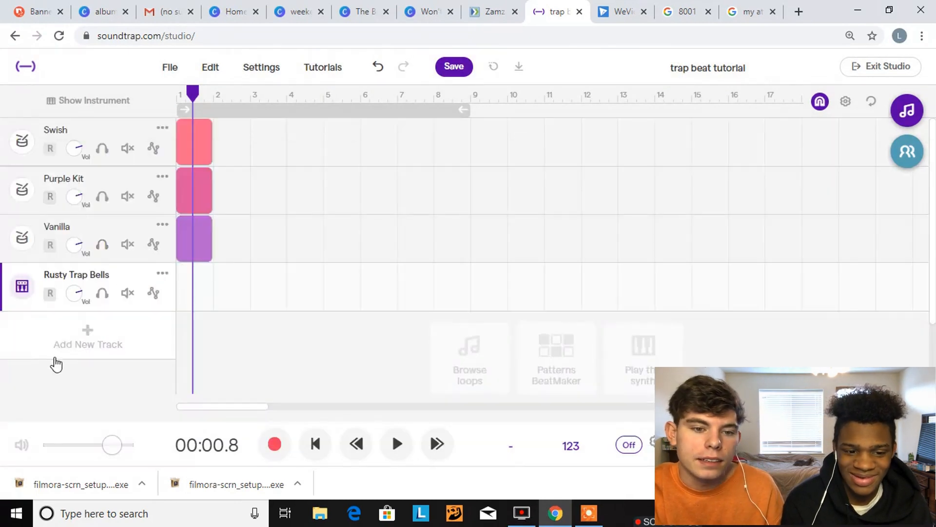
Add a Guitar & bass track with the Kick Bass Grain preset from Bass - Kick (808) and return to the track view
click(56, 360)
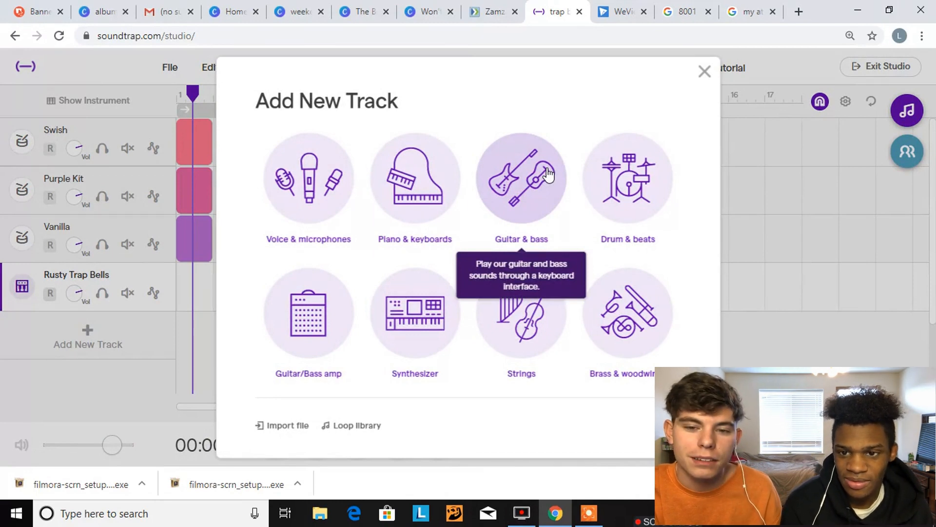
click(502, 198)
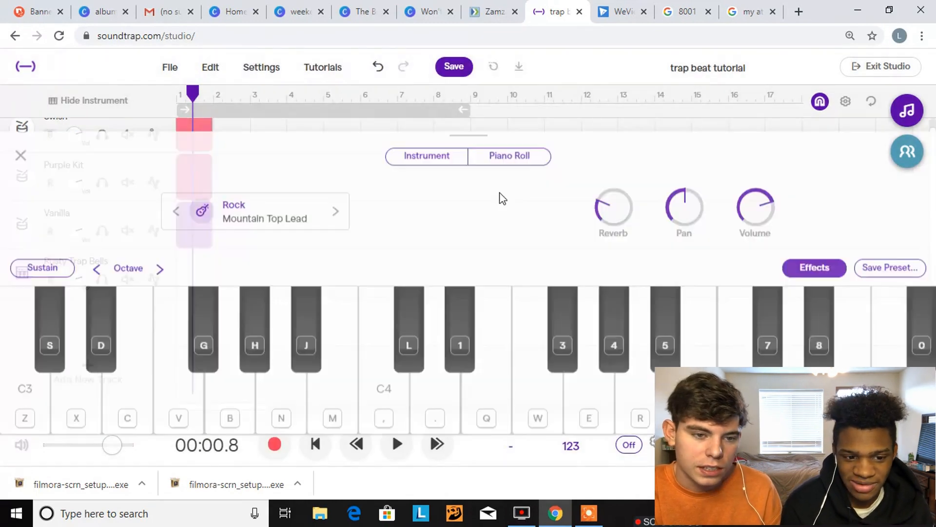
click(276, 207)
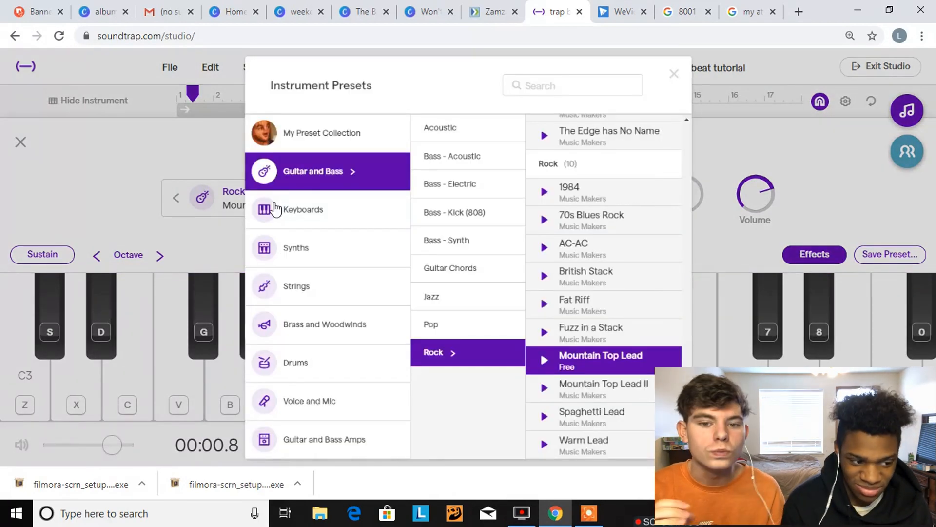
click(436, 223)
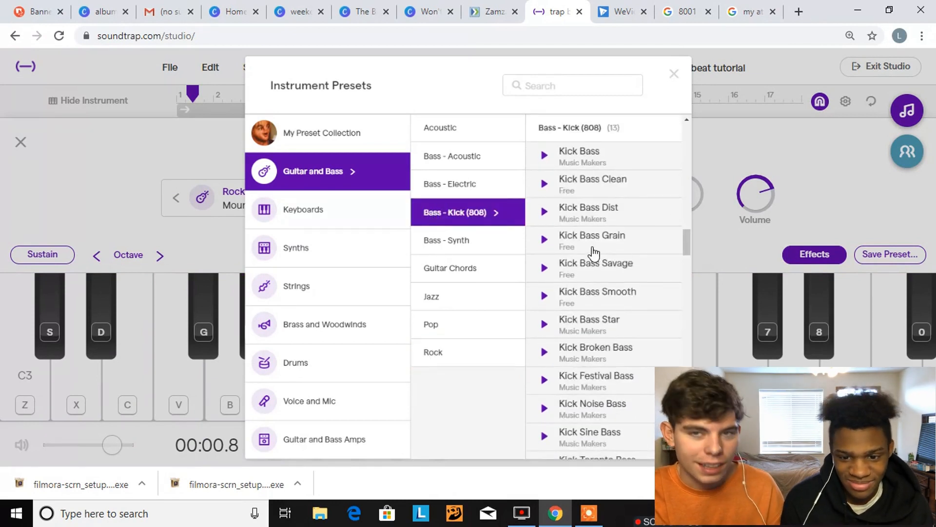
scroll(581, 316, down, 1)
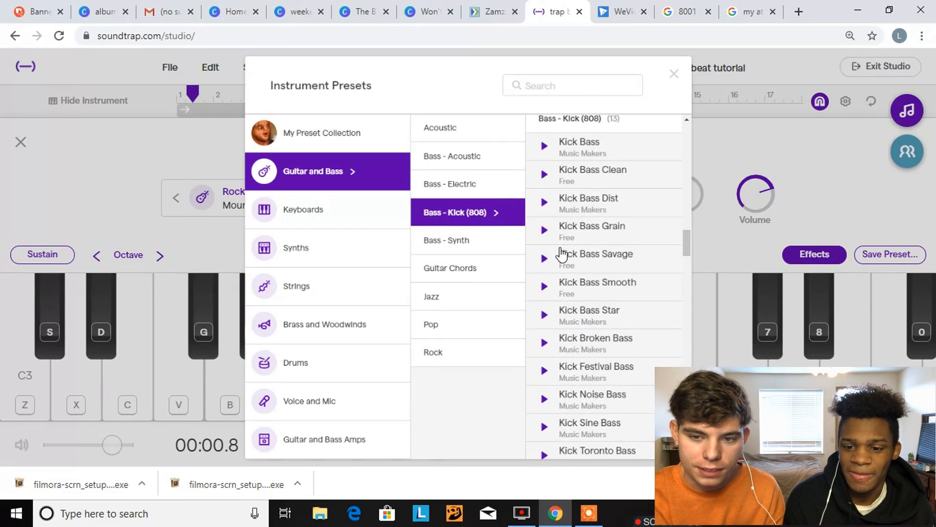
click(545, 233)
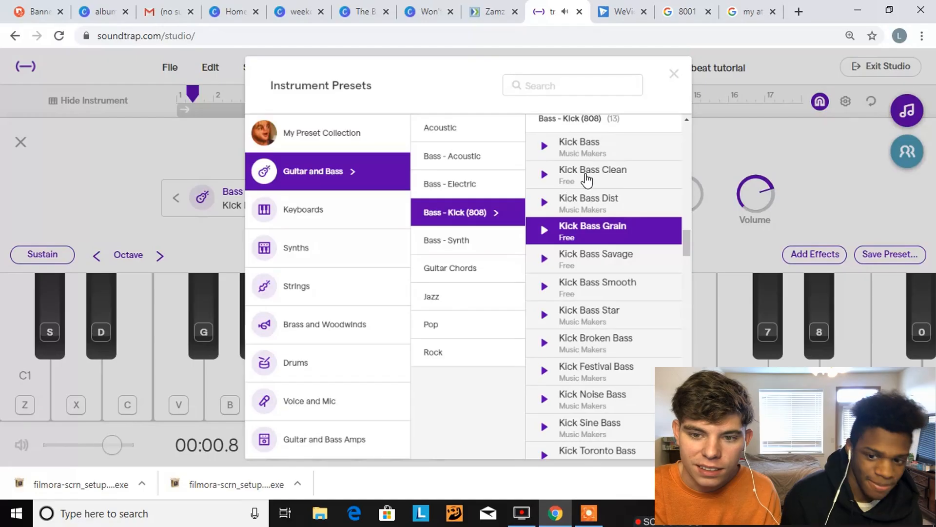
click(674, 77)
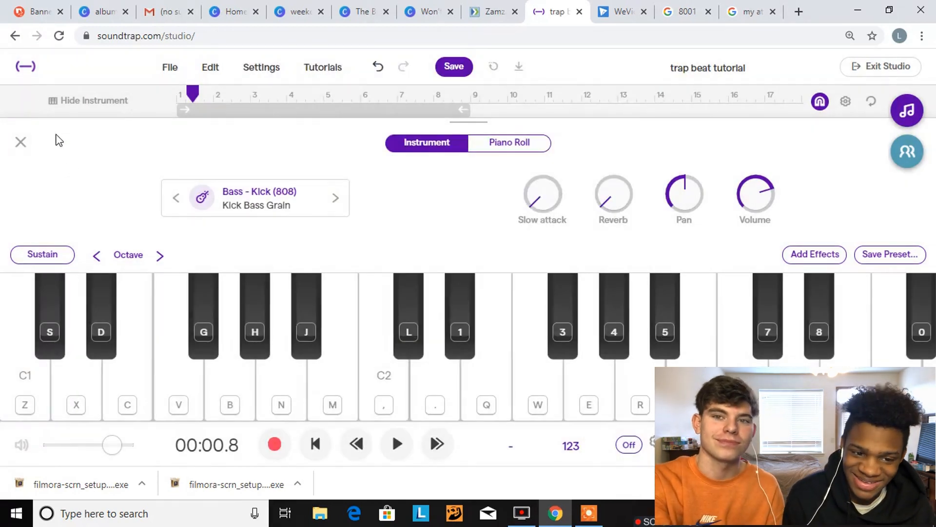
click(28, 142)
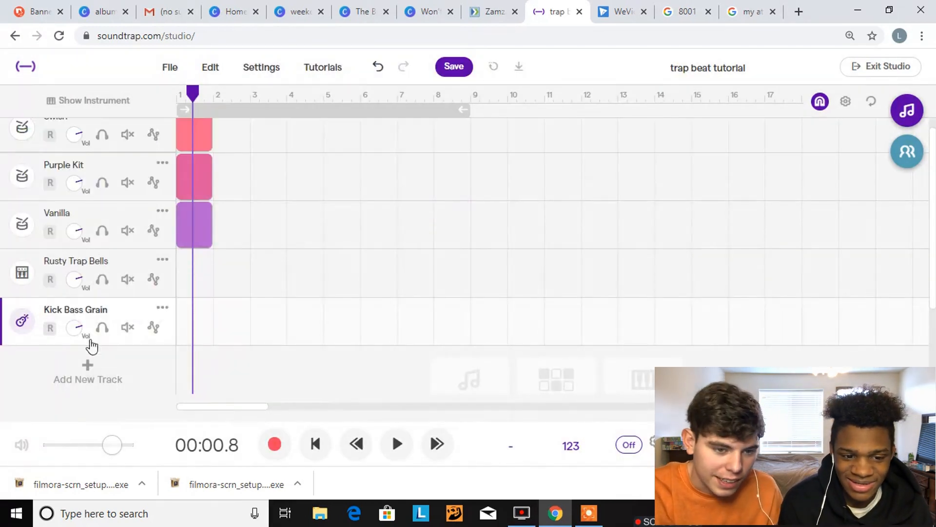
Add a Piano & keyboards track, audition the Upright Piano preset and apply it to the track
click(94, 363)
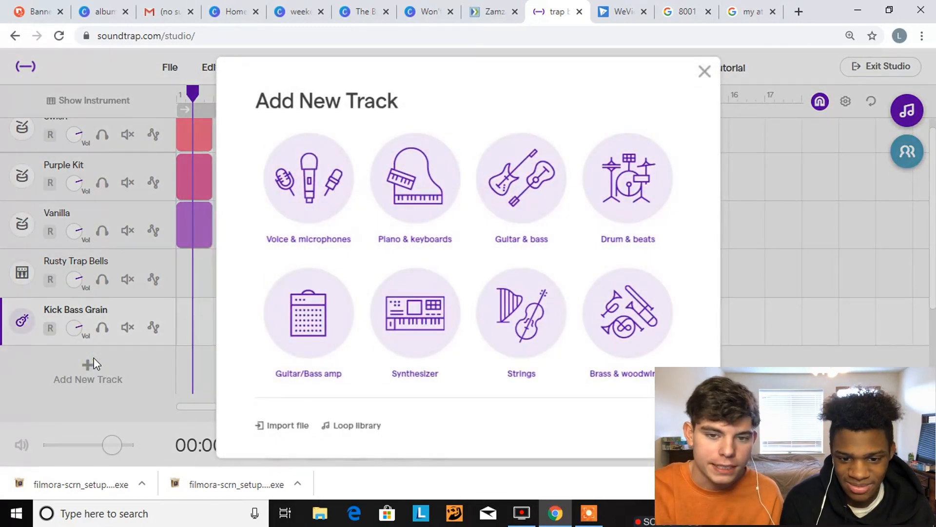
click(395, 191)
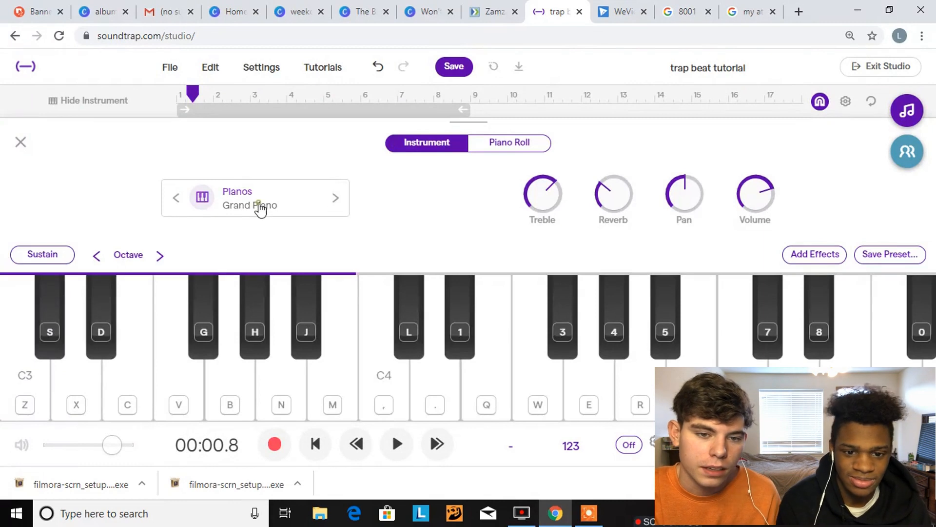
click(260, 207)
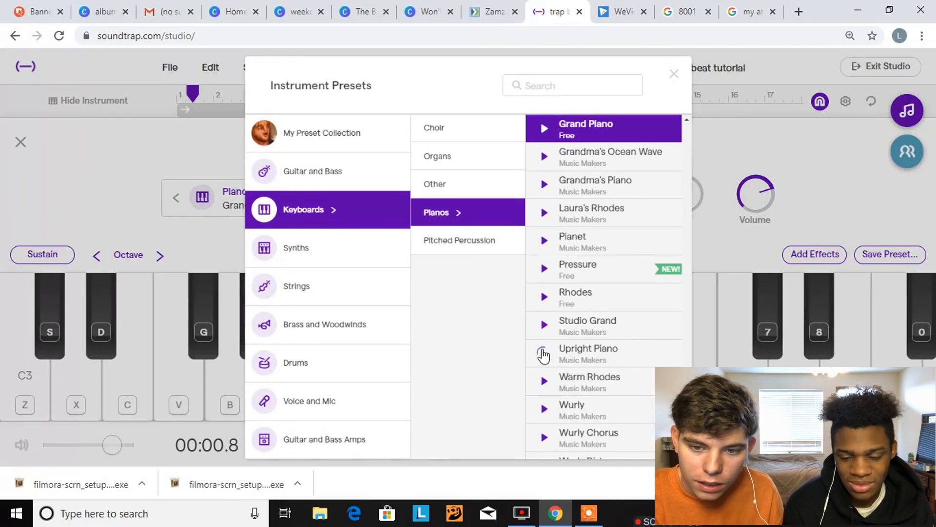
click(544, 353)
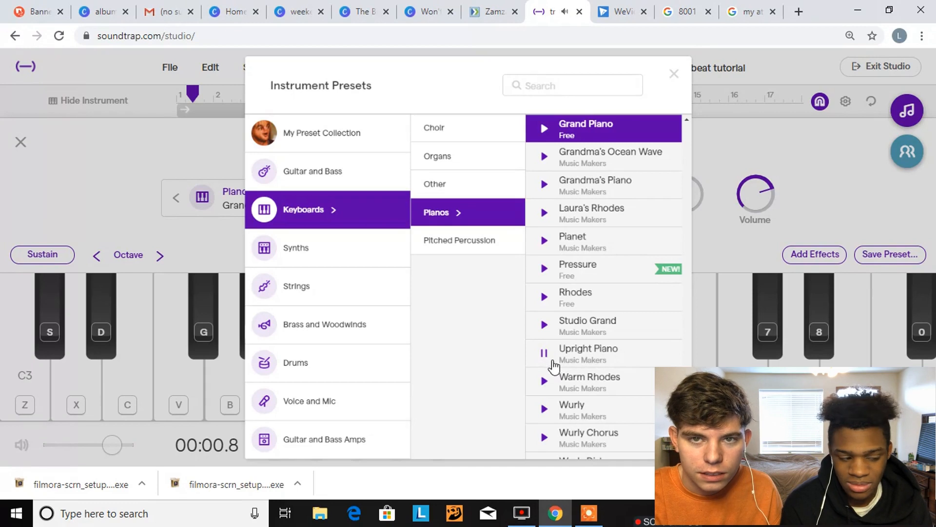
click(544, 352)
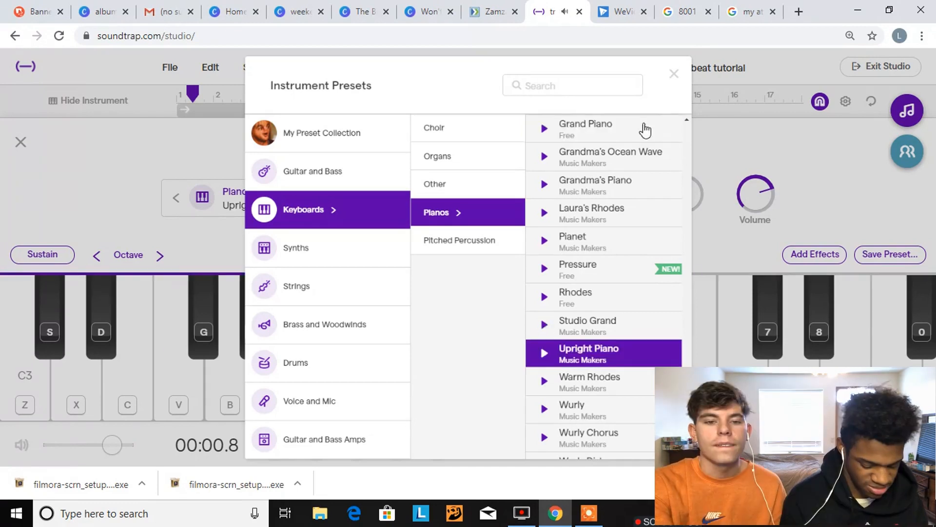
click(674, 73)
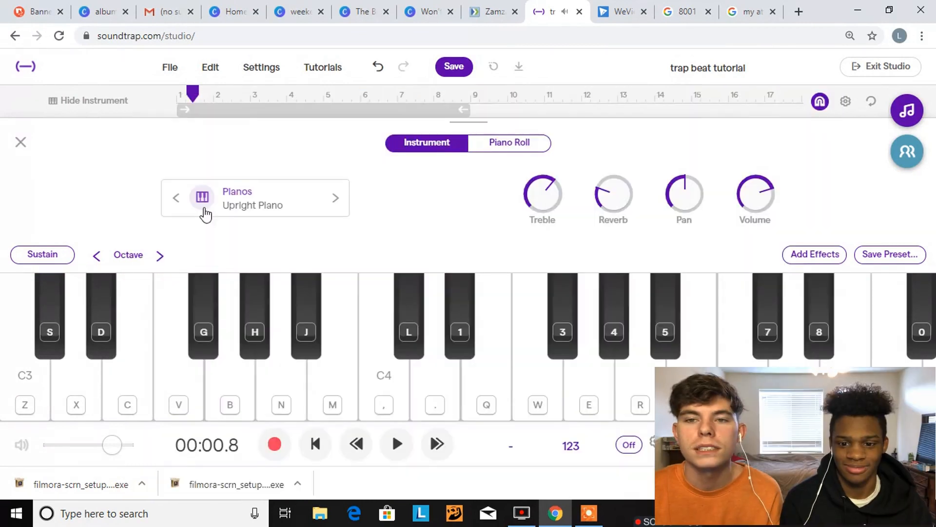
Place stacked A2, C3 and E3 notes at the start of the Upright Piano track's piano roll and play the chord
click(511, 147)
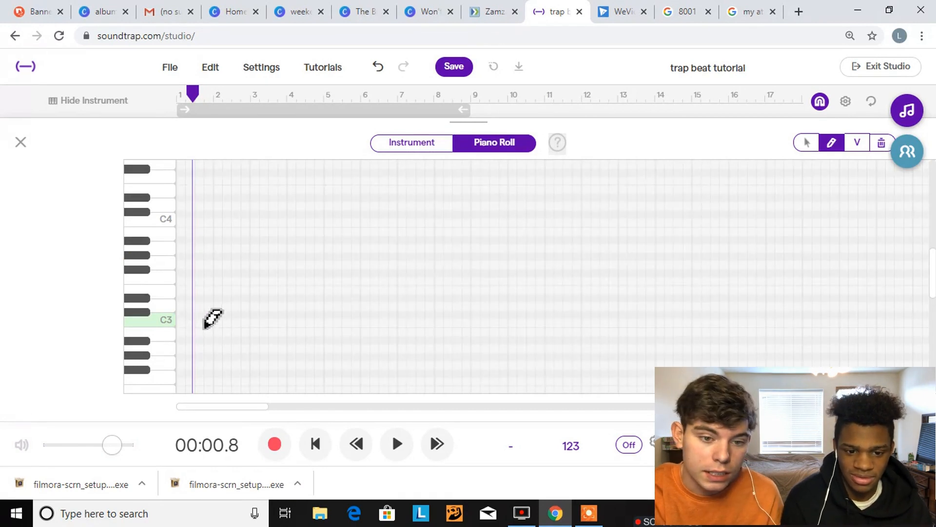
click(329, 447)
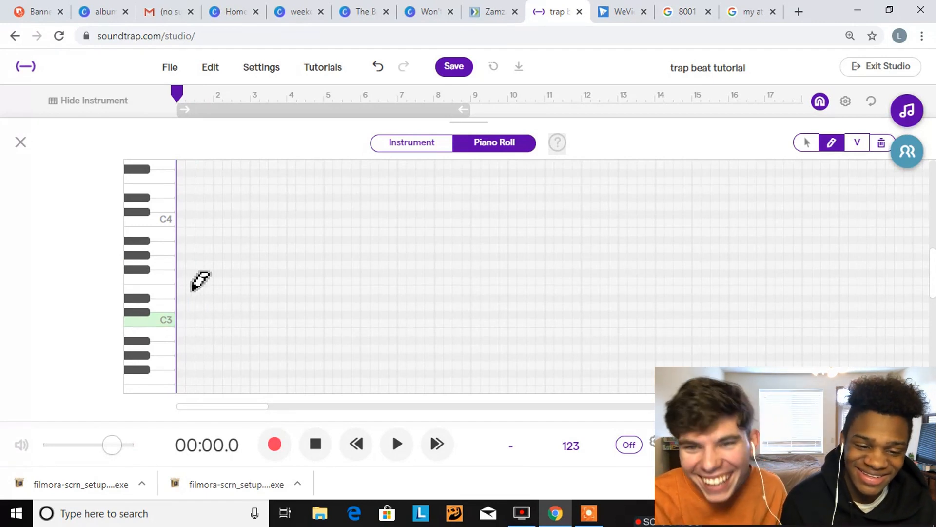
scroll(212, 336, down, 1)
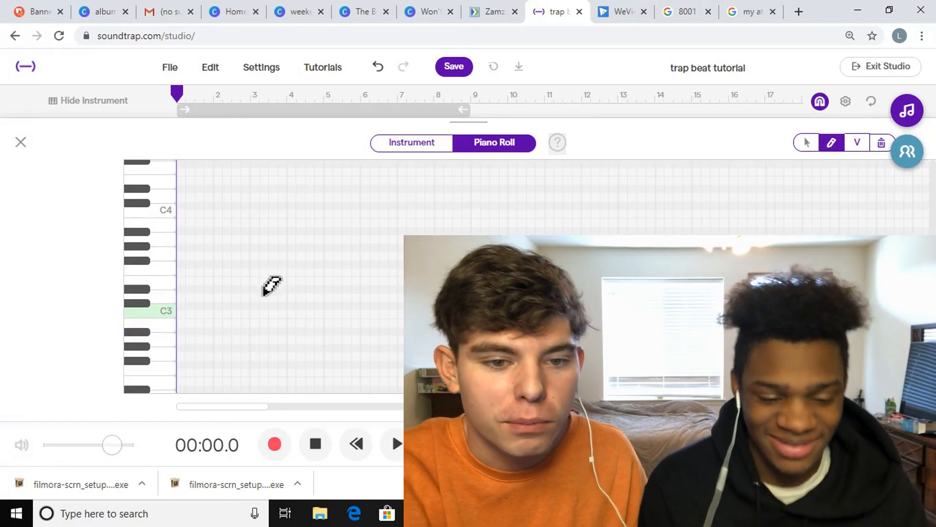
click(184, 341)
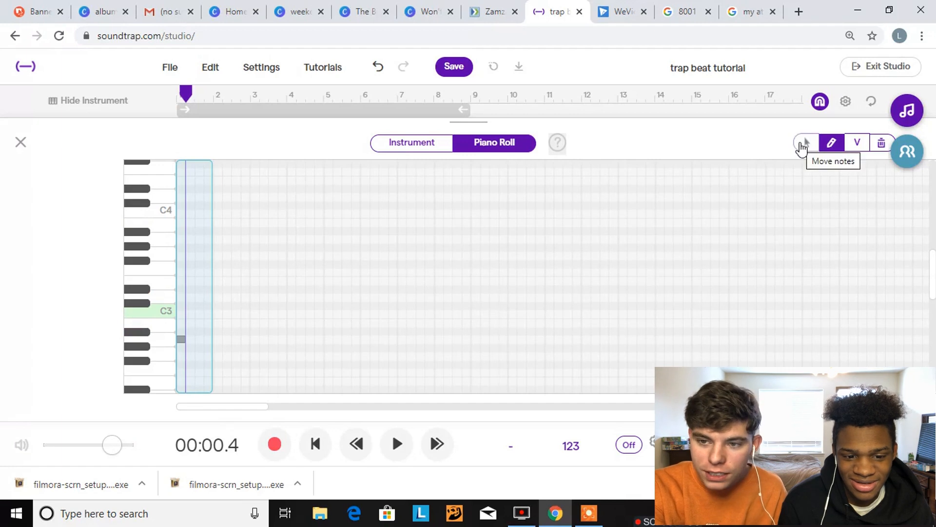
click(807, 146)
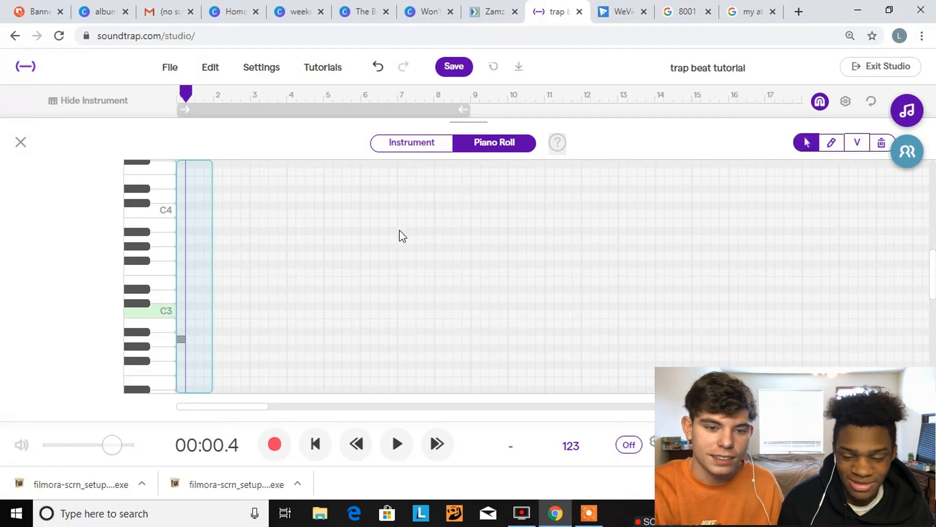
double_click(180, 281)
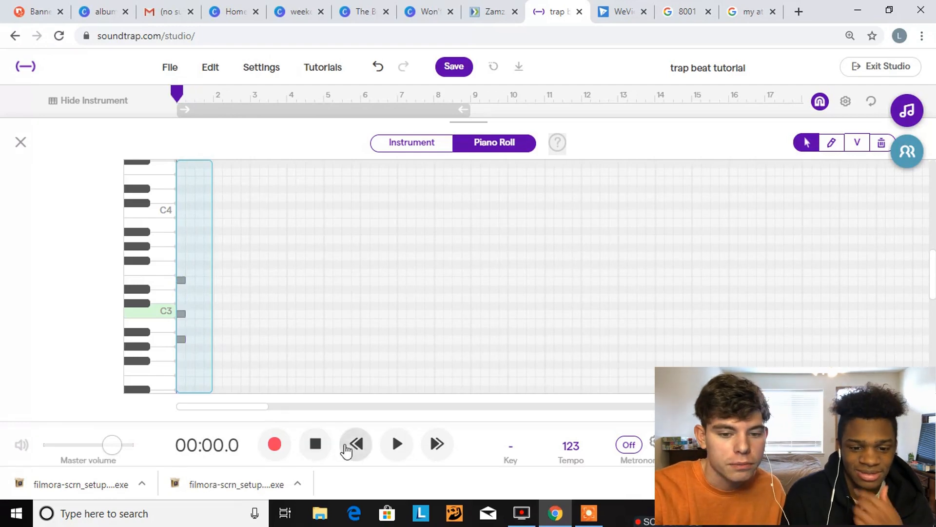
key(space)
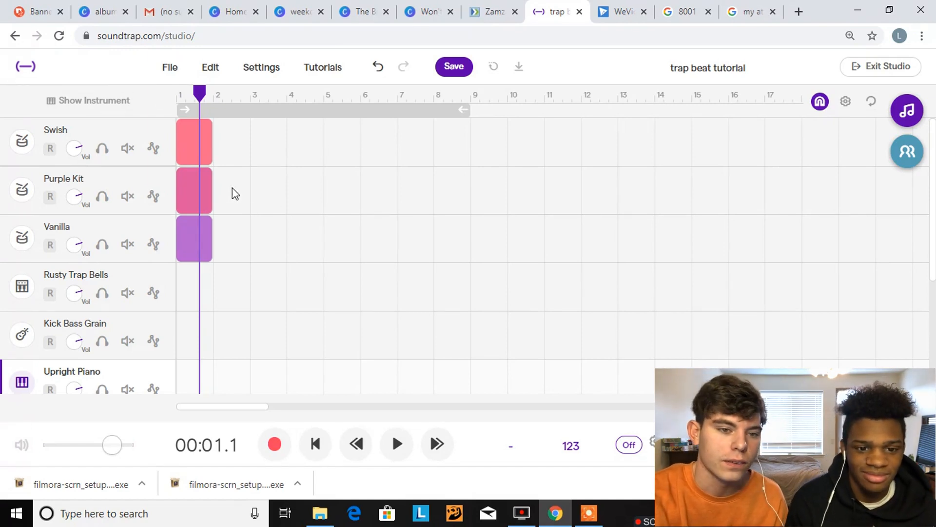
Place a snare on step 9 of the Purple Kit clip's pattern and play it back
mouse_move(211, 191)
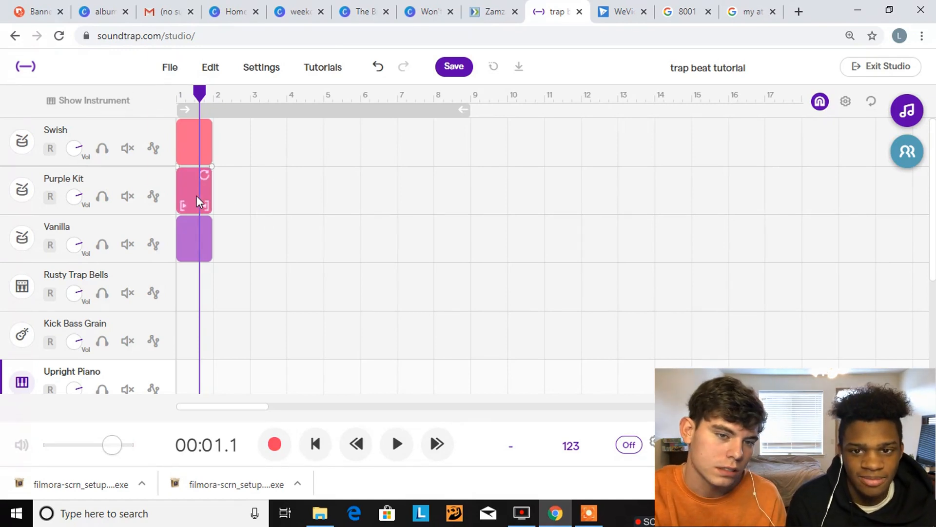
double_click(195, 197)
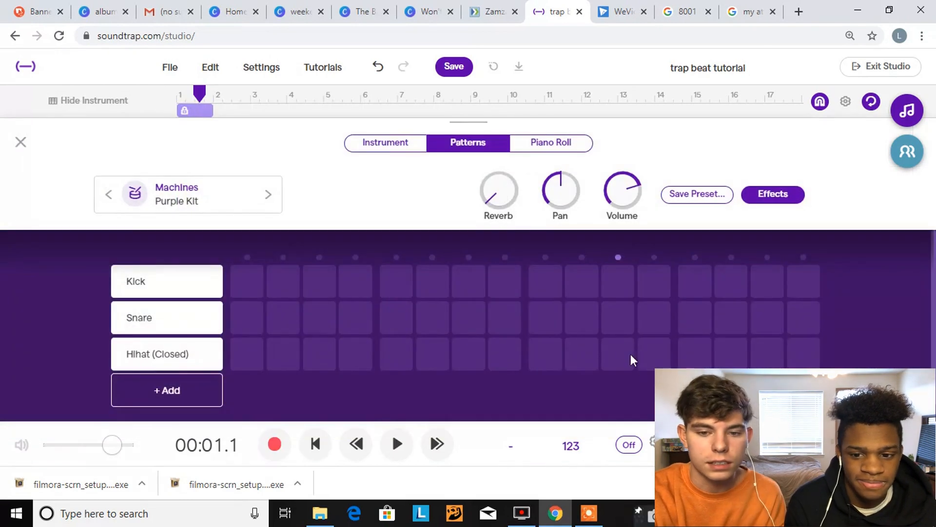
click(534, 322)
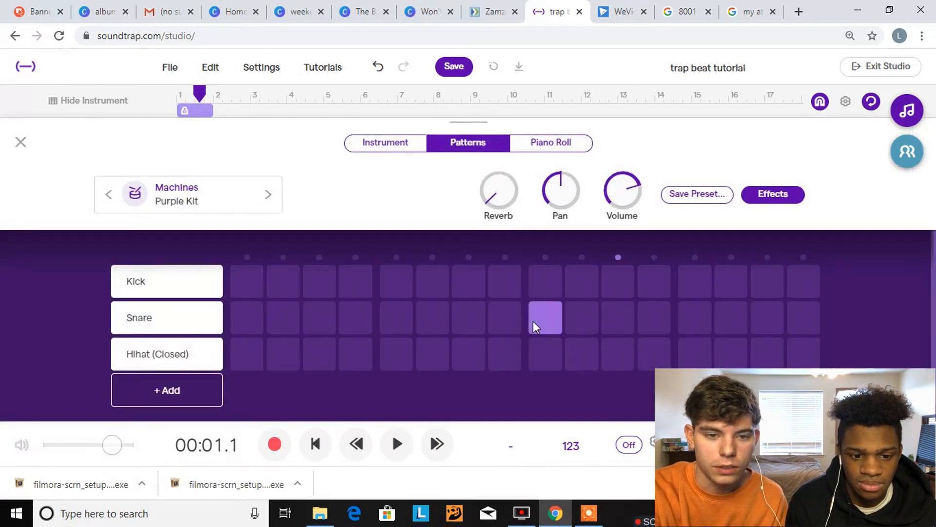
key(space)
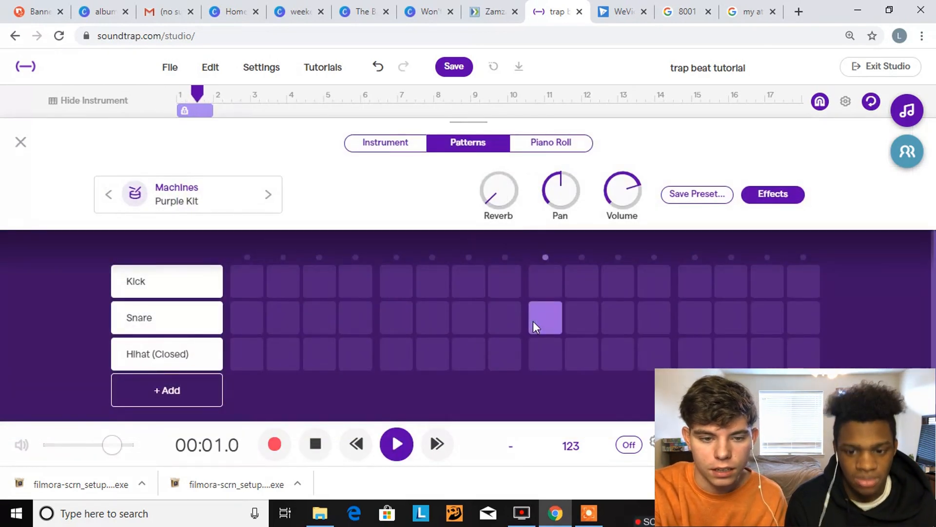
key(space)
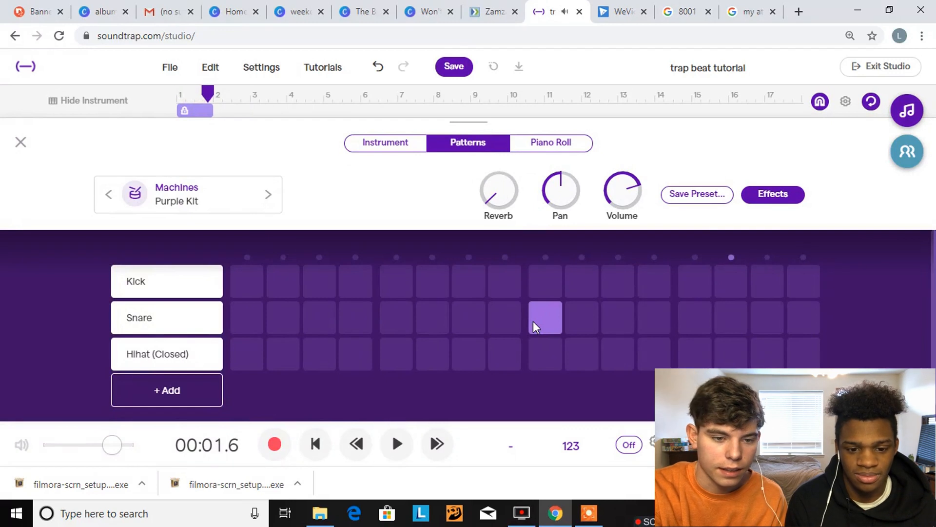
Add a sound row to the Purple Kit pattern and set it to Snare 2
click(196, 390)
click(174, 394)
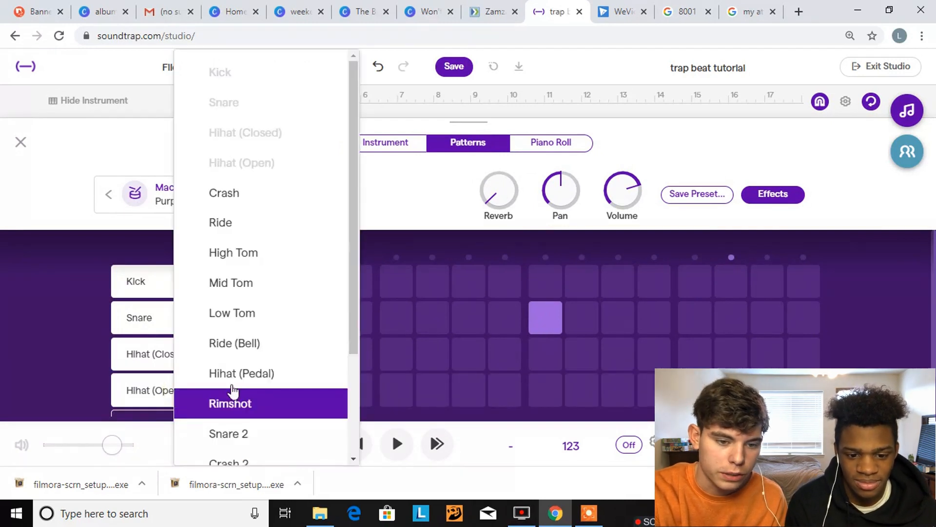
scroll(243, 403, down, 3)
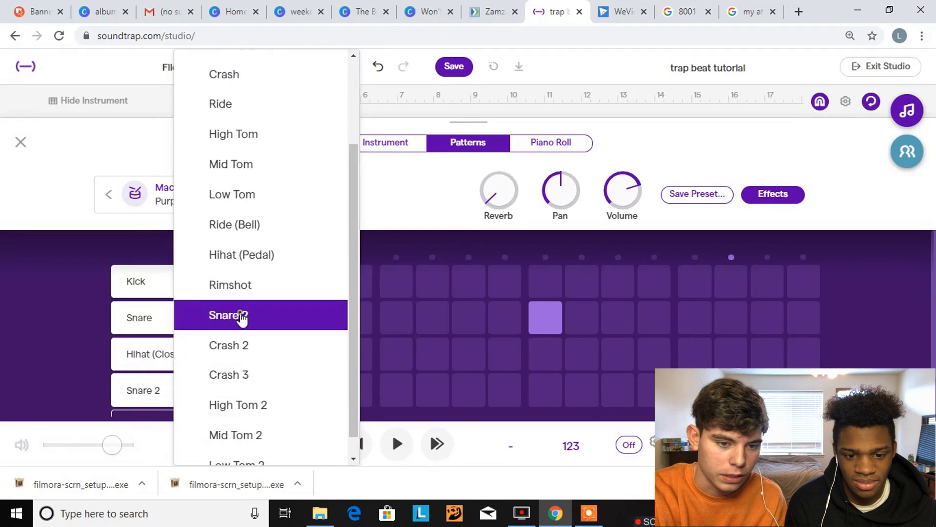
click(241, 313)
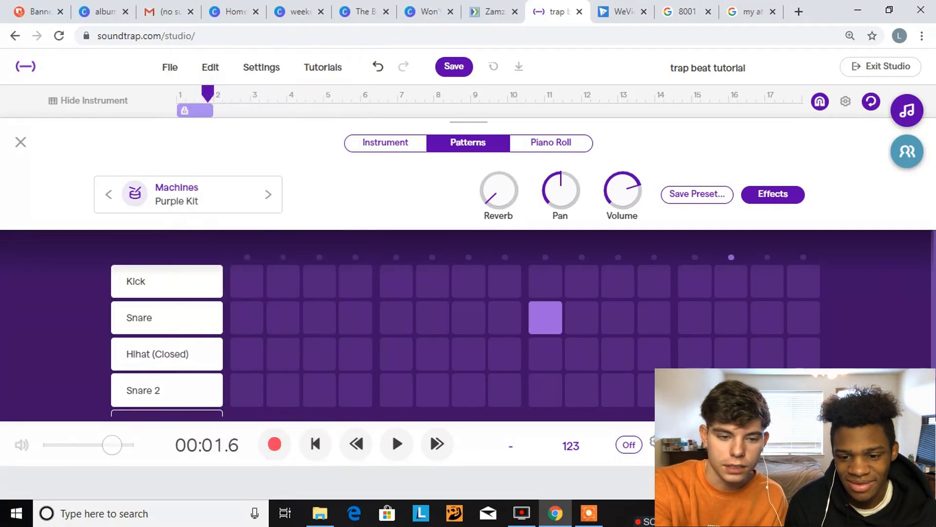
Audition Snare 2 on step 5 of the Purple Kit pattern and return to the track view
click(408, 389)
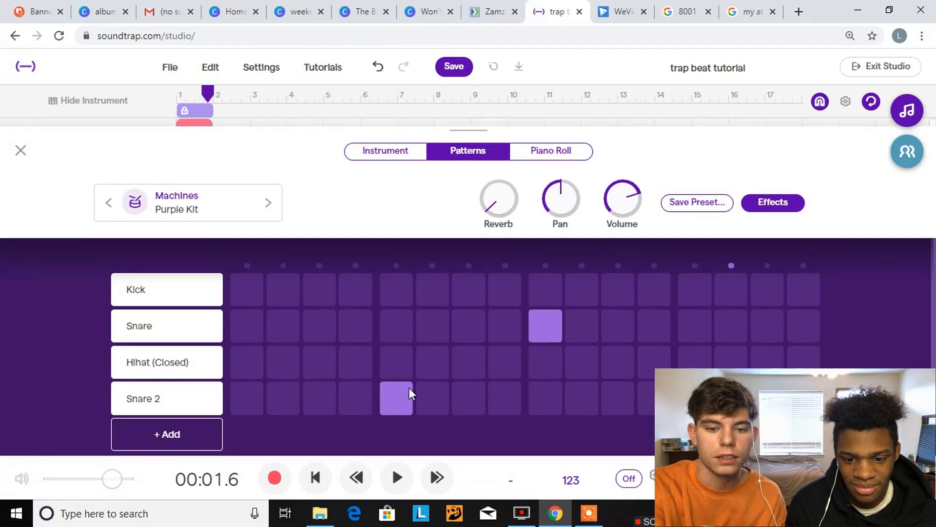
key(space)
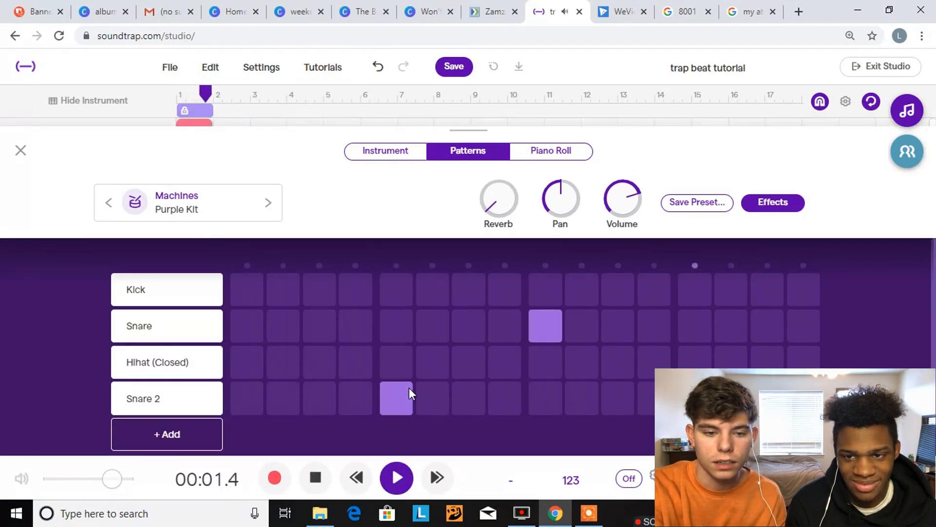
key(space)
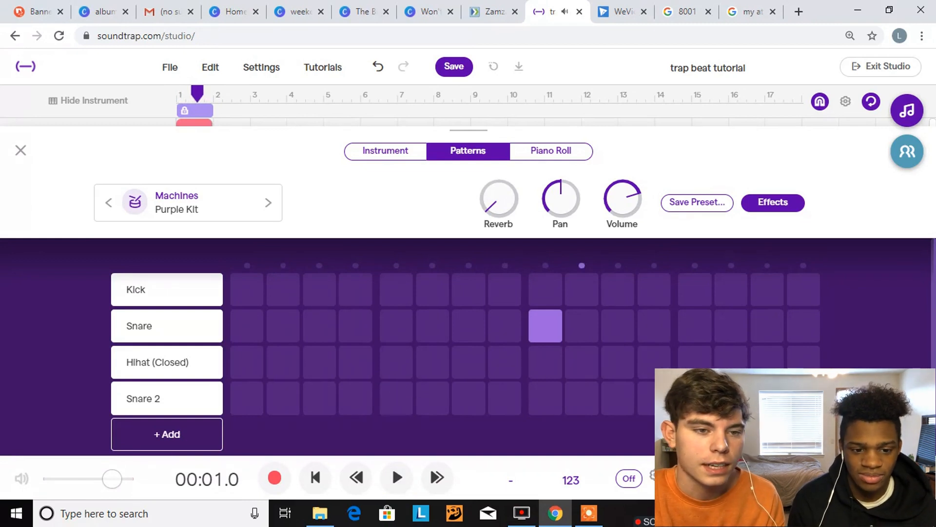
click(20, 150)
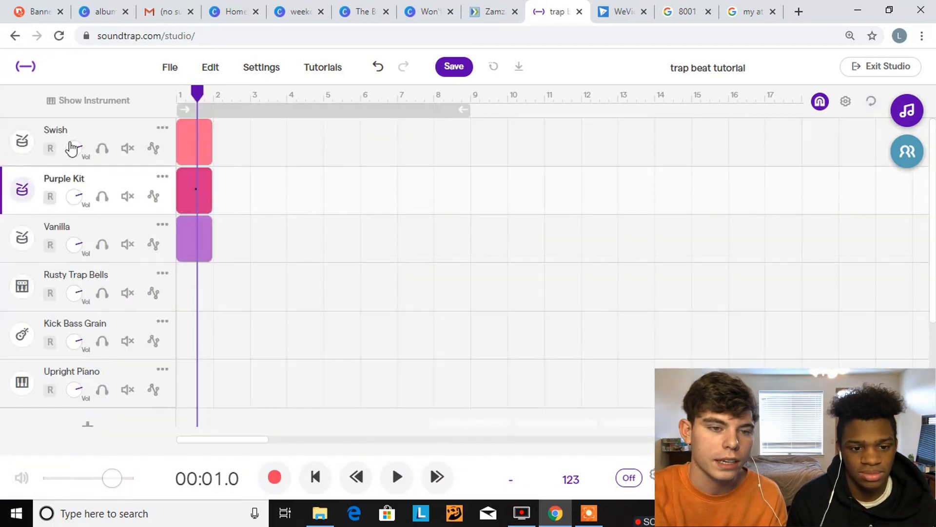
Add a D3 note in the middle of bar 1 in the Swish clip's piano roll
double_click(197, 141)
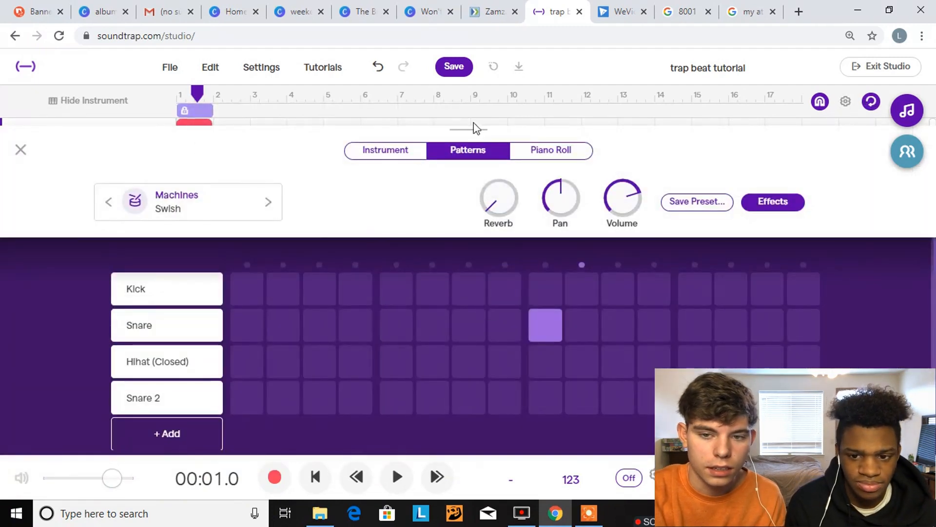
click(563, 153)
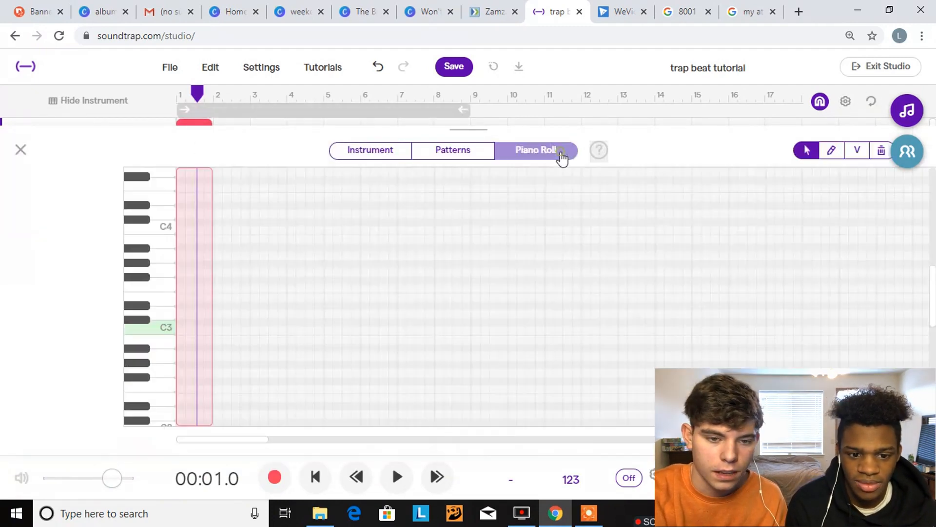
click(195, 314)
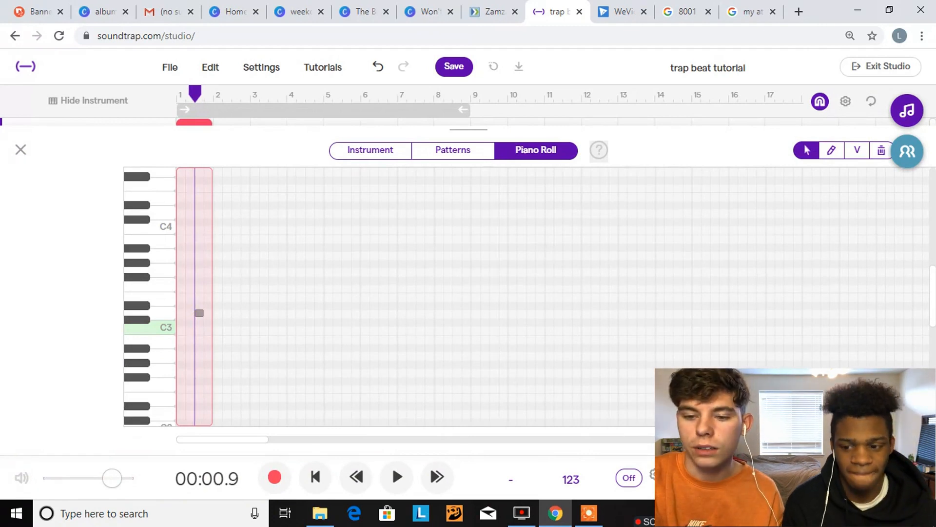
click(911, 439)
click(911, 439)
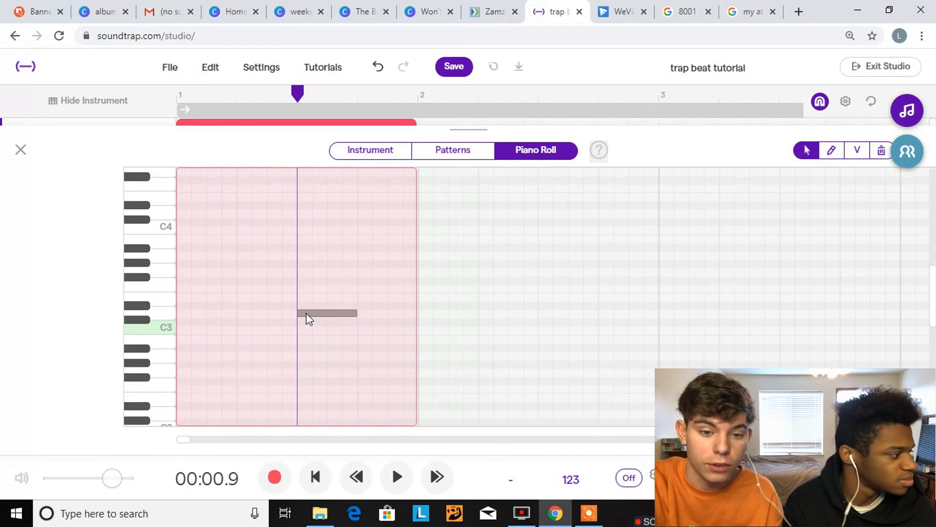
Lower the Swish note to E1, audition it against F1, and return to the track view
drag(309, 318, 271, 439)
drag(276, 309, 286, 350)
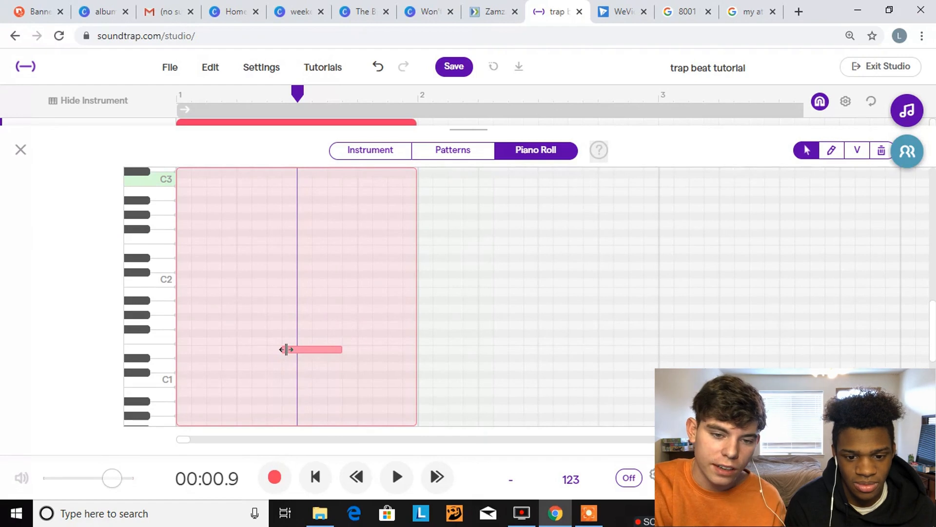
click(299, 353)
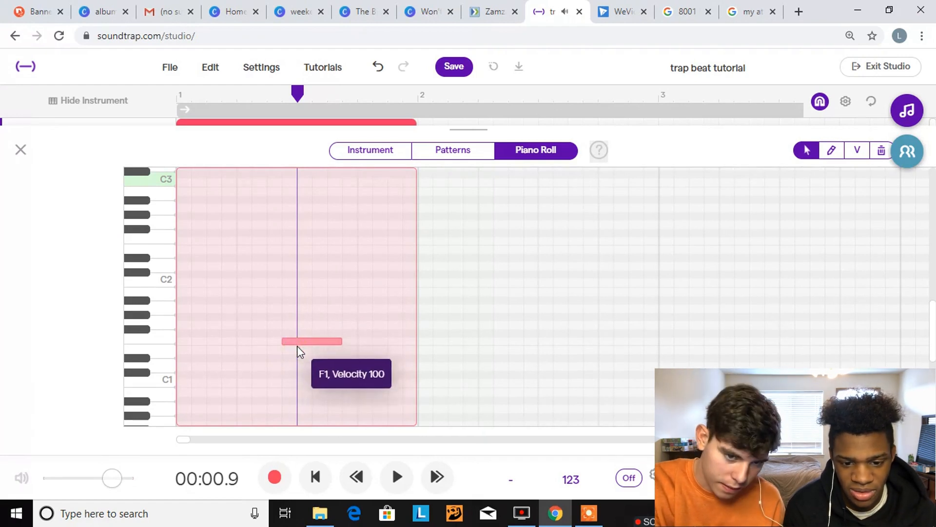
drag(297, 348, 297, 347)
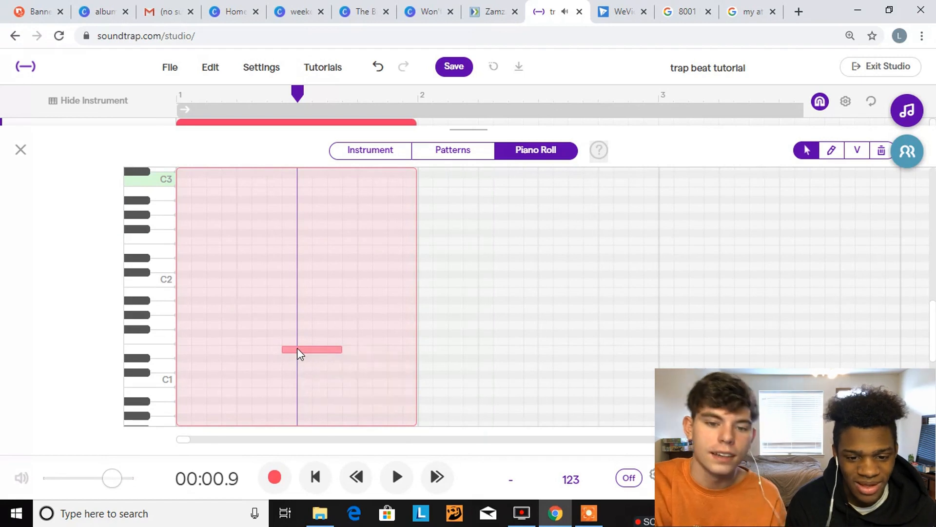
click(21, 150)
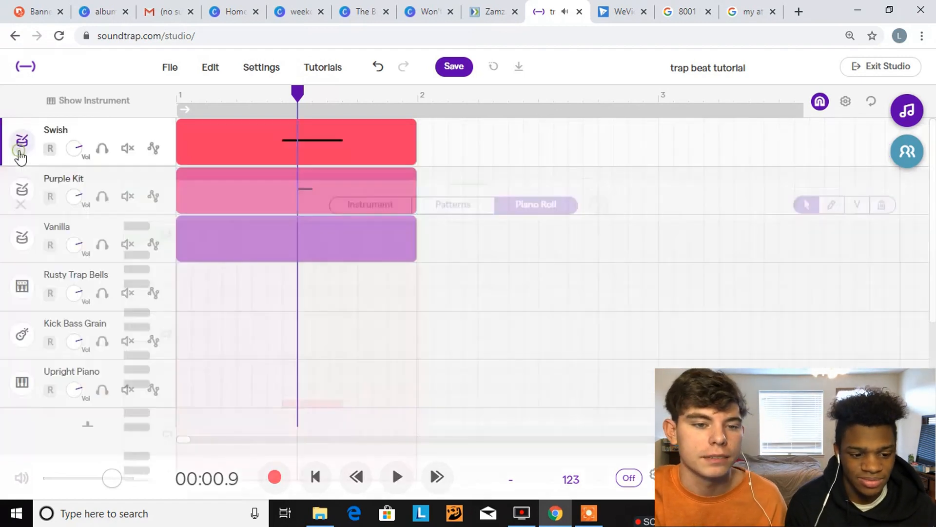
Play back the Purple Kit clip's pattern and the Swish clip's pattern to compare their sounds
double_click(332, 182)
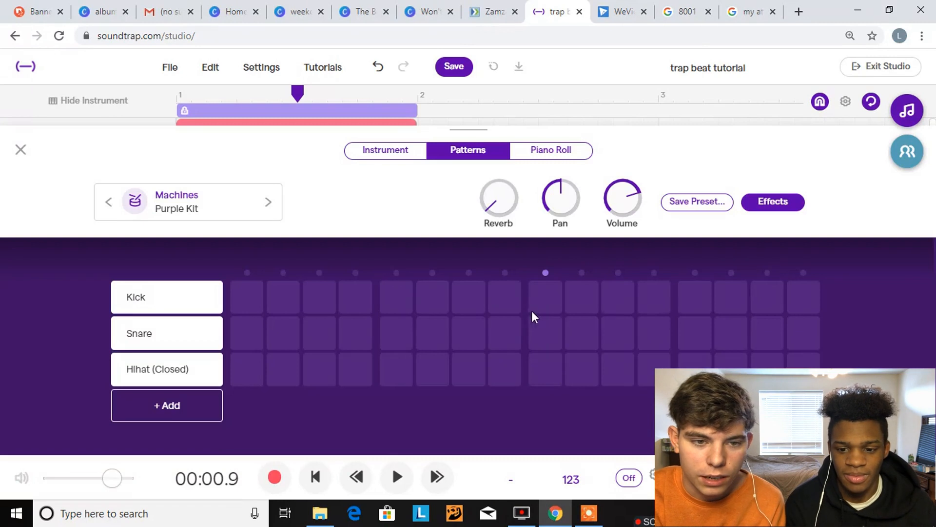
key(space)
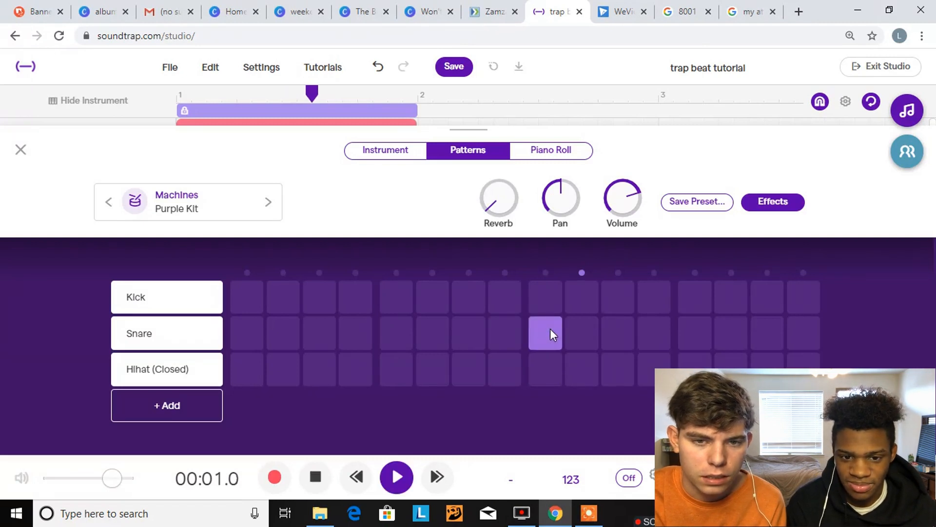
key(space)
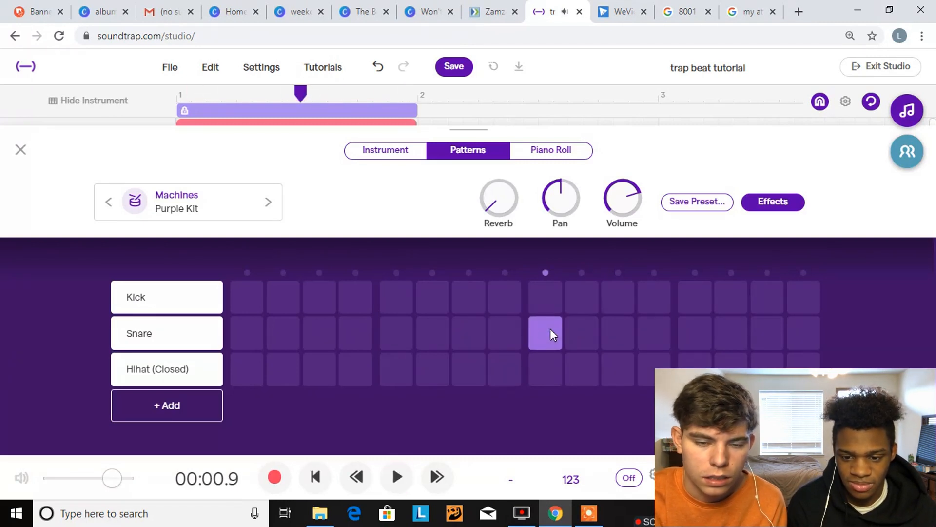
click(19, 151)
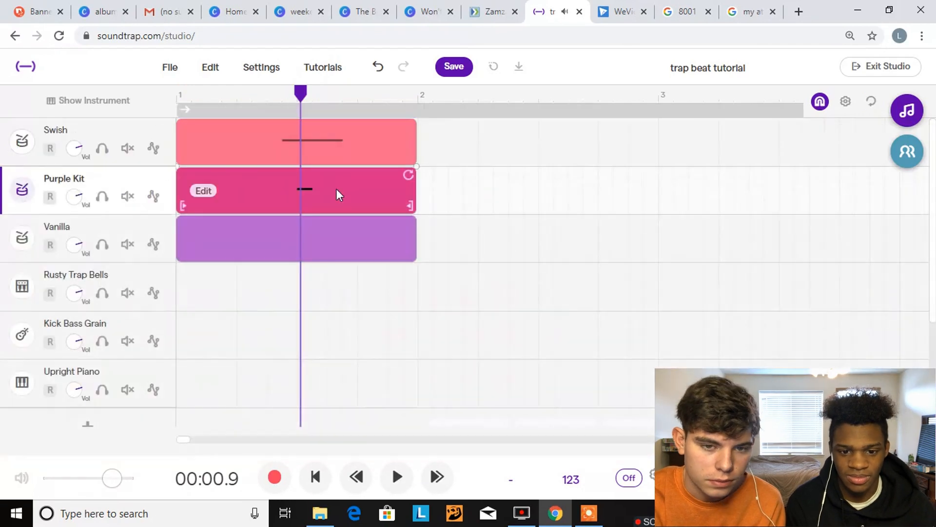
double_click(359, 140)
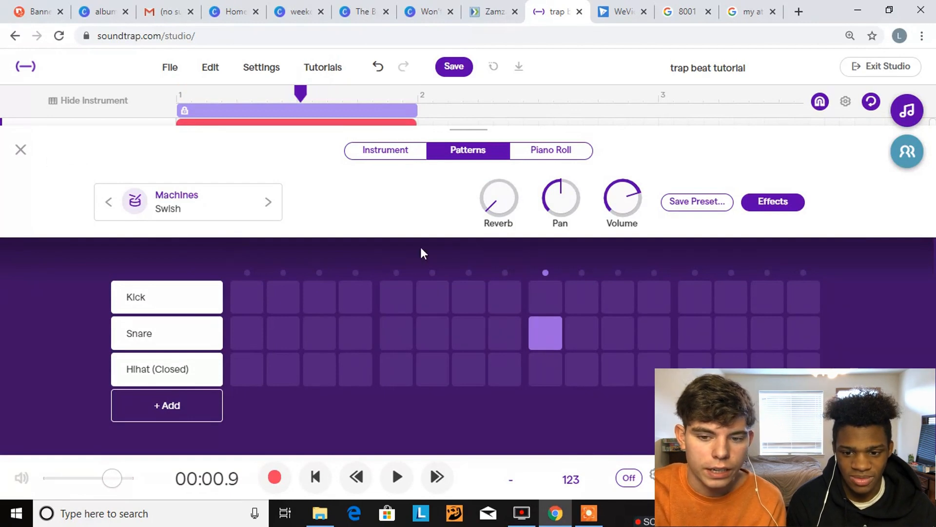
key(space)
key(space)
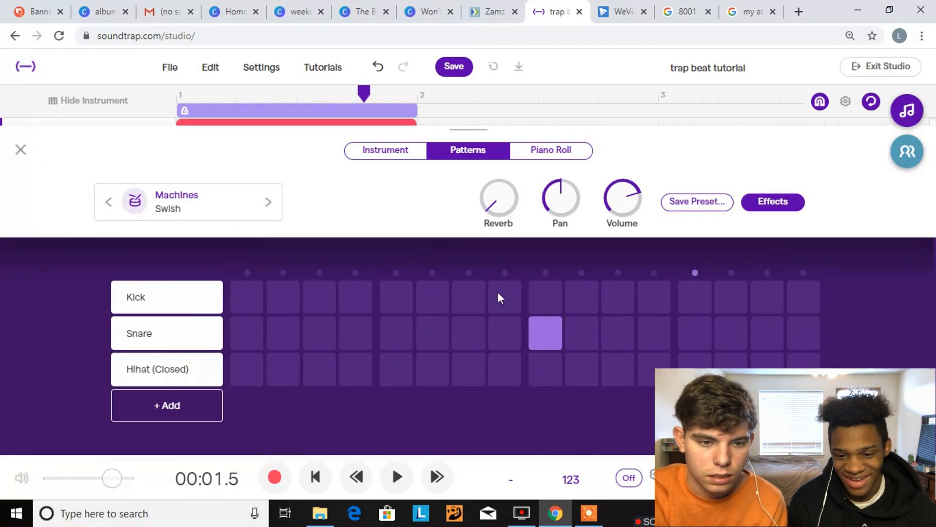
click(21, 151)
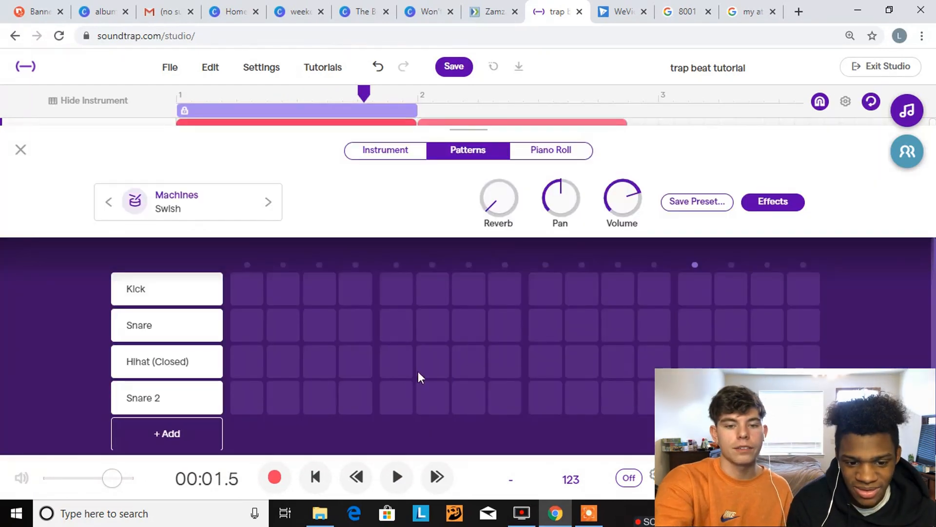
Delete the duplicated Swish clip in bar 2
click(20, 150)
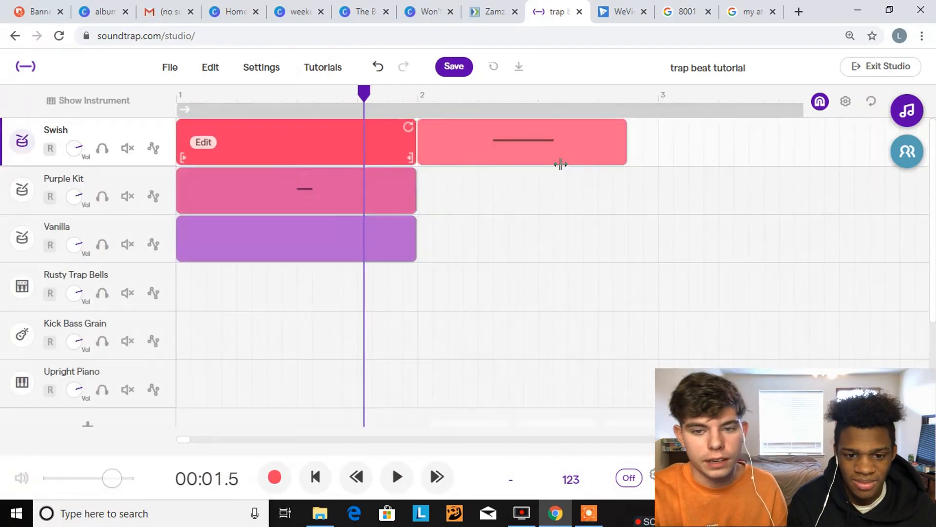
click(543, 148)
key(Delete)
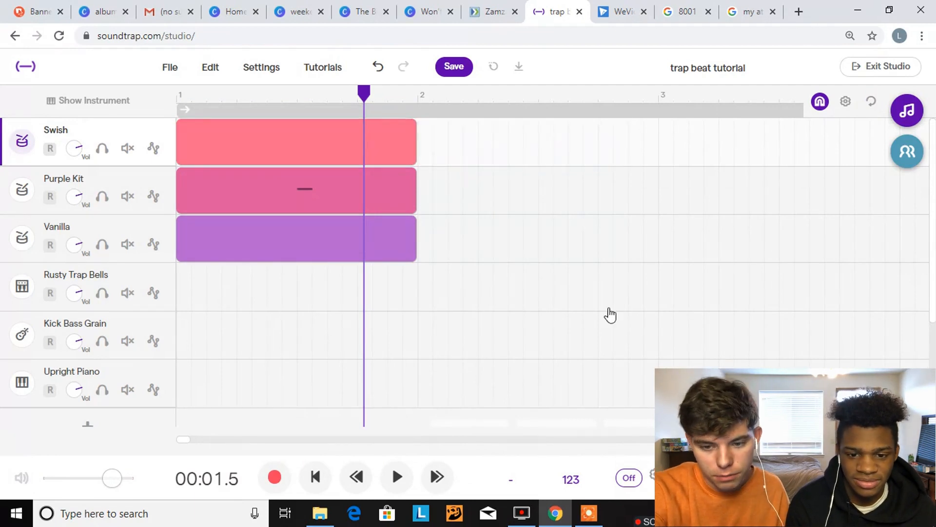
Set the project tempo to 90 and check the Swish clip's pattern
click(574, 471)
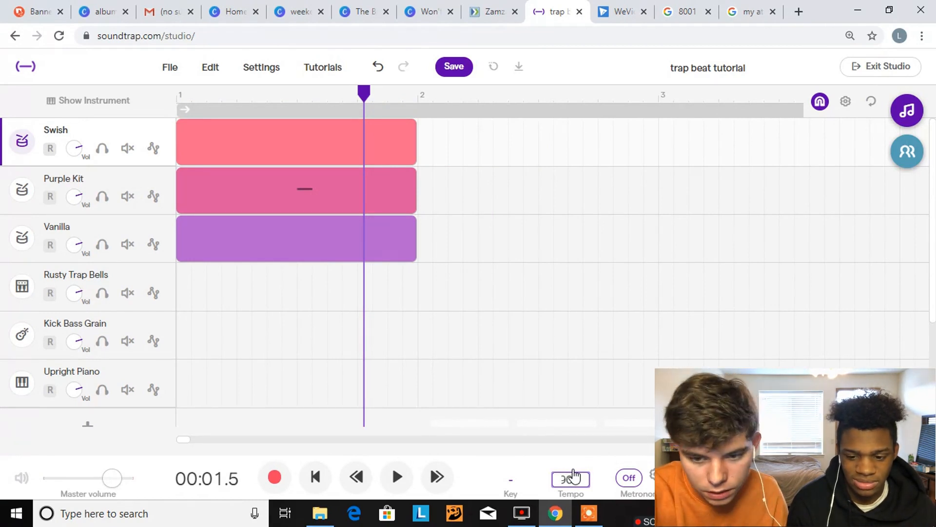
key(Return)
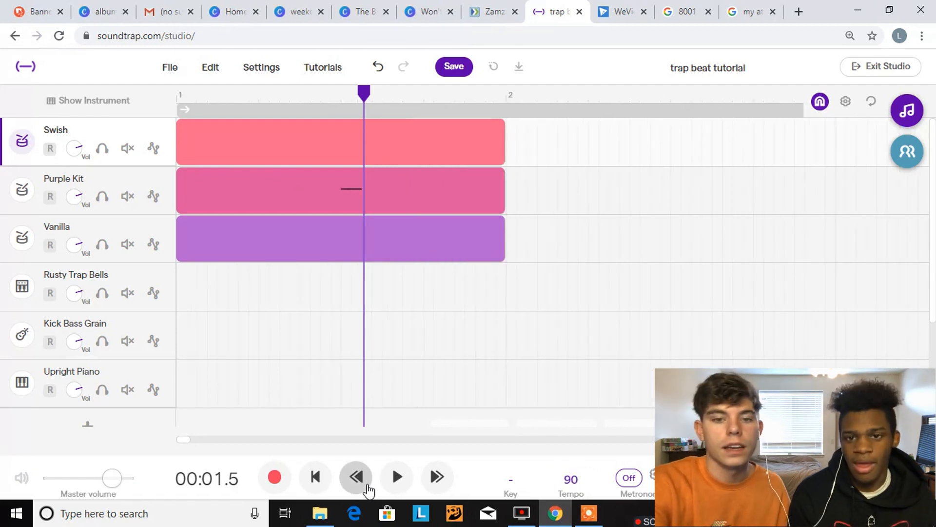
double_click(400, 153)
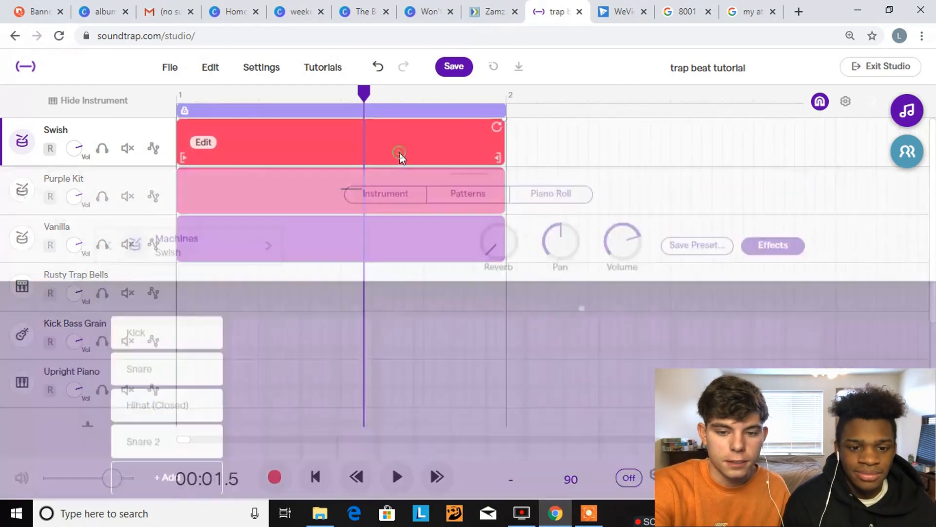
click(21, 150)
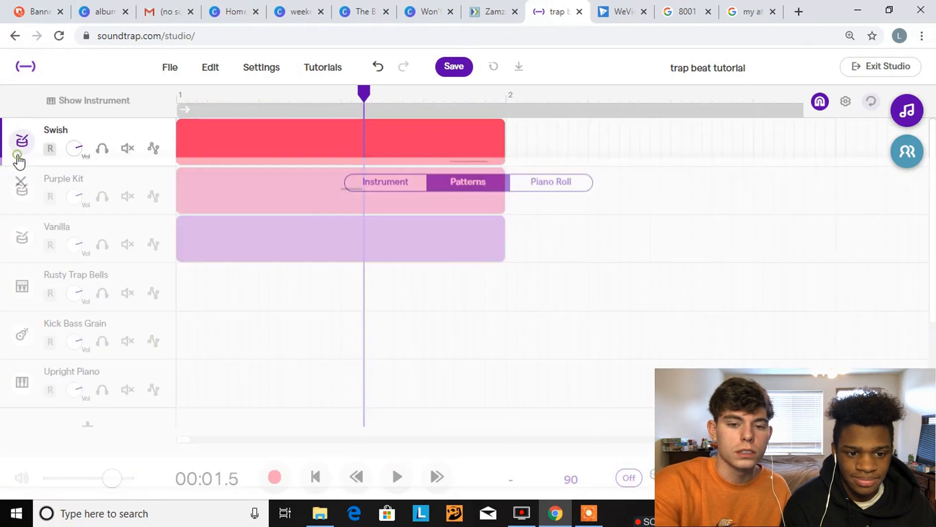
Place the Purple Kit snare on steps 5 and 13 only, play the pattern back, and return to the track view
click(378, 203)
double_click(379, 203)
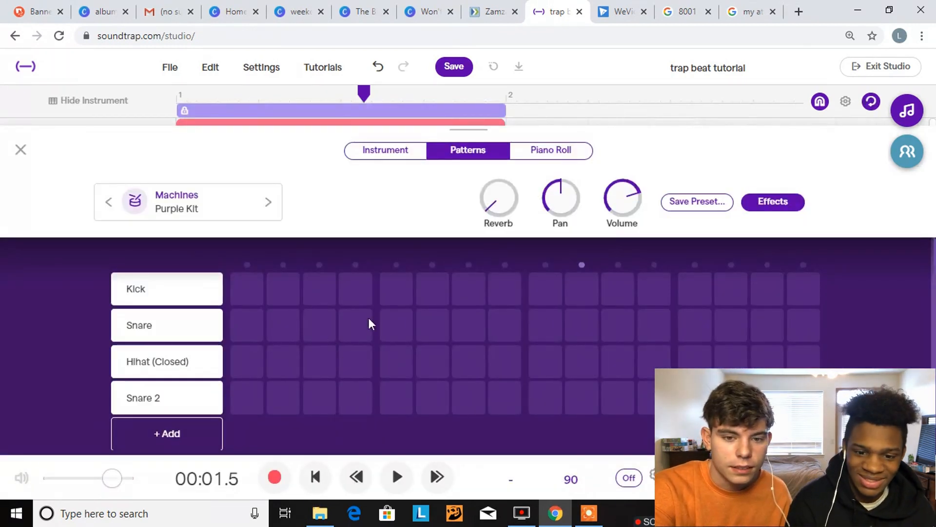
click(390, 324)
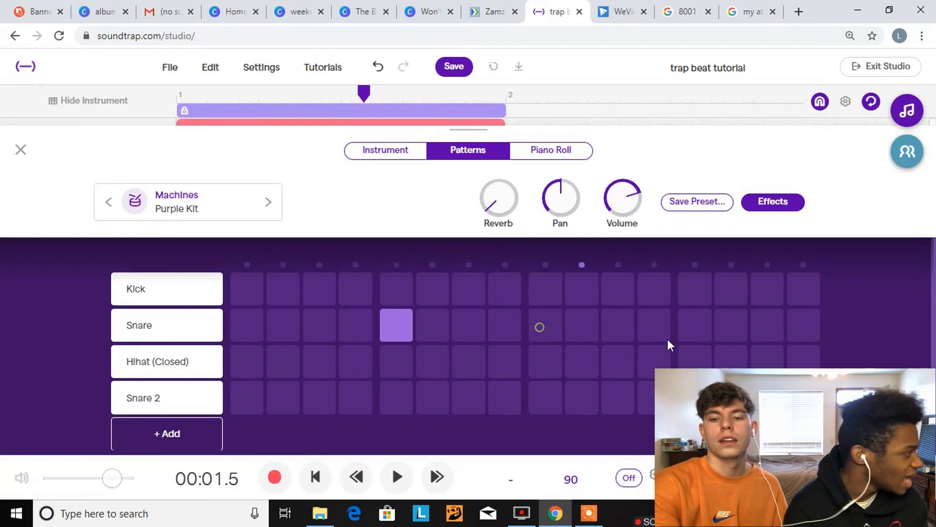
click(20, 150)
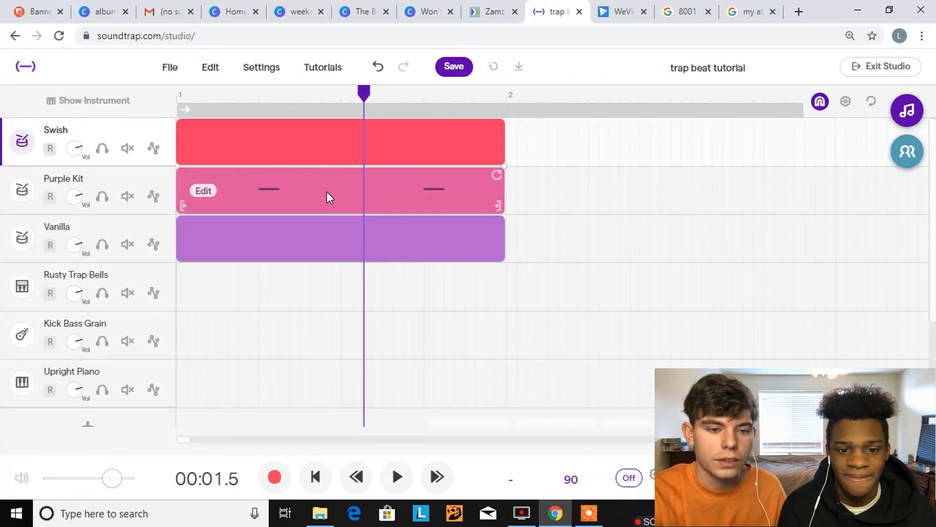
double_click(327, 192)
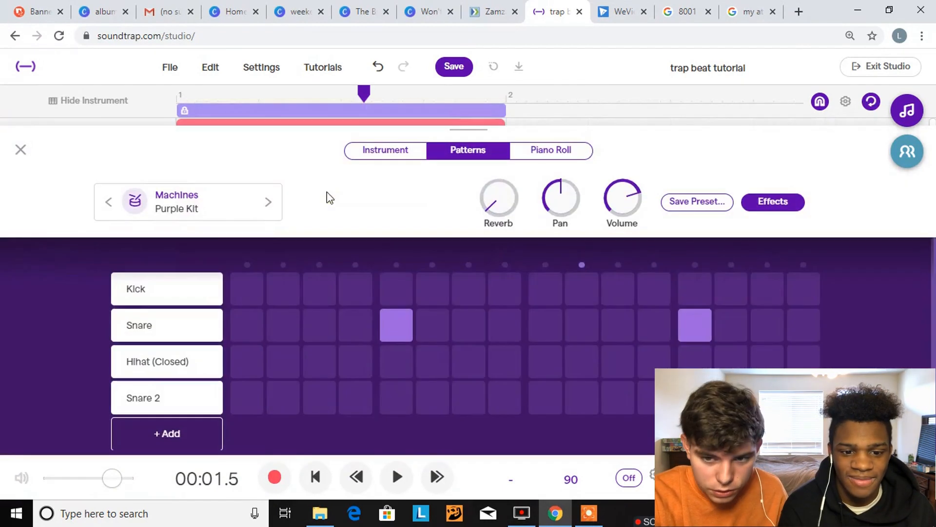
key(space)
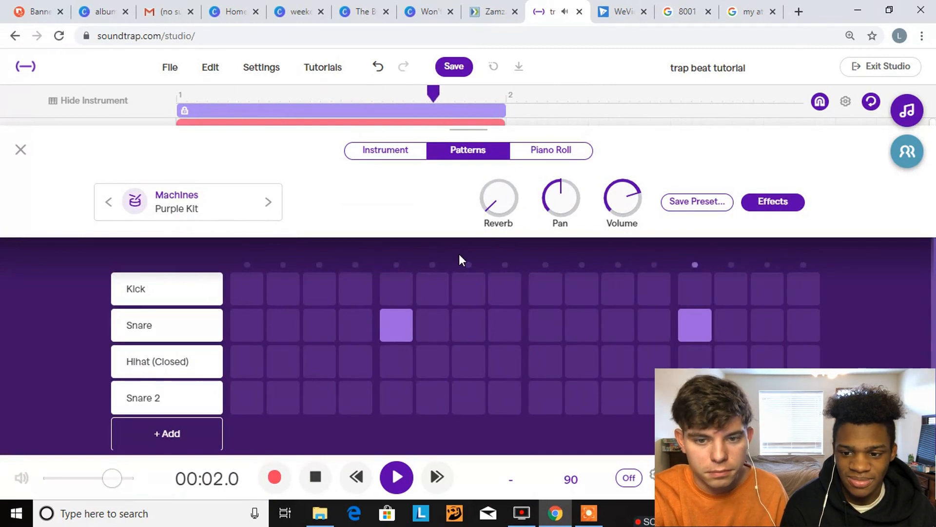
key(space)
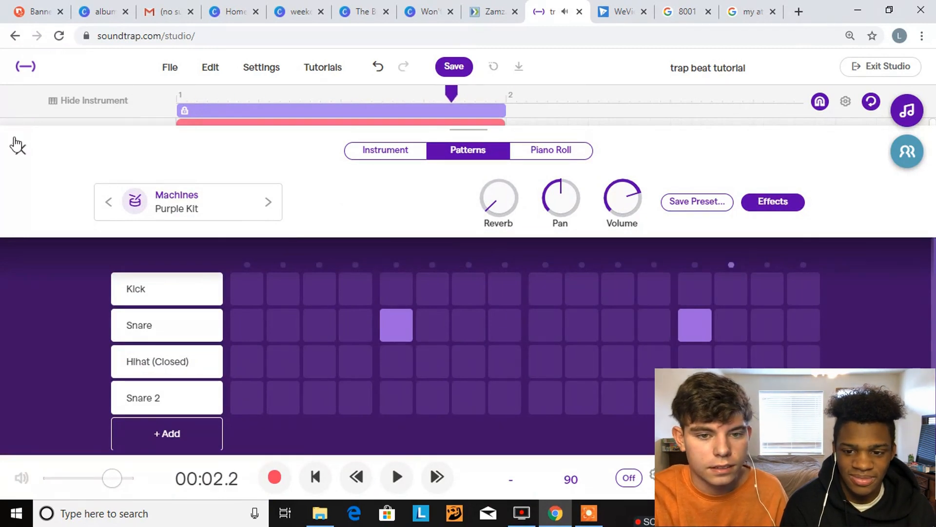
click(19, 149)
Place Snare 2 on steps 8 and 10 of the Swish clip's pattern and play it back
double_click(371, 150)
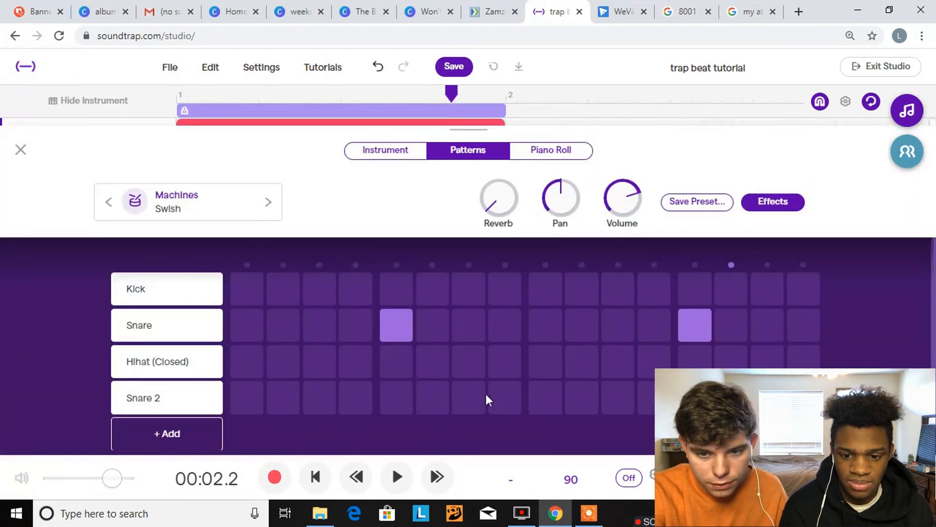
click(502, 399)
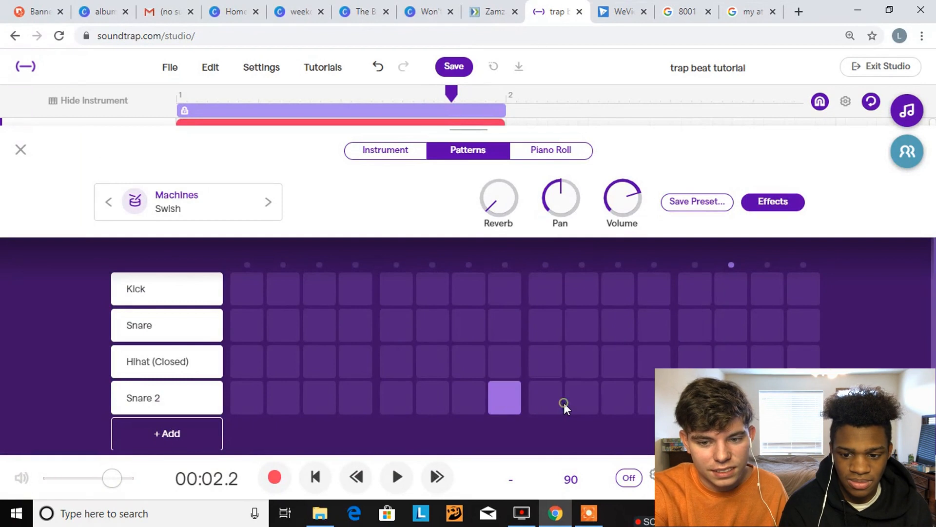
click(591, 402)
key(space)
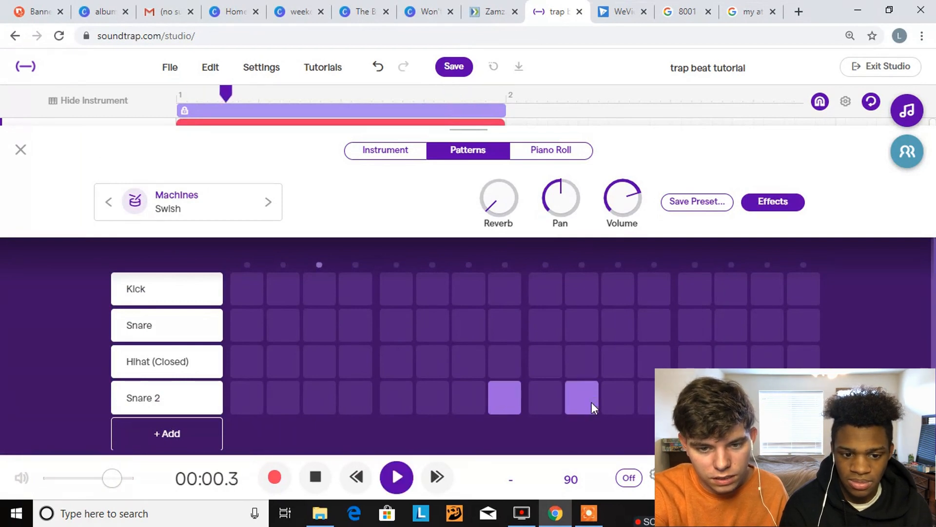
key(space)
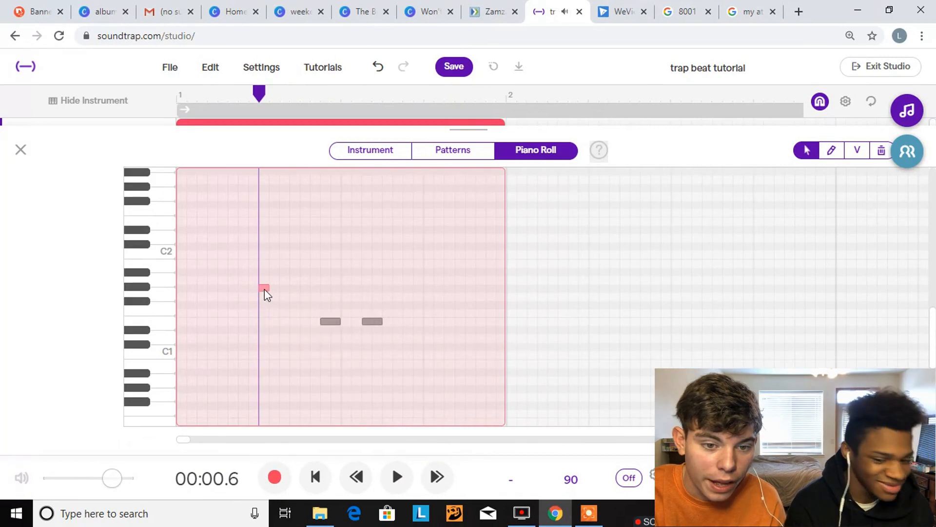
Lower the Swish note on beat 2 to D#1 and place that sound on steps 5 and 13 of the pattern
drag(266, 288, 269, 331)
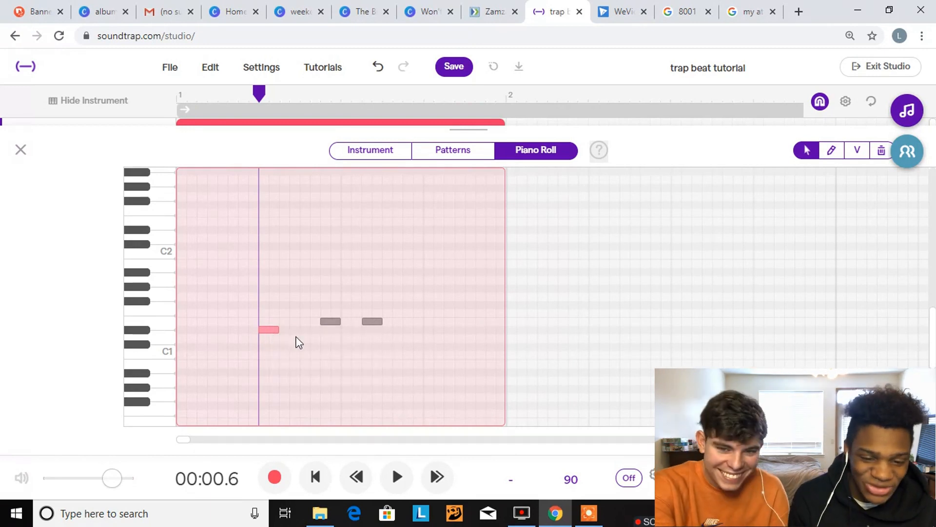
click(446, 153)
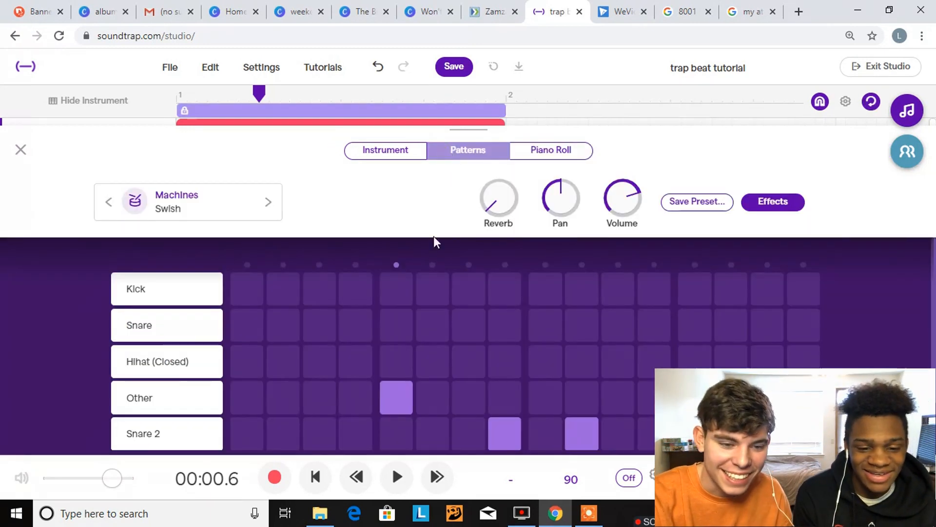
click(362, 403)
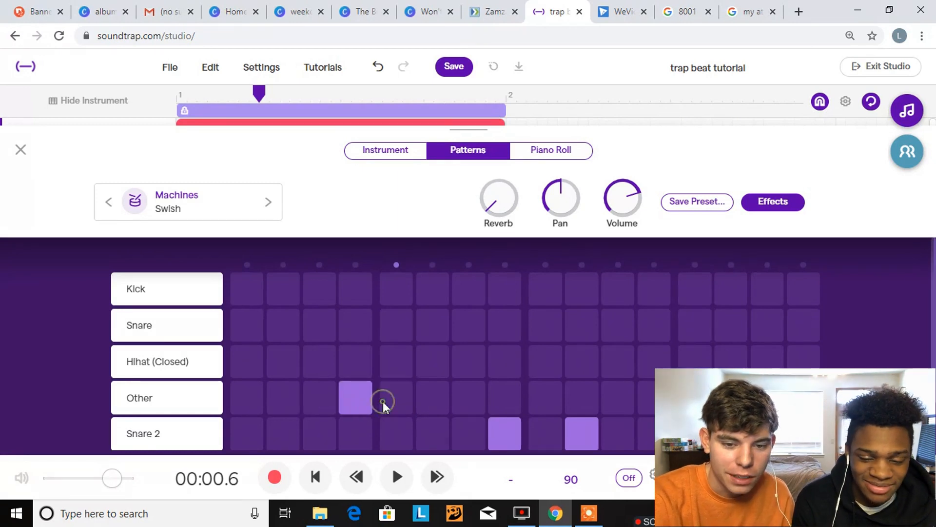
click(360, 396)
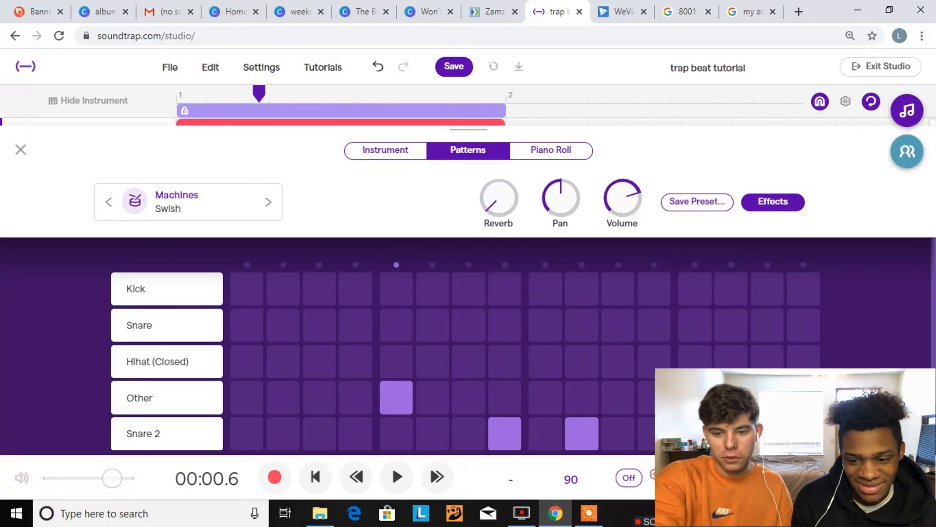
scroll(468, 342, down, 2)
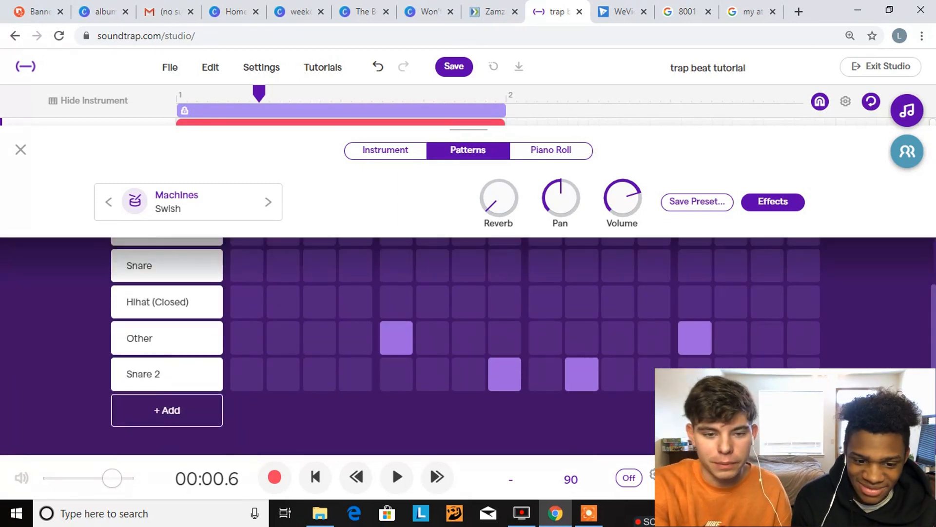
Return to the track view and play the Swish and Purple Kit clips from the start of the project
click(19, 150)
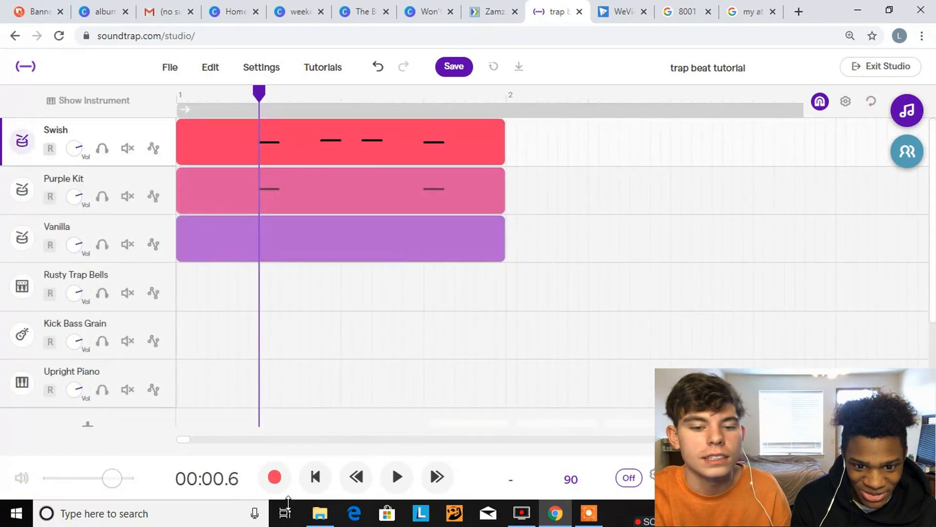
click(324, 484)
key(space)
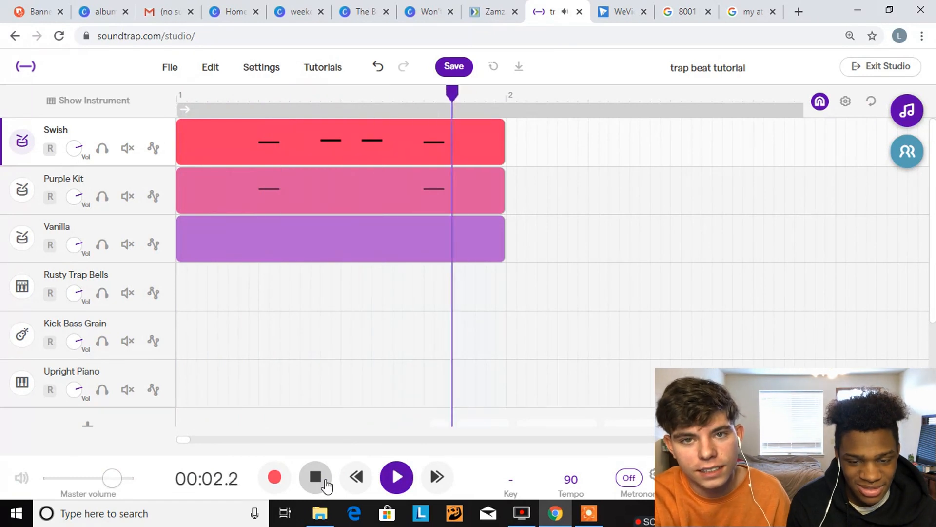
click(325, 484)
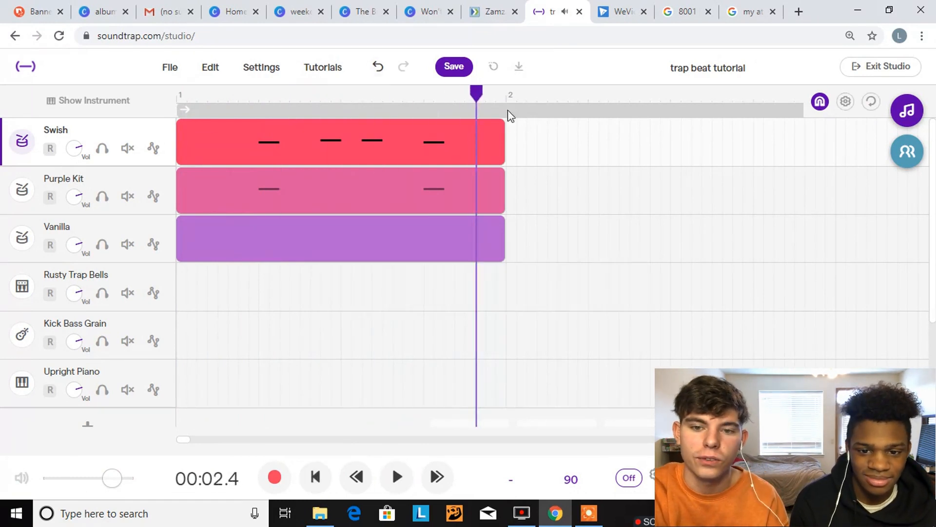
Copy the bar 1 Swish and Purple Kit clips and paste them into bars 2, 3 and 4
drag(496, 128, 1, 175)
scroll(422, 309, down, 5)
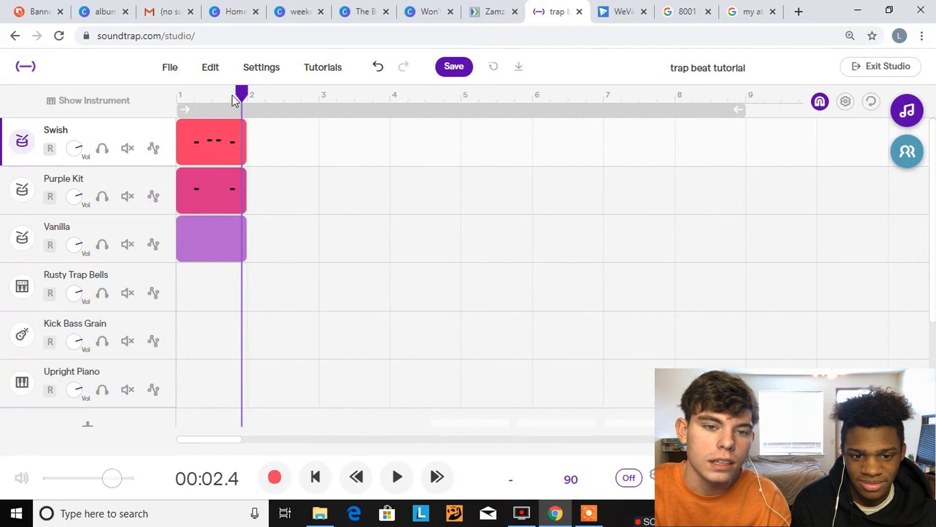
click(247, 96)
key(ctrl+v)
key(ctrl+v)
key(ctrl+v)
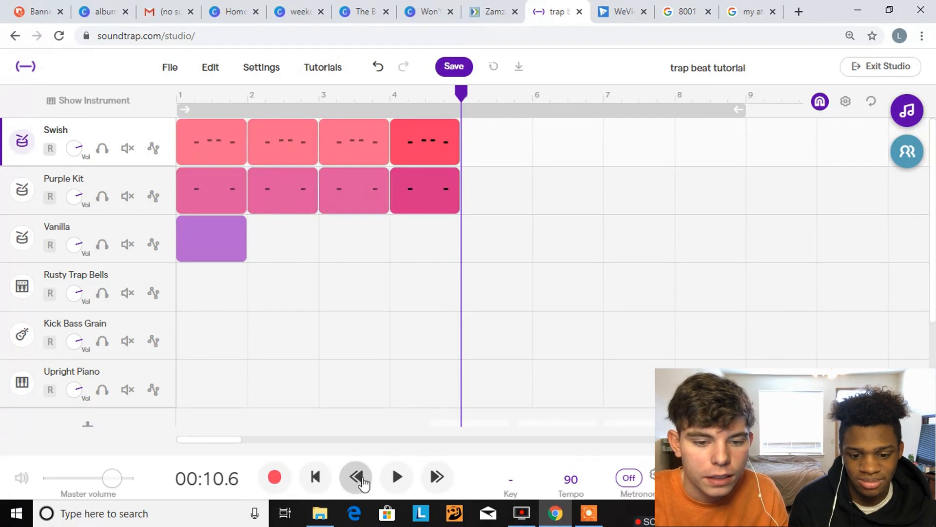
Play the repeated Swish and Purple Kit clips from the beginning and return the playhead to the start
click(314, 484)
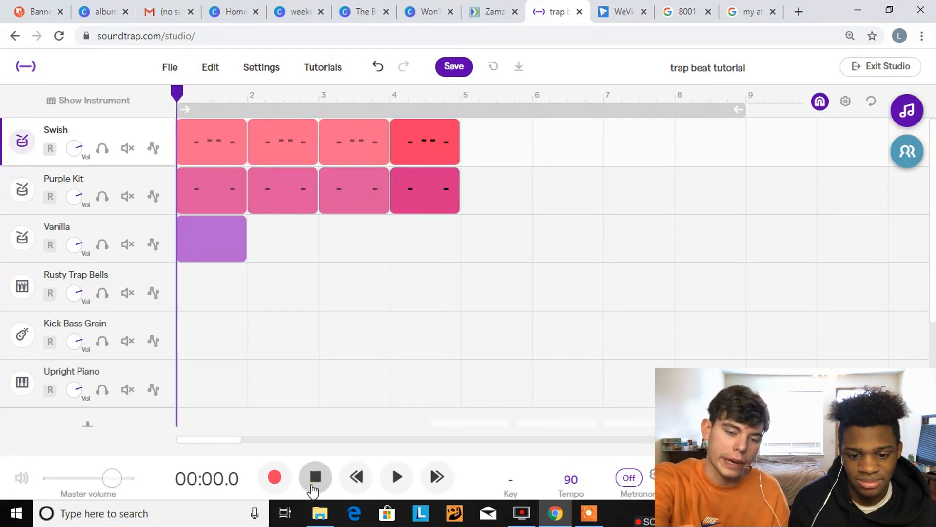
key(space)
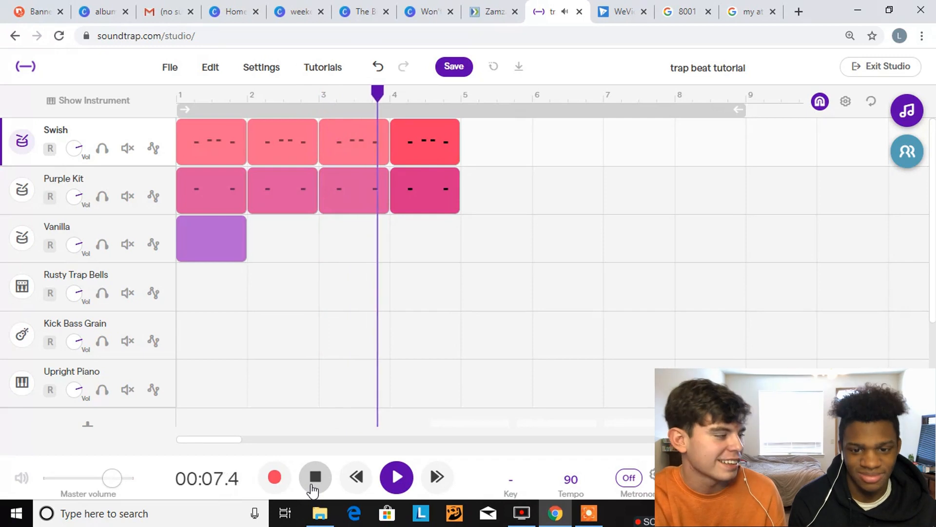
click(313, 486)
click(315, 483)
Duplicate the Swish track and delete all clips from the copy
drag(205, 237, 157, 225)
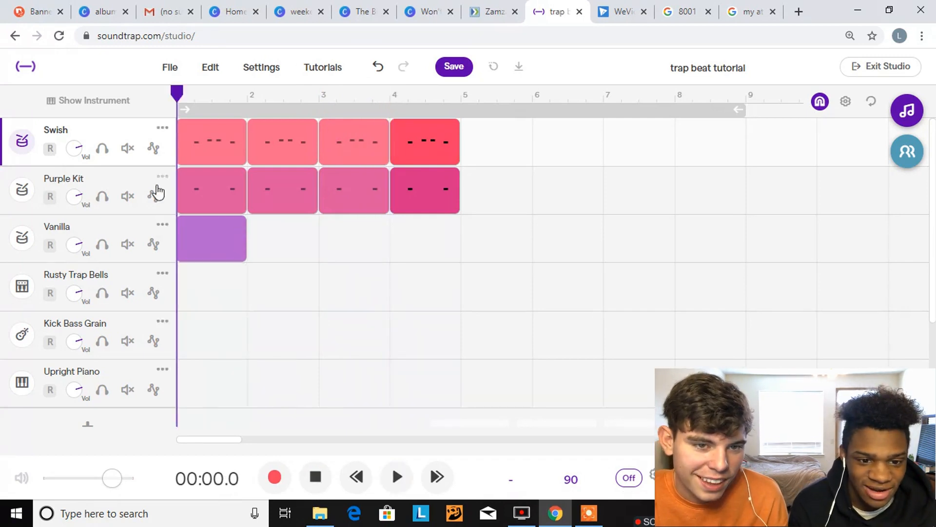
click(159, 127)
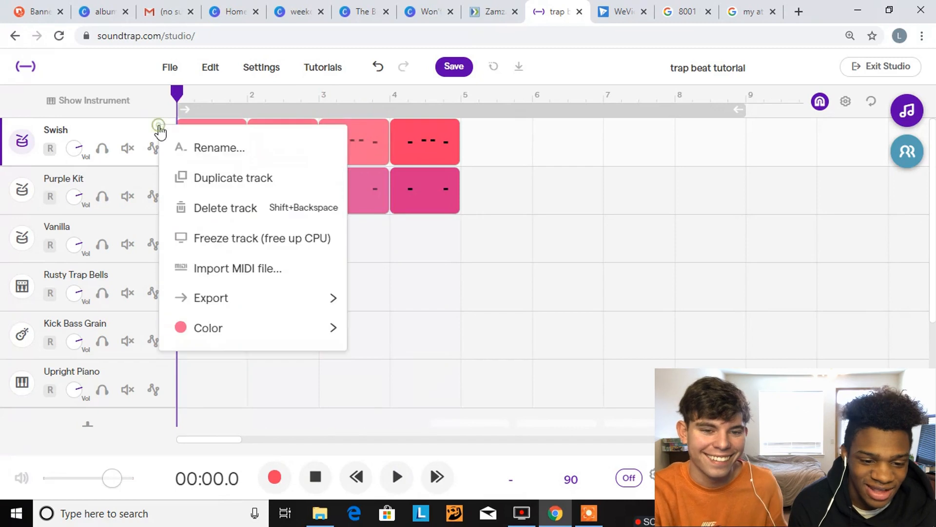
click(217, 176)
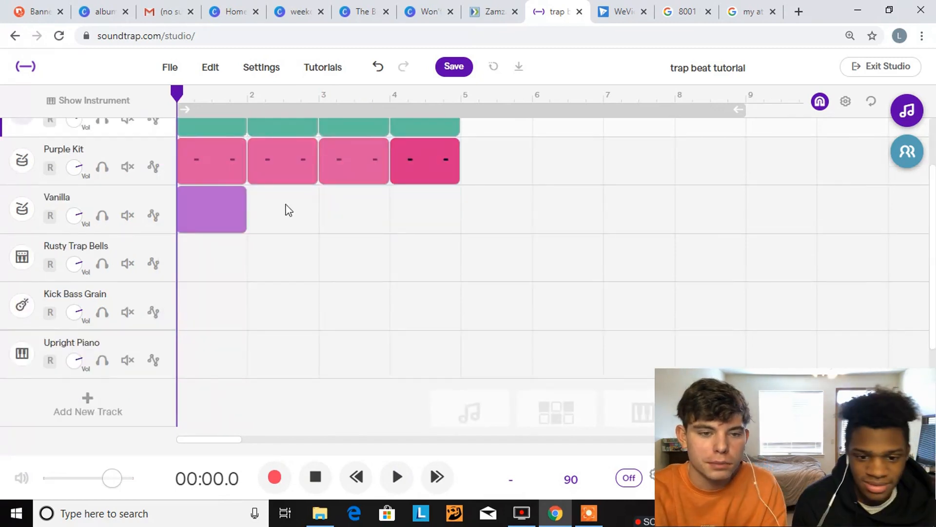
scroll(287, 207, up, 2)
drag(502, 179, 161, 209)
key(Delete)
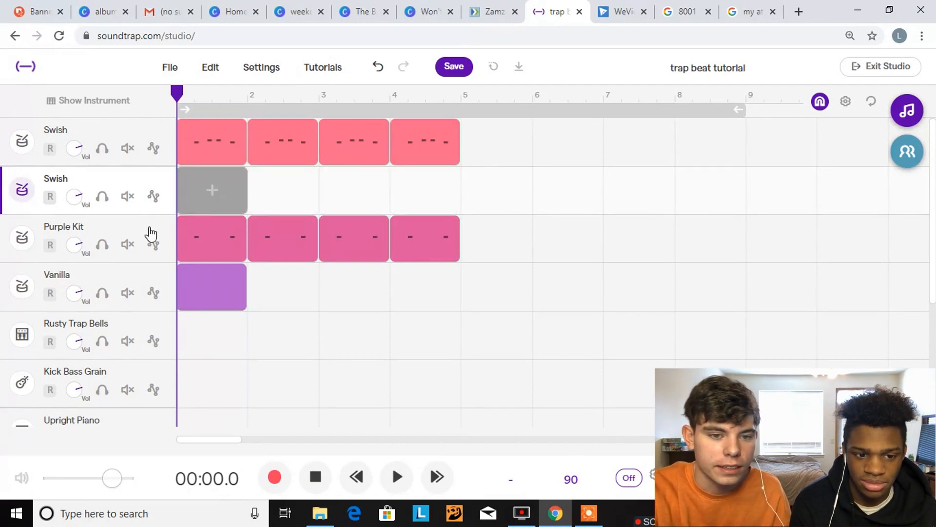
Add a pattern clip in bar 1 of the duplicated Swish track with kicks on steps 1, 4, 7, 9, 12 and 15
click(222, 207)
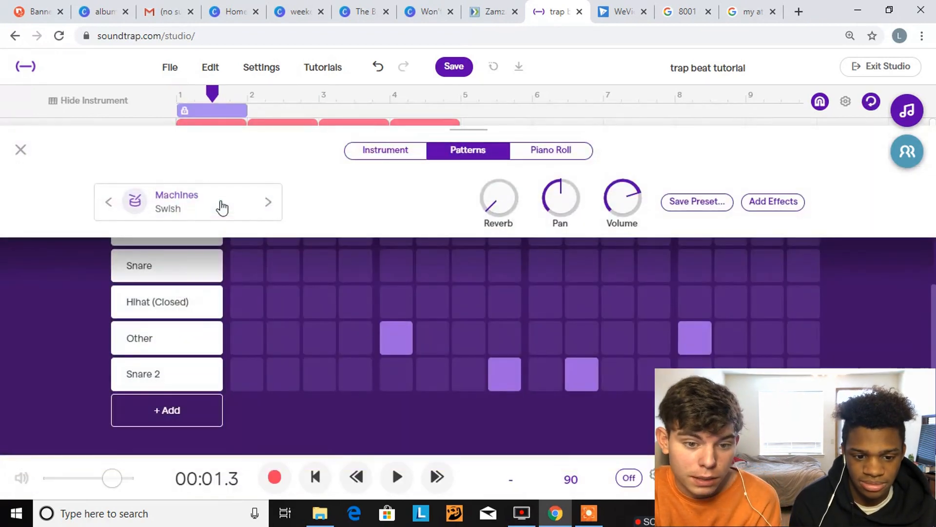
scroll(388, 288, up, 2)
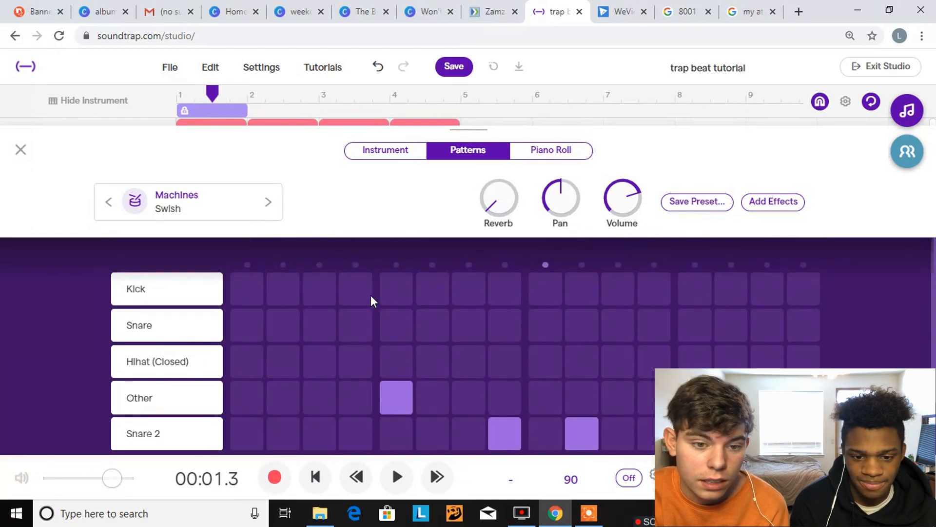
click(242, 293)
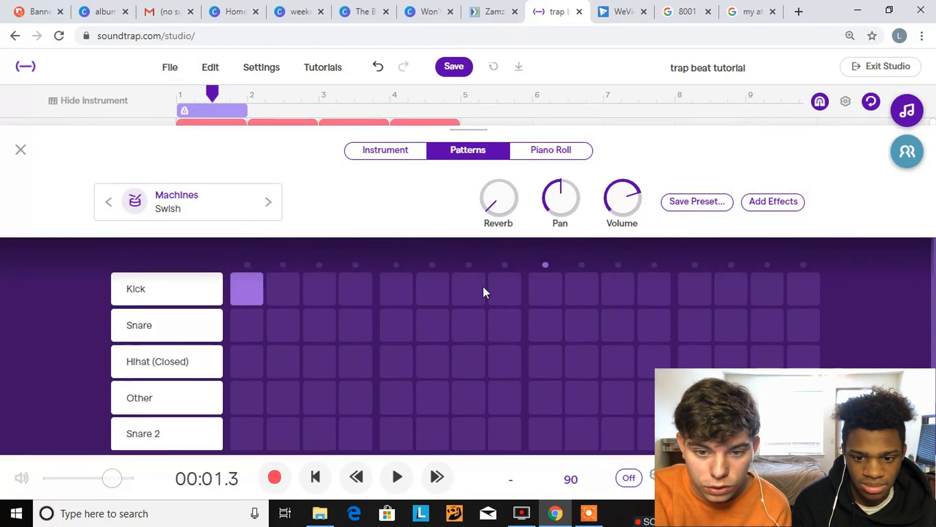
click(682, 294)
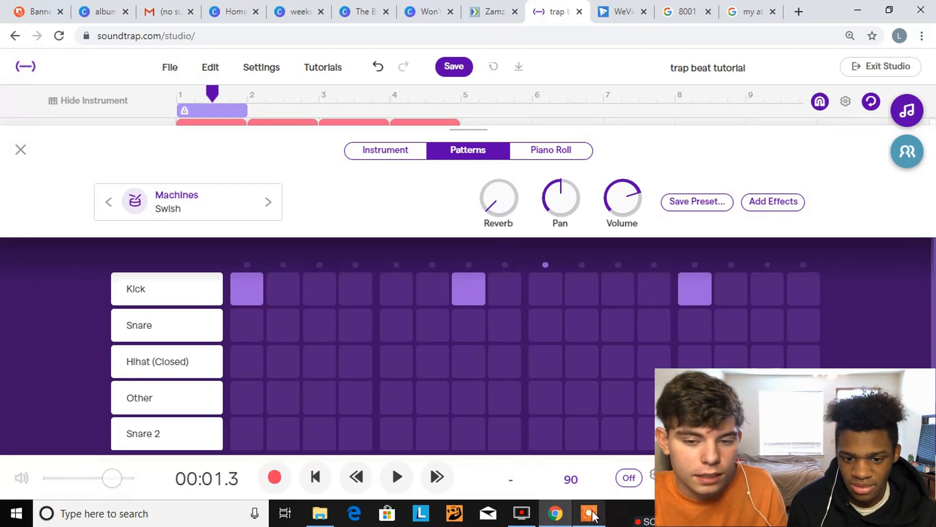
mouse_move(591, 513)
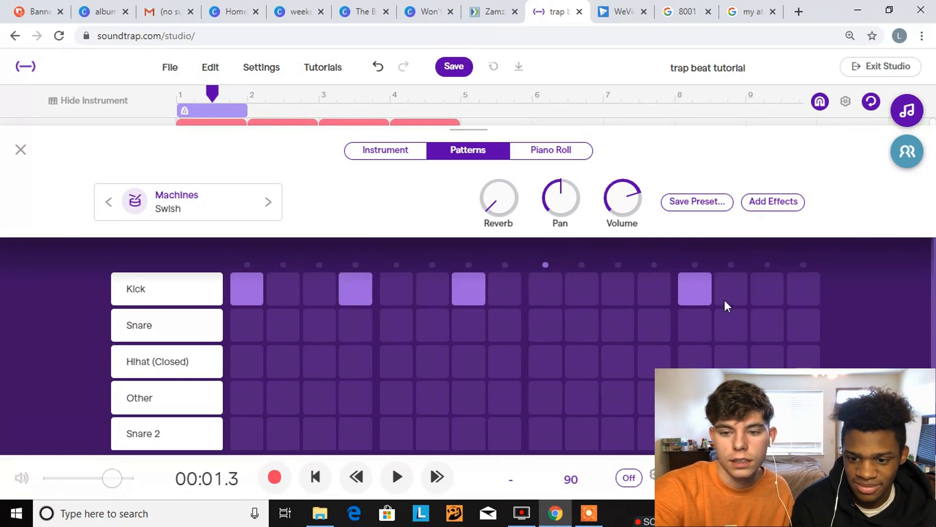
click(702, 287)
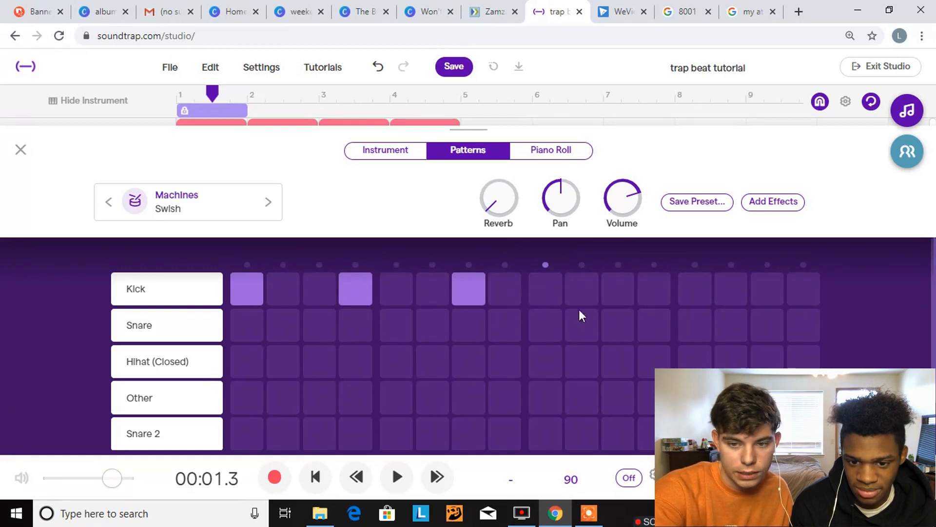
click(765, 288)
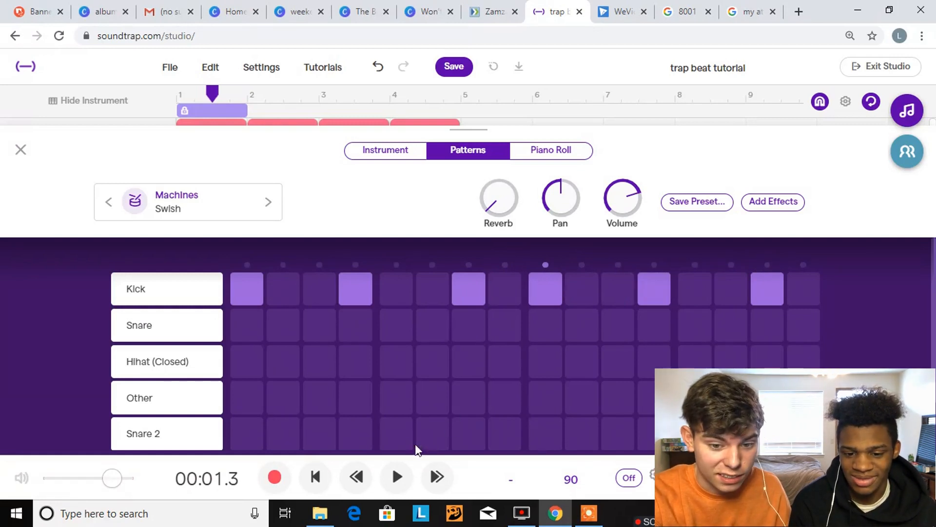
Play back the kick pattern, remove the kick on step 9 and add one on step 16
click(397, 476)
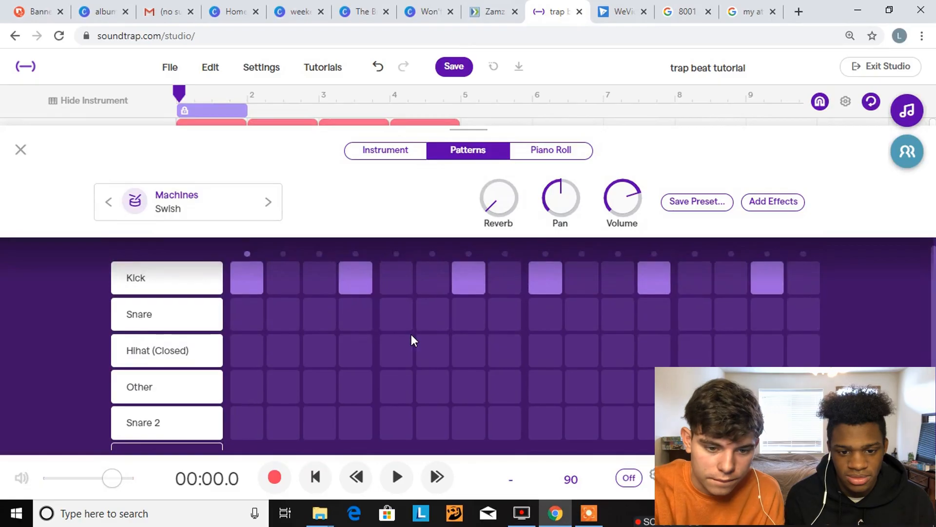
key(space)
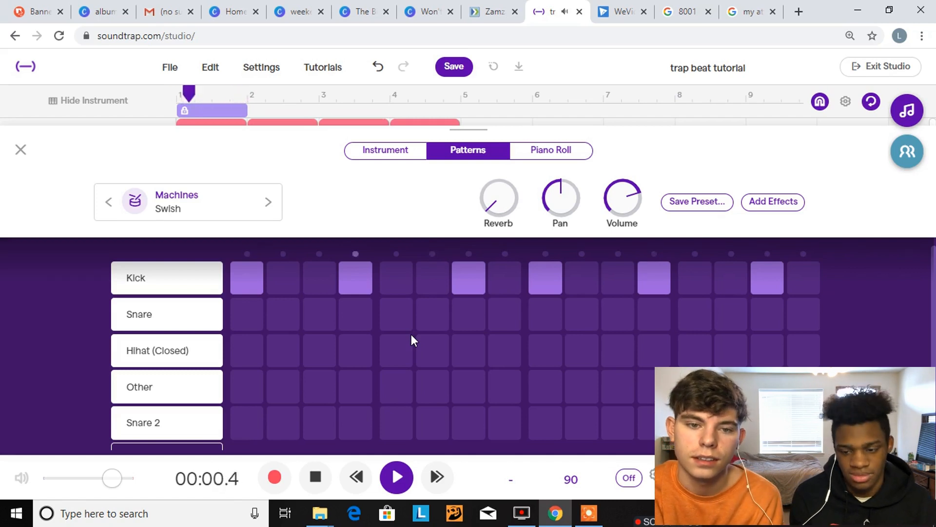
key(space)
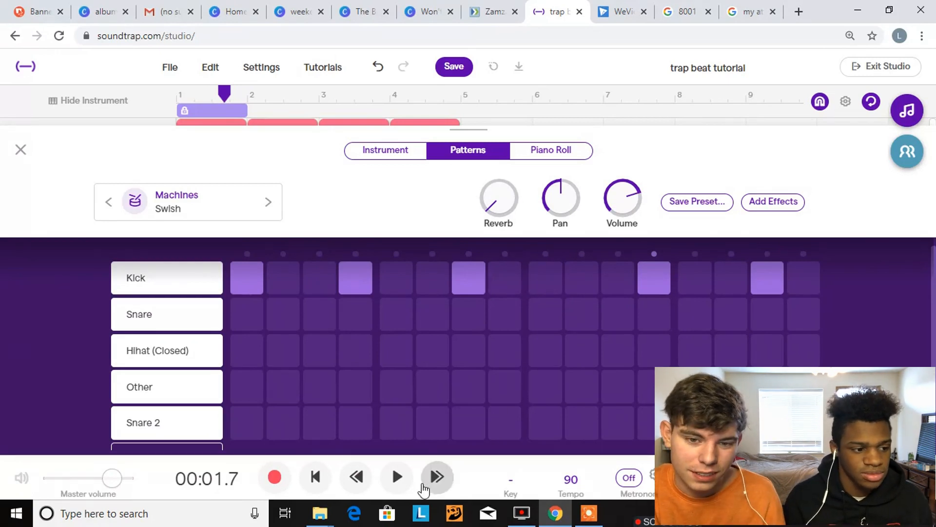
click(398, 480)
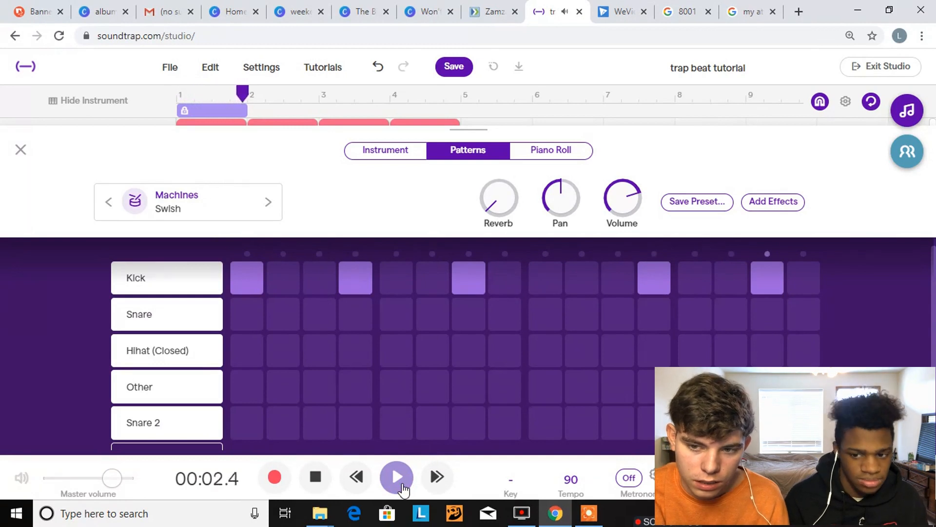
click(397, 478)
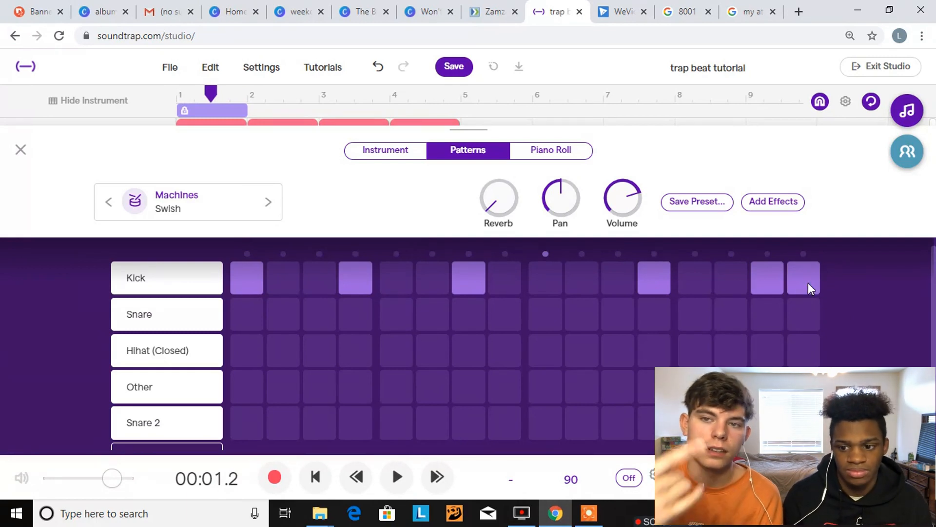
Try extra kicks on steps 3 and 11 while the pattern plays
key(space)
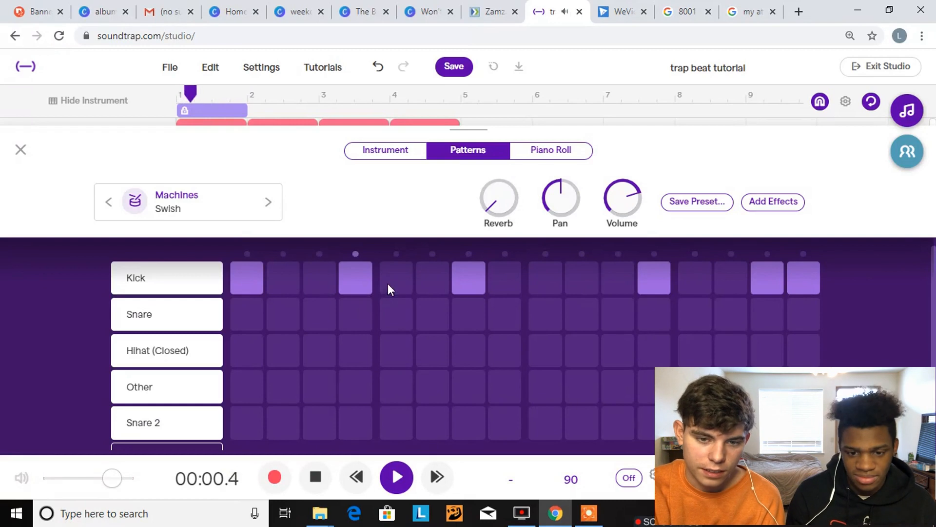
click(324, 284)
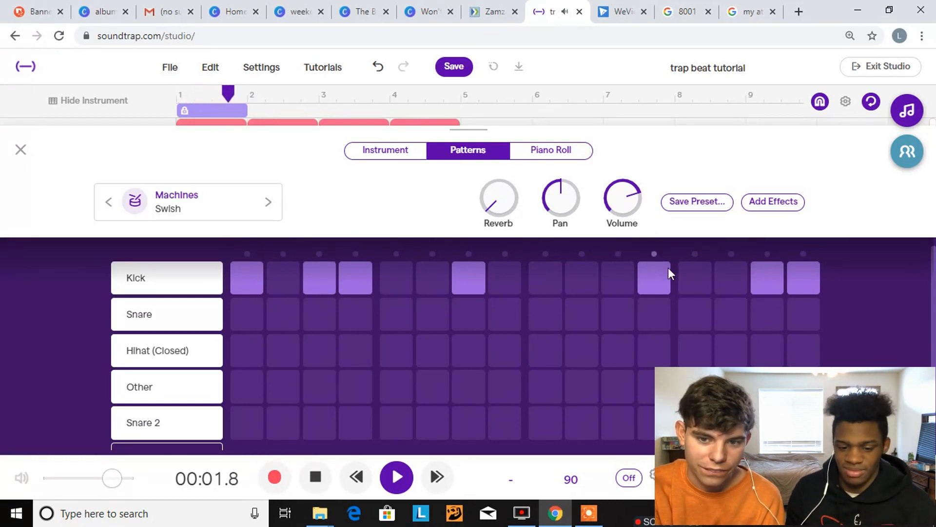
click(615, 280)
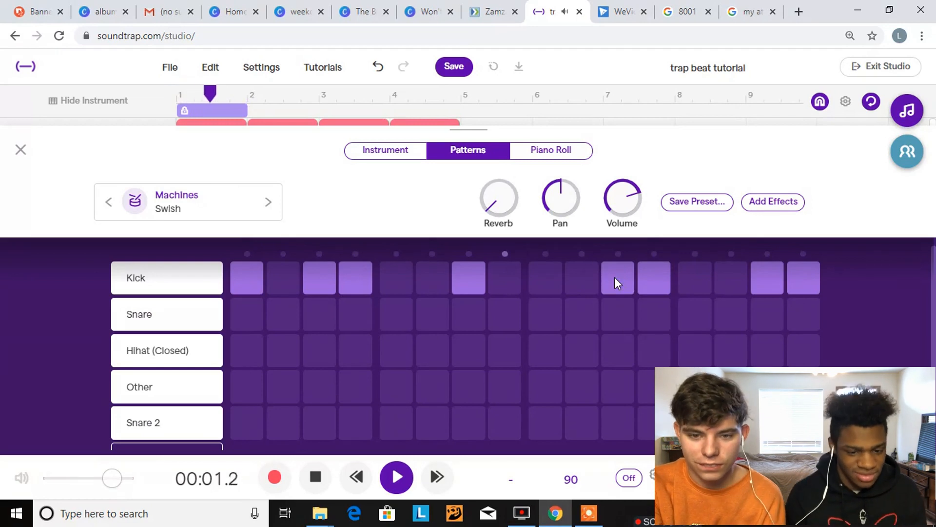
click(615, 279)
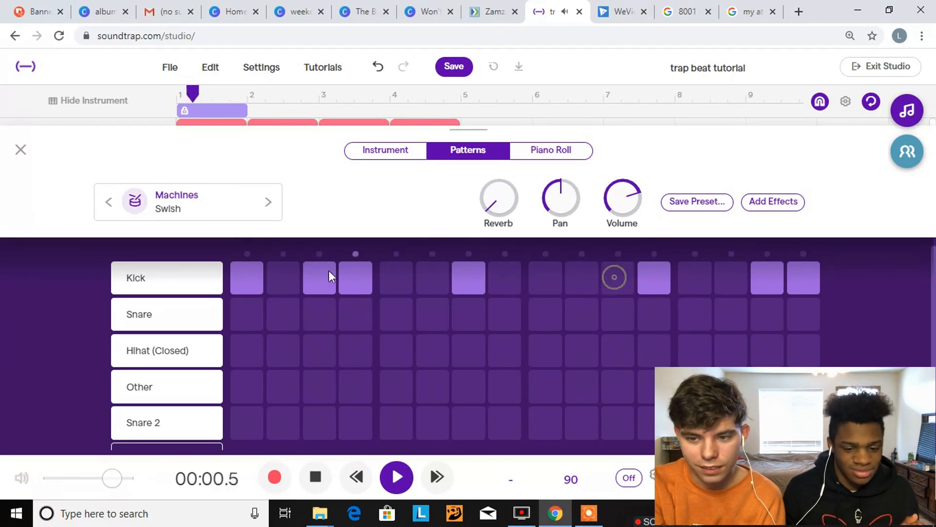
click(318, 277)
key(space)
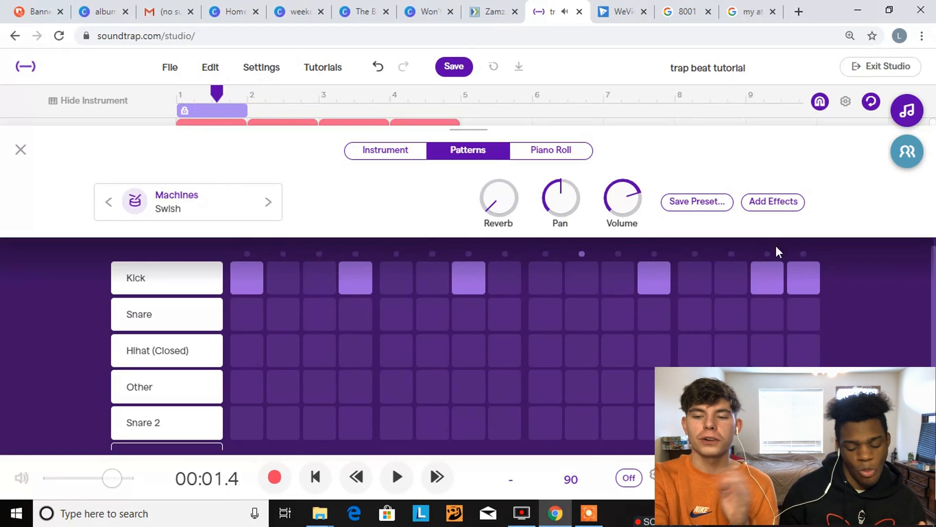
Return to the track view and copy the kick clip into bar 2 of the duplicated Swish track
click(19, 152)
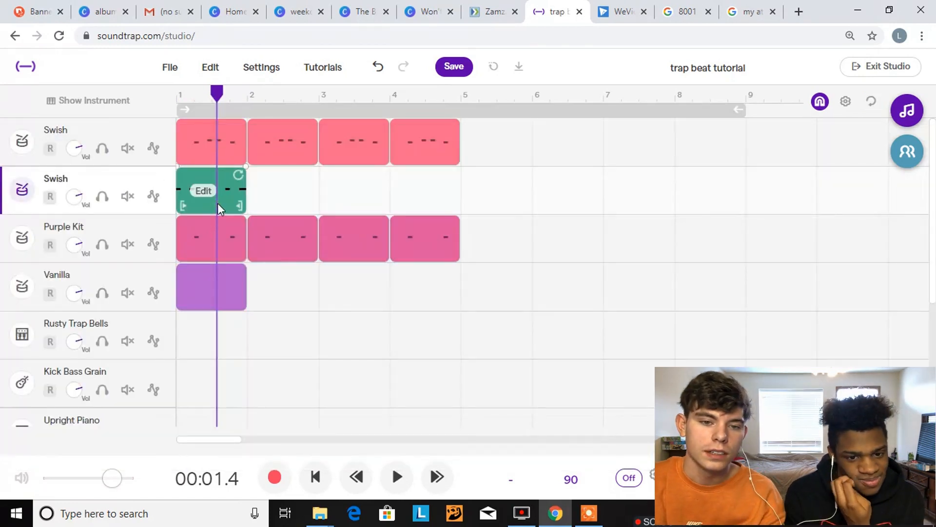
click(248, 96)
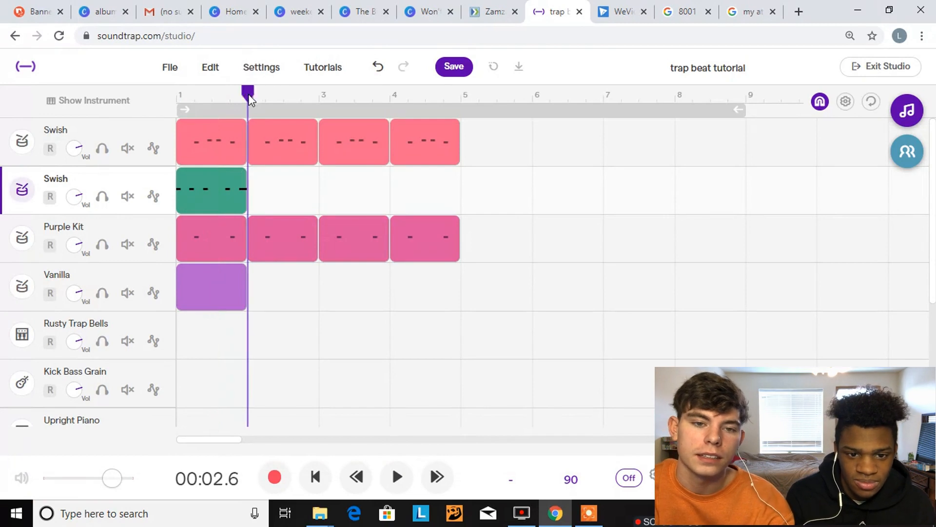
key(ctrl+v)
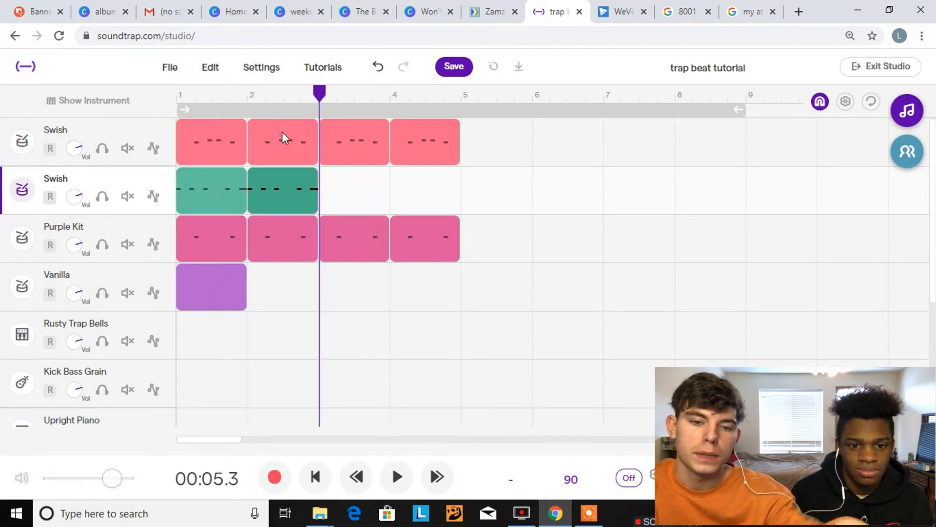
In the bar 2 kick clip, remove the kick on step 16 and add one on step 3, then return to the project start
click(292, 198)
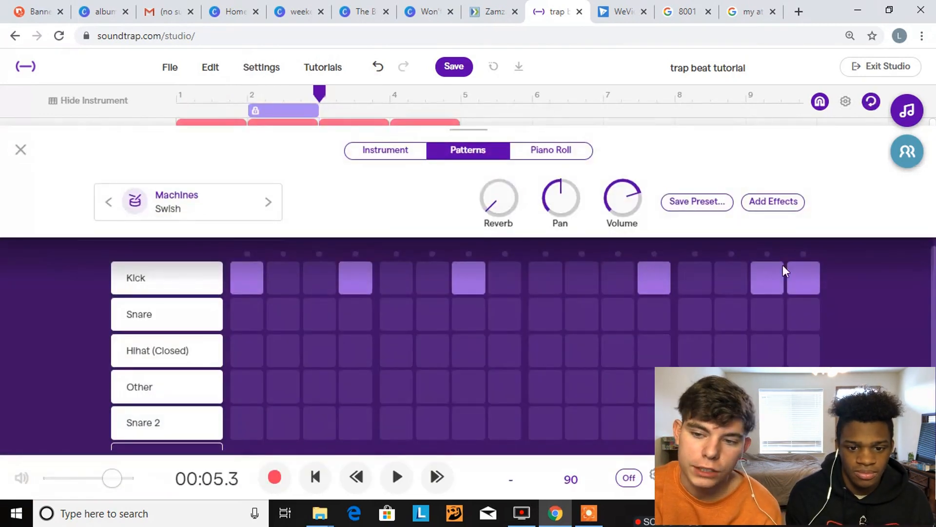
click(323, 285)
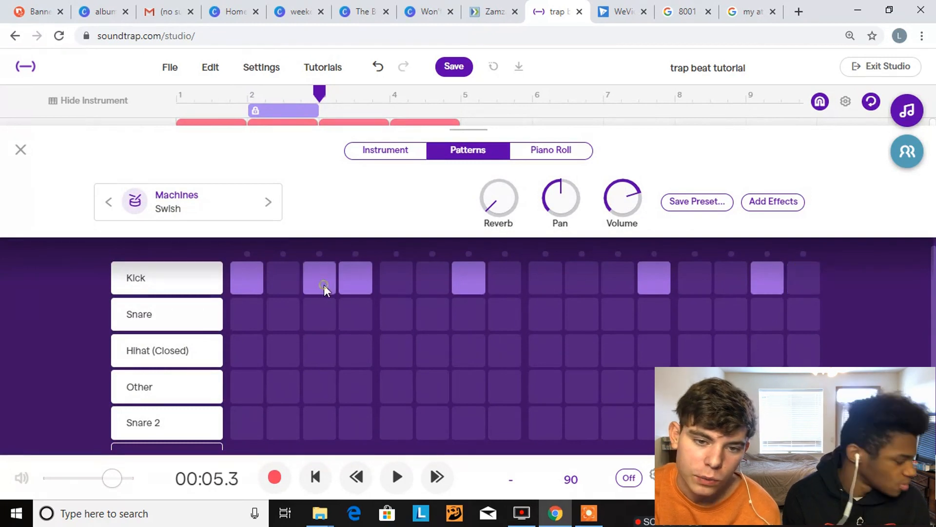
click(17, 151)
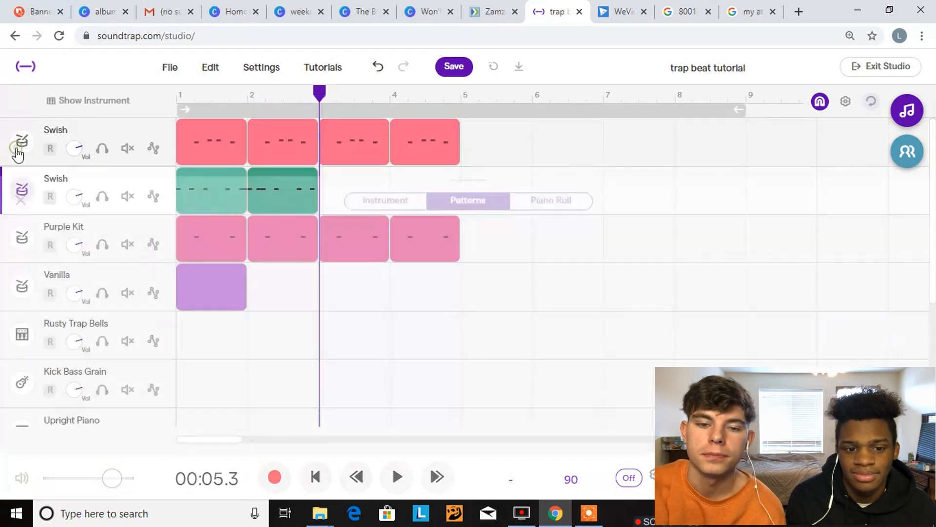
click(316, 477)
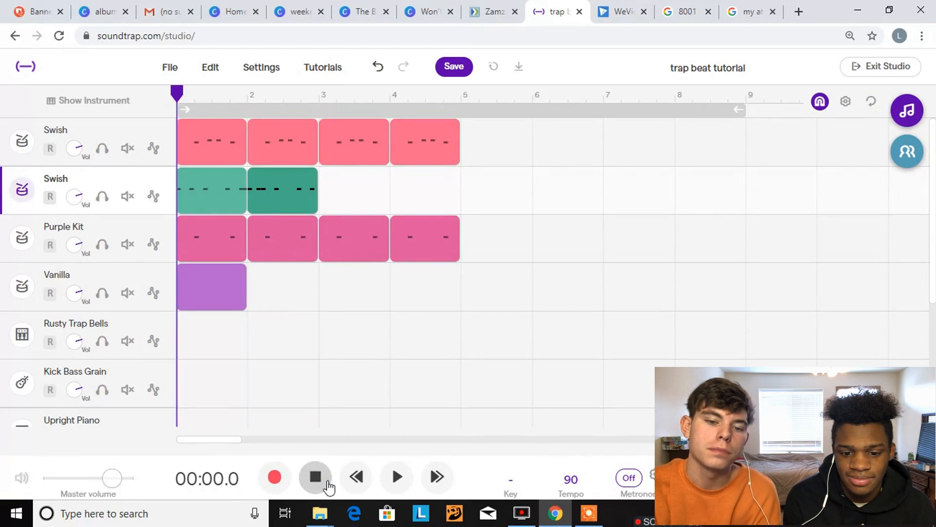
Play the beat through bar 2, then copy the bar 1 kick clip into bar 3 of the second Swish track
key(space)
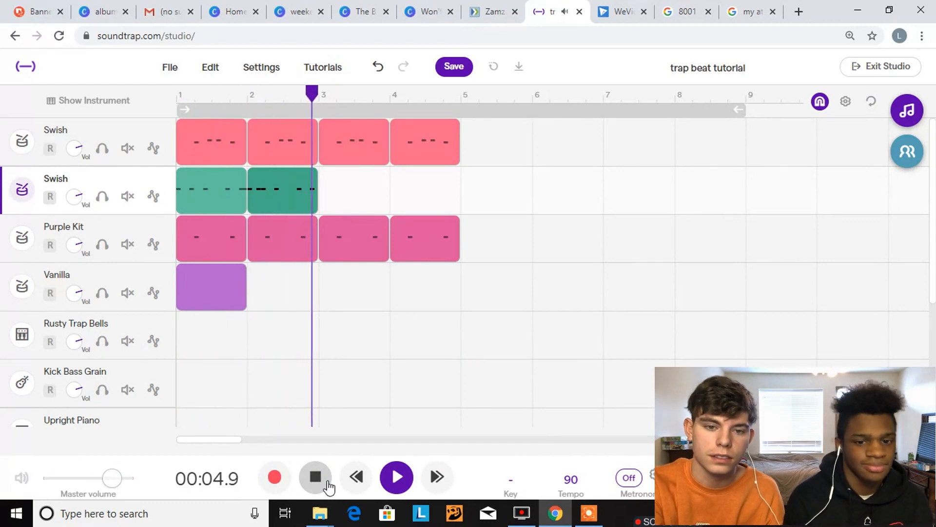
click(328, 486)
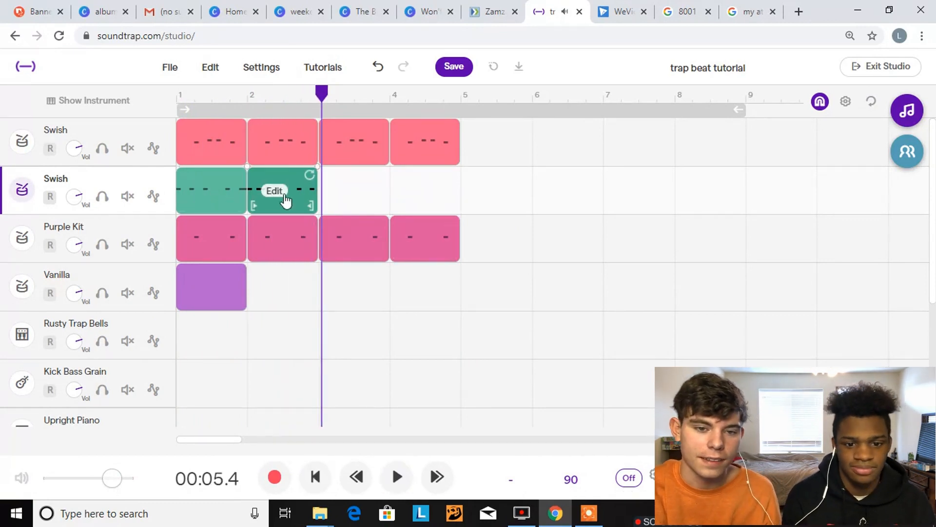
drag(322, 95, 320, 97)
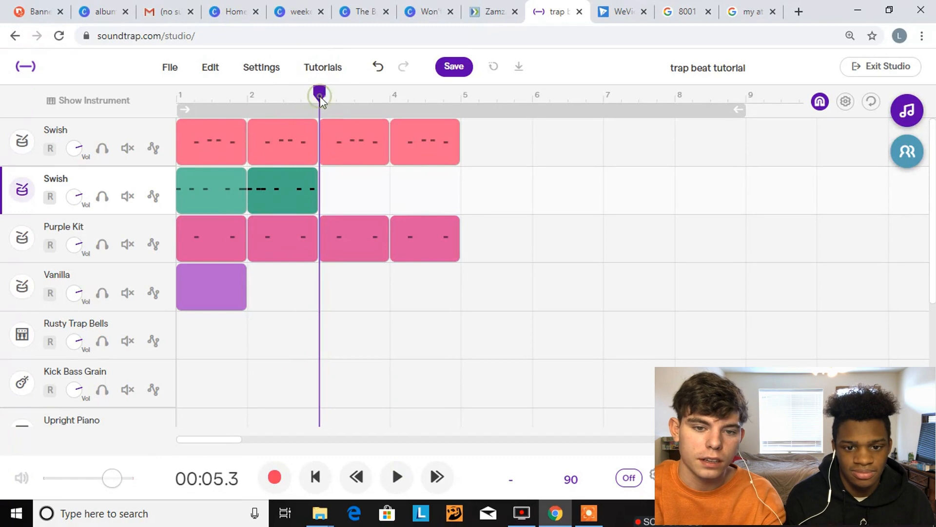
key(ctrl+d)
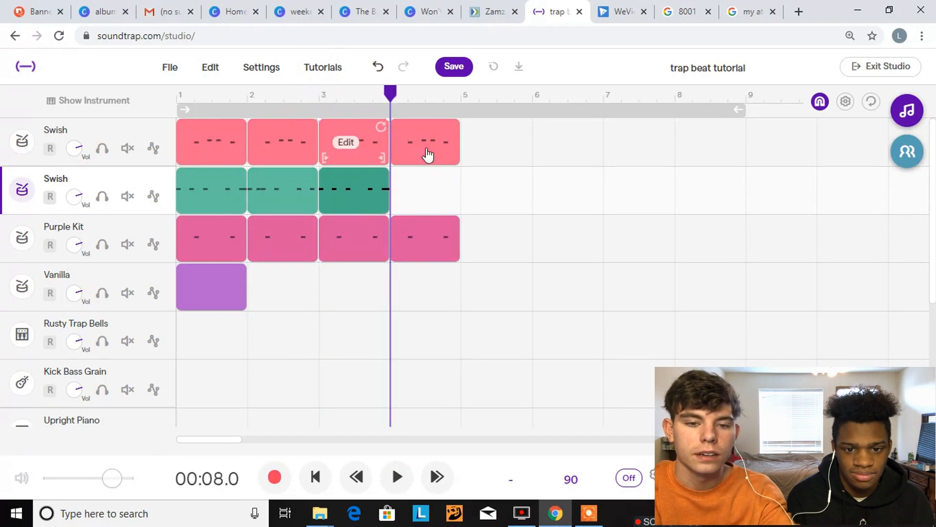
In the bar 3 kick clip, add kicks on steps 9 and 11, then play the beat from the project start
double_click(362, 204)
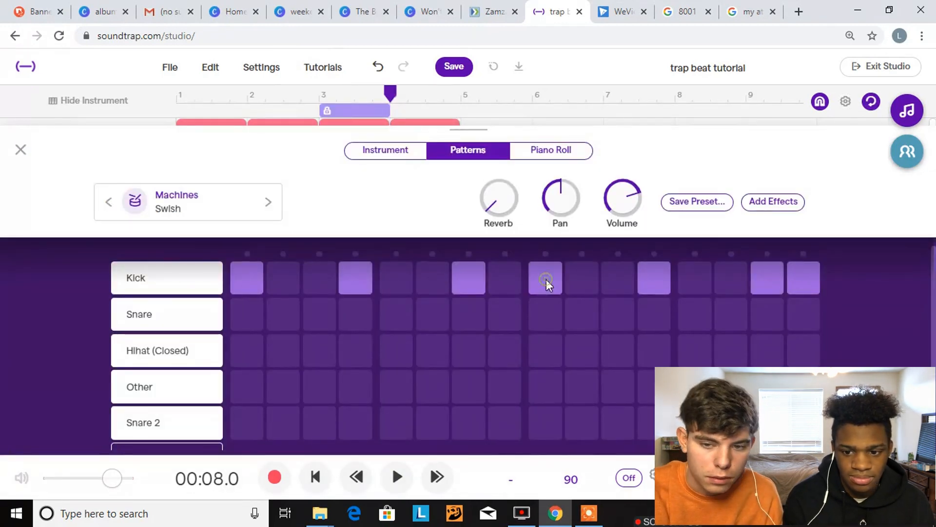
click(622, 272)
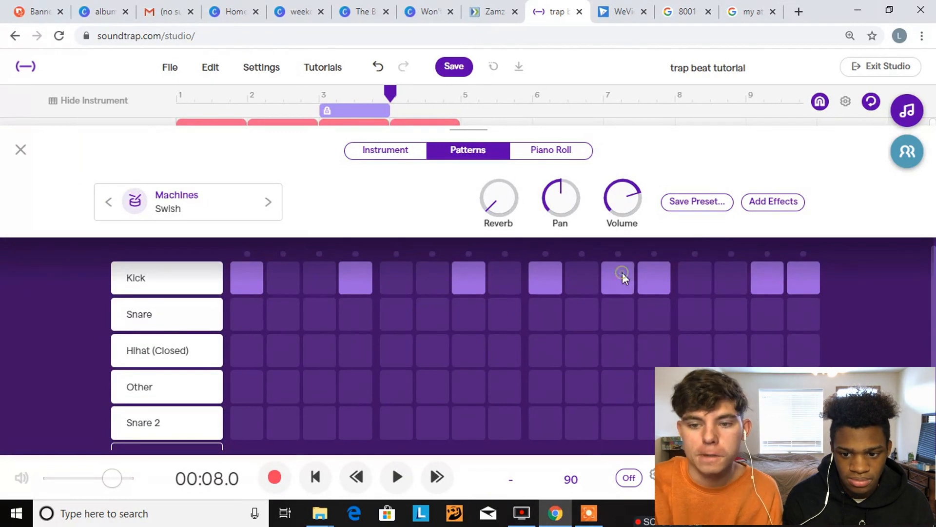
click(19, 151)
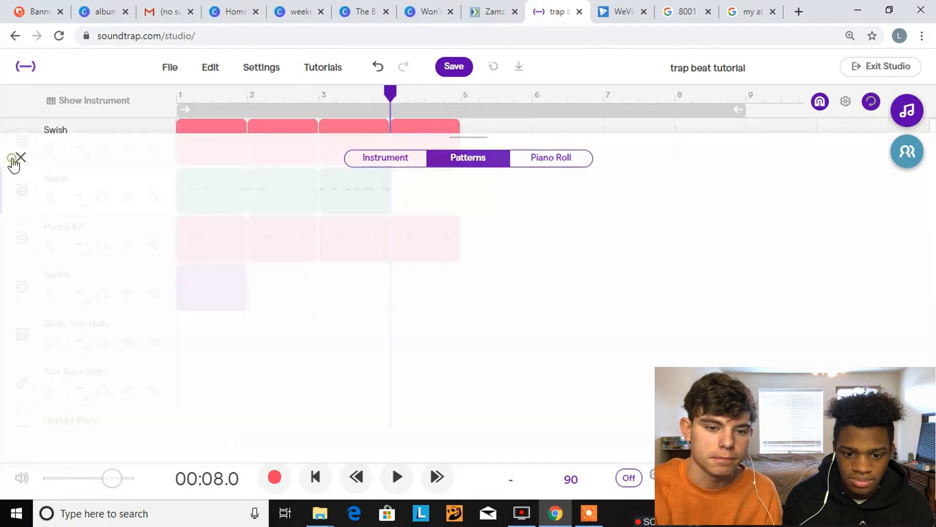
click(315, 477)
key(space)
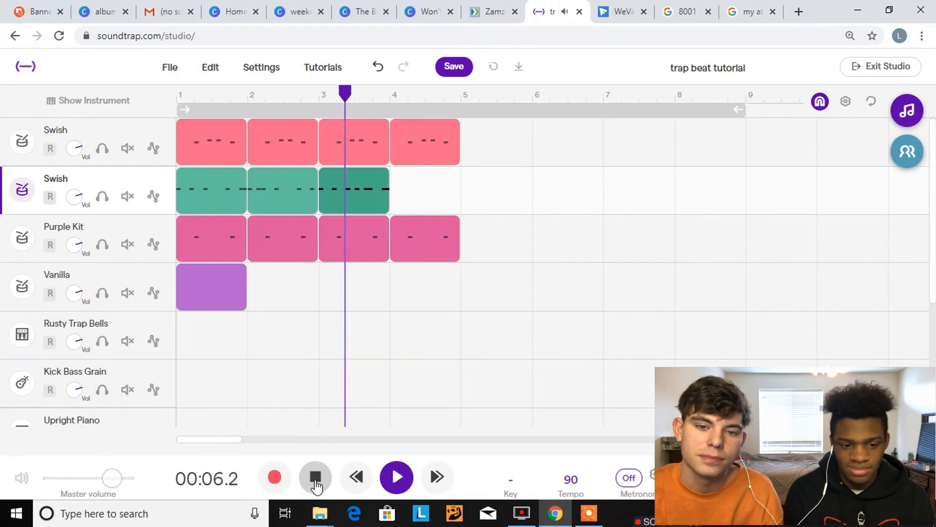
click(315, 480)
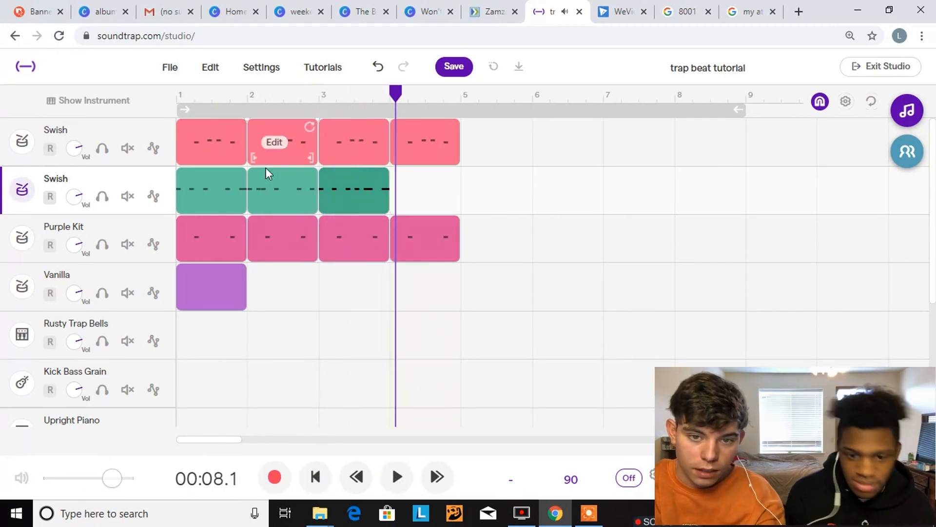
Copy the bar 2 kick clip into bar 4 of the second Swish track and check its pattern
click(284, 204)
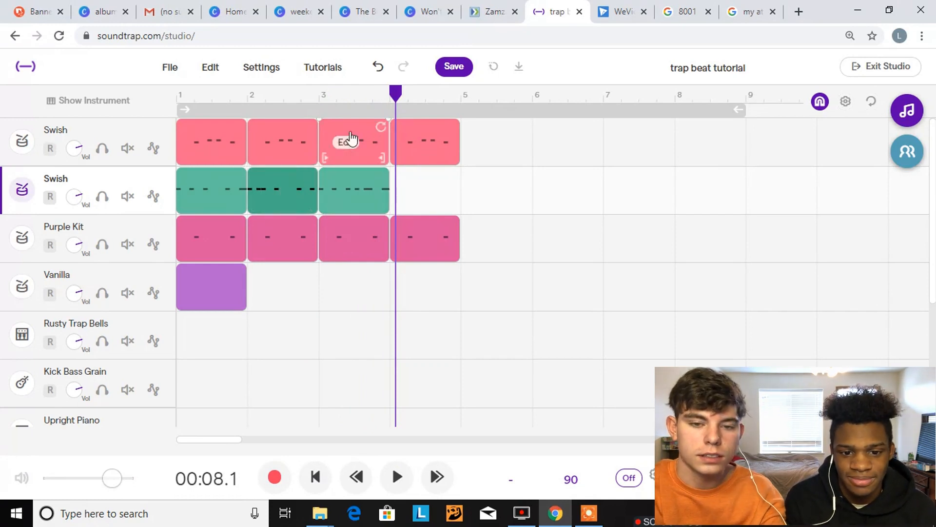
click(389, 99)
key(ctrl+v)
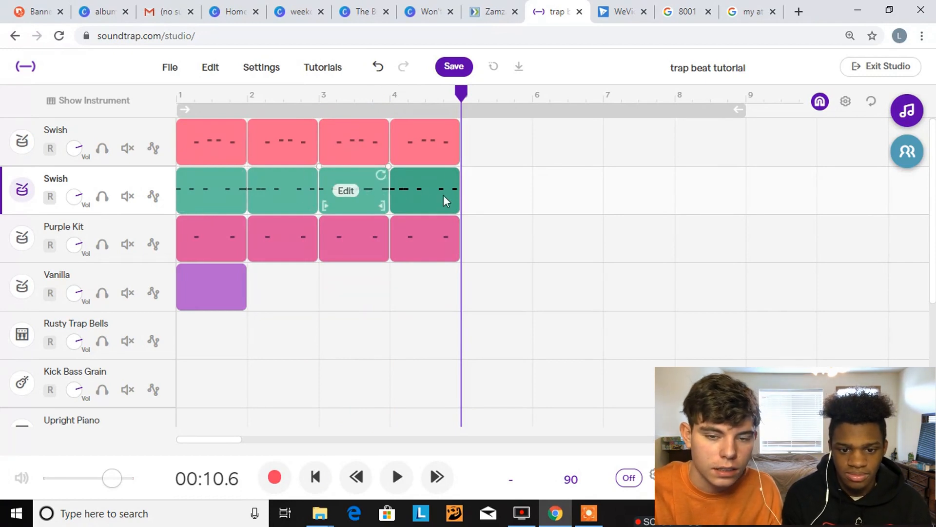
double_click(431, 202)
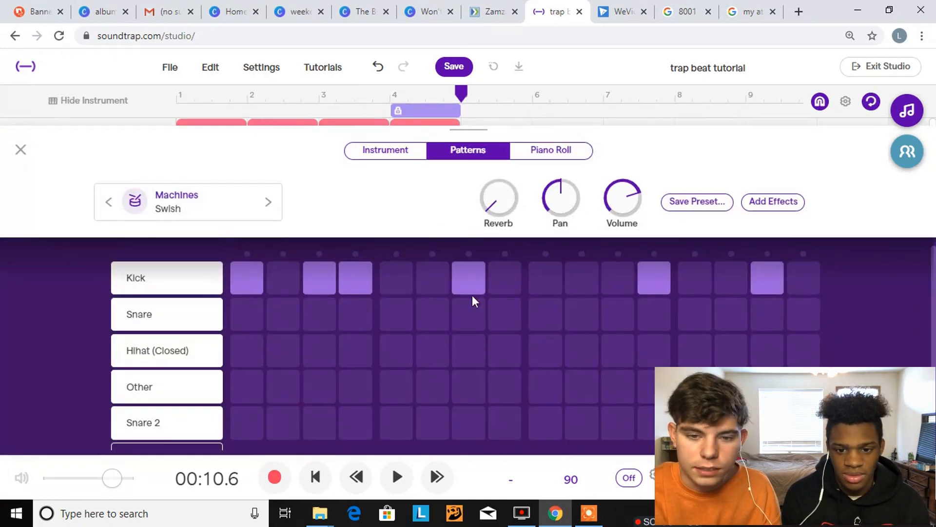
click(20, 149)
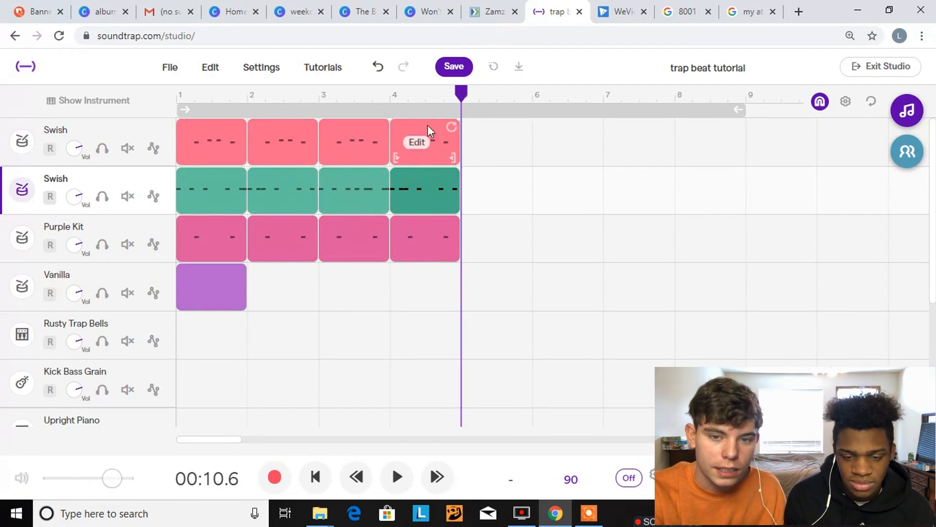
In the bar 4 kick clip, add kicks on steps 6, 9, 11, 14 and 16 and audition the pattern
double_click(434, 204)
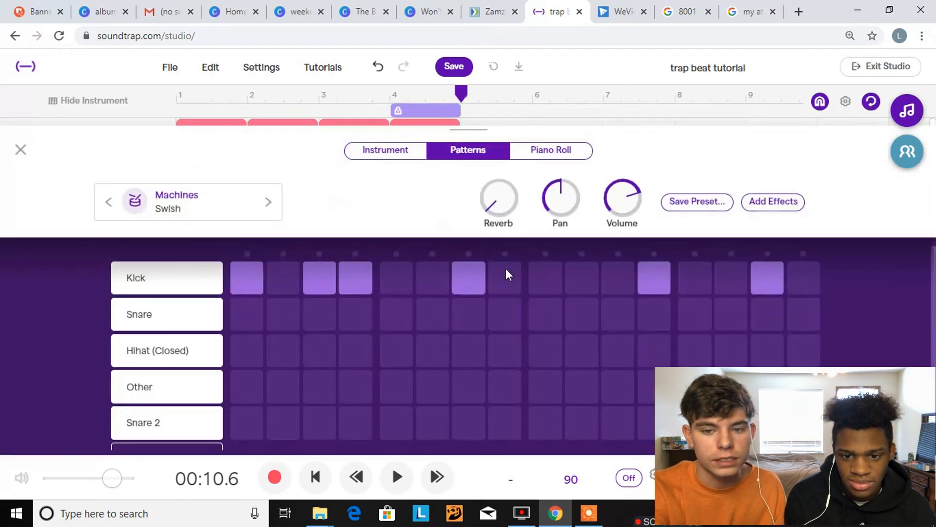
click(729, 277)
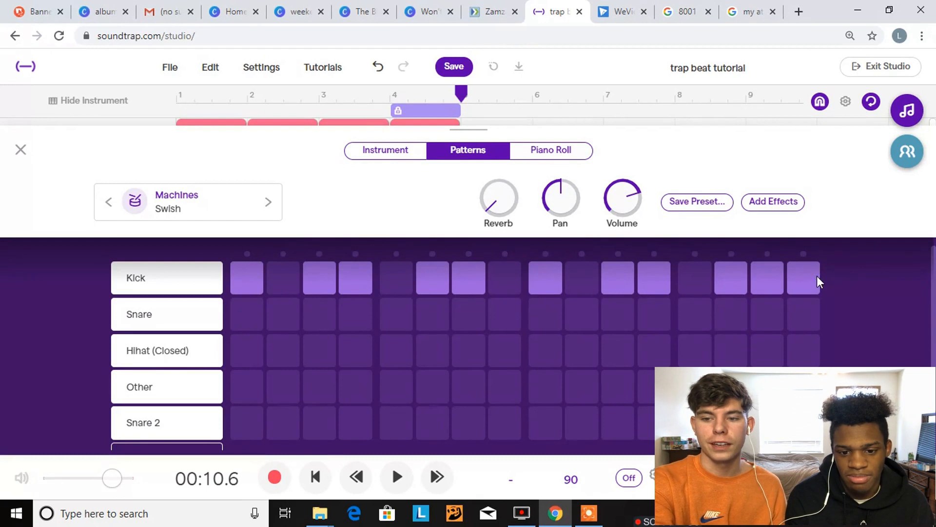
key(space)
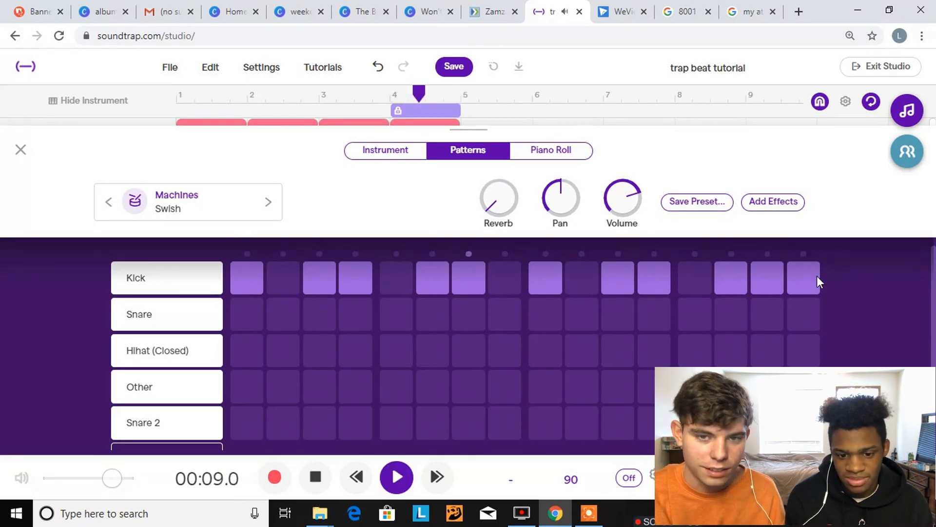
key(space)
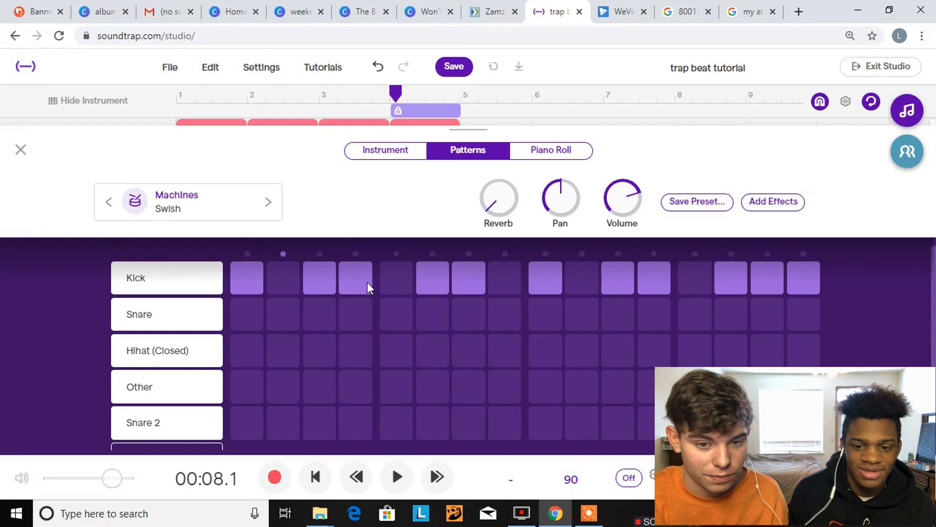
Remove the kick on step 3 of the bar 4 clip, audition it and return to the track view
click(323, 272)
key(space)
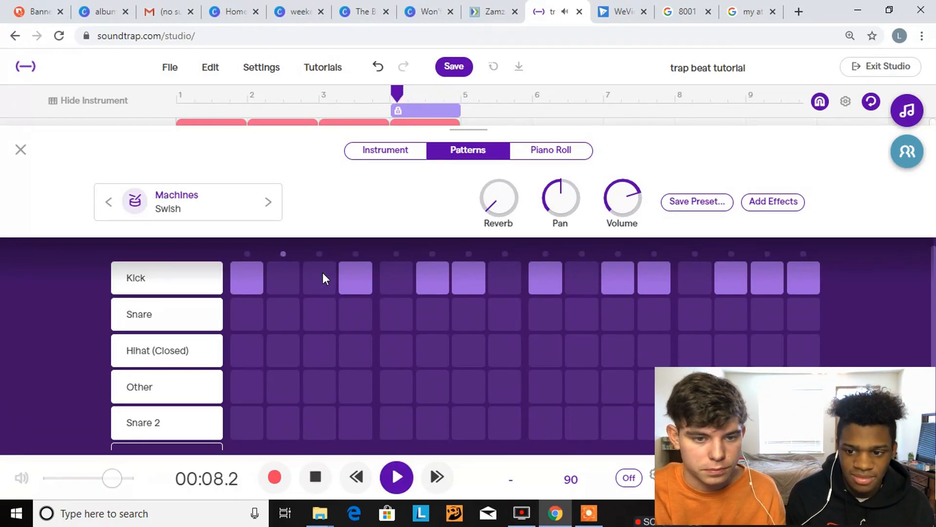
key(space)
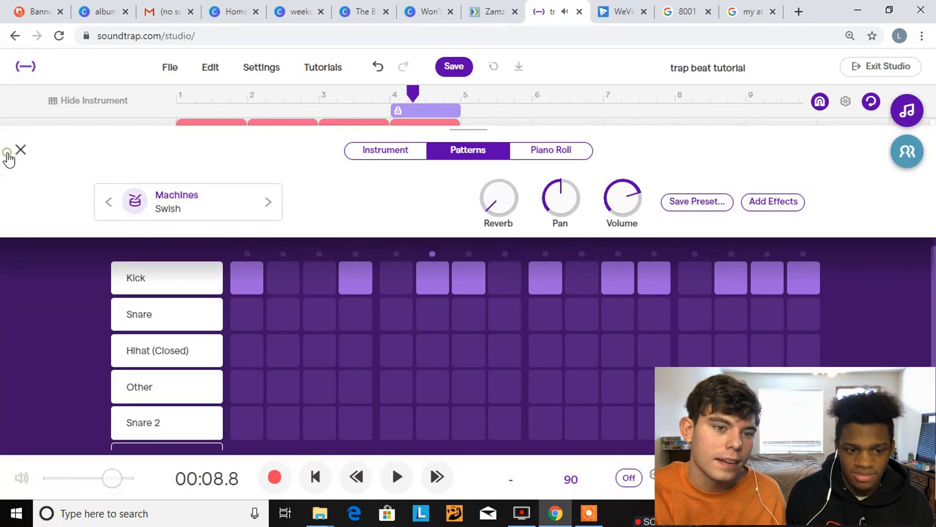
click(8, 154)
Play the four-bar drum arrangement from the project start and stop after bar 4
click(317, 481)
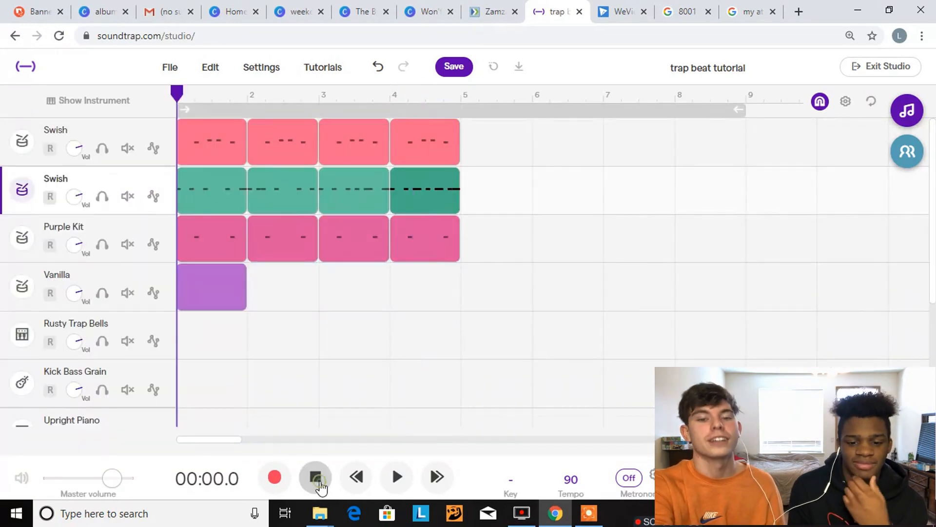
key(space)
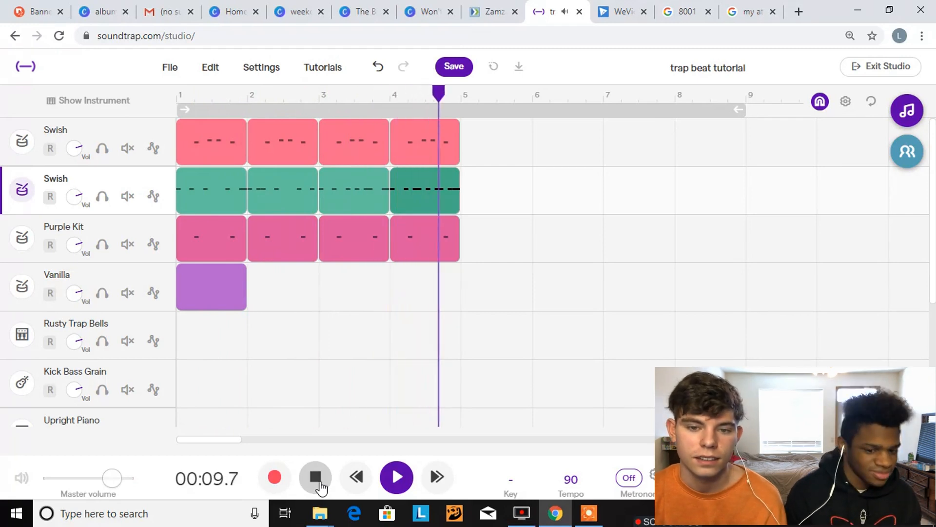
click(319, 481)
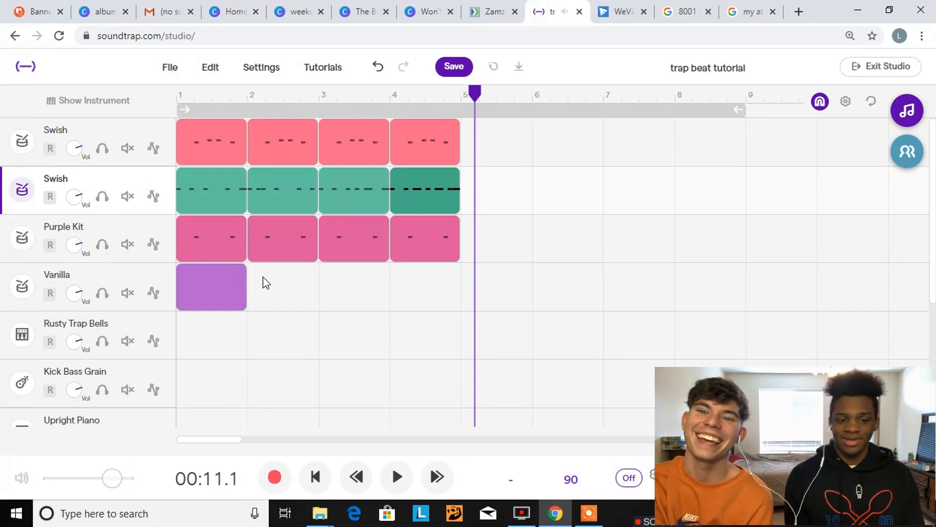
Fill all 16 steps of the Hihat (Closed) row in the Vanilla clip and play the pattern back
double_click(225, 291)
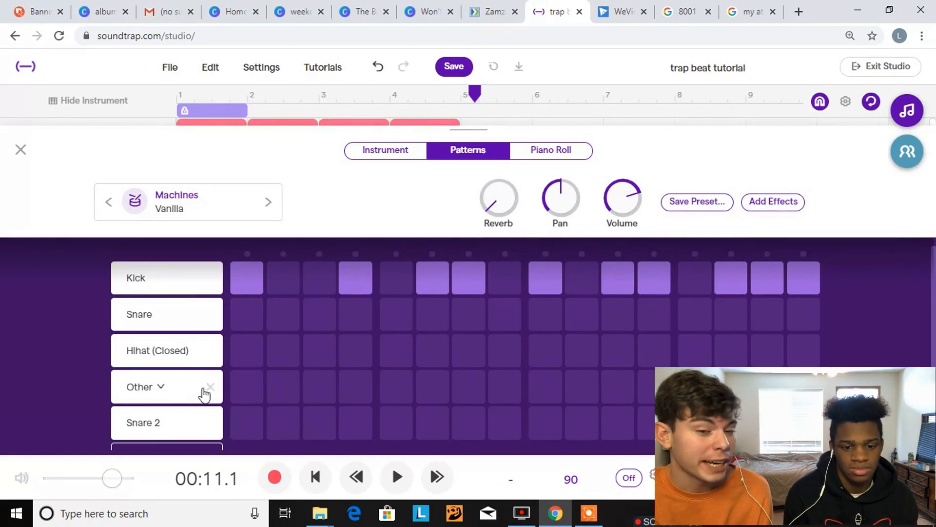
click(249, 350)
click(282, 352)
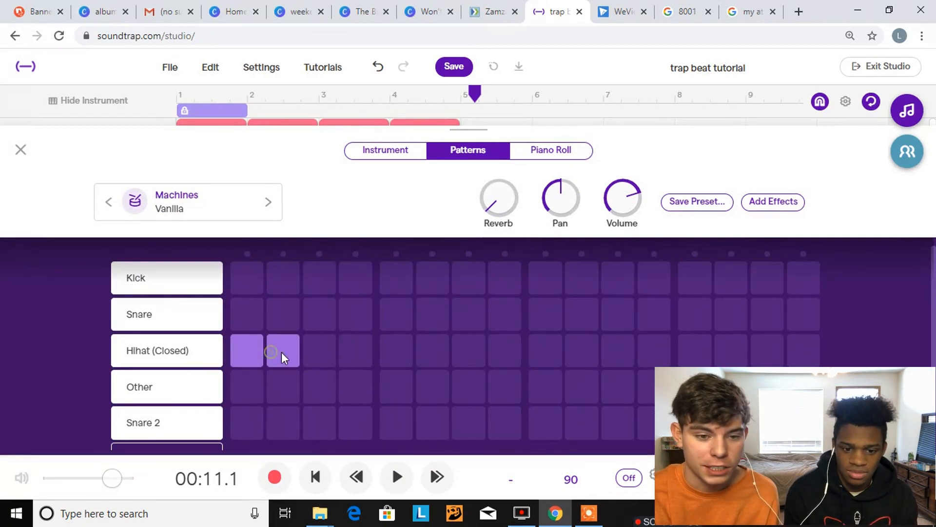
click(319, 352)
click(369, 353)
click(409, 352)
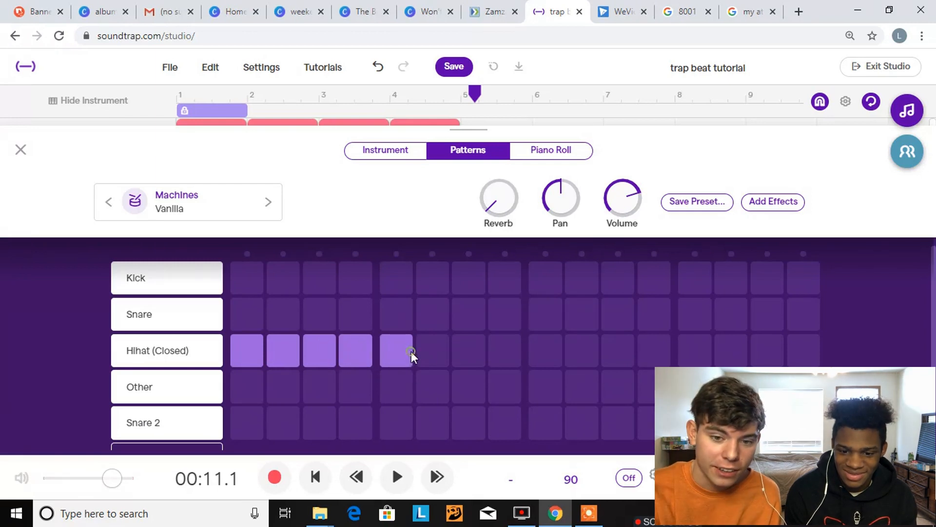
click(439, 353)
click(458, 354)
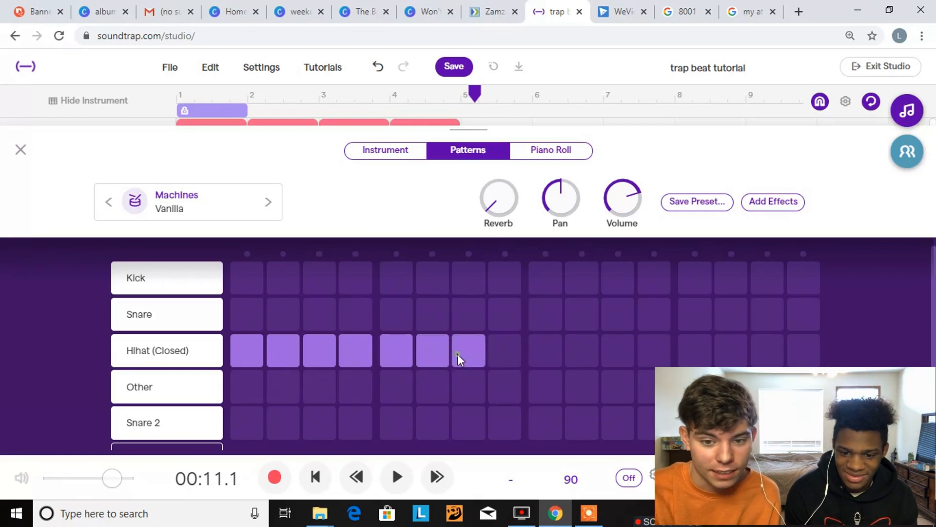
click(496, 354)
click(543, 350)
click(578, 352)
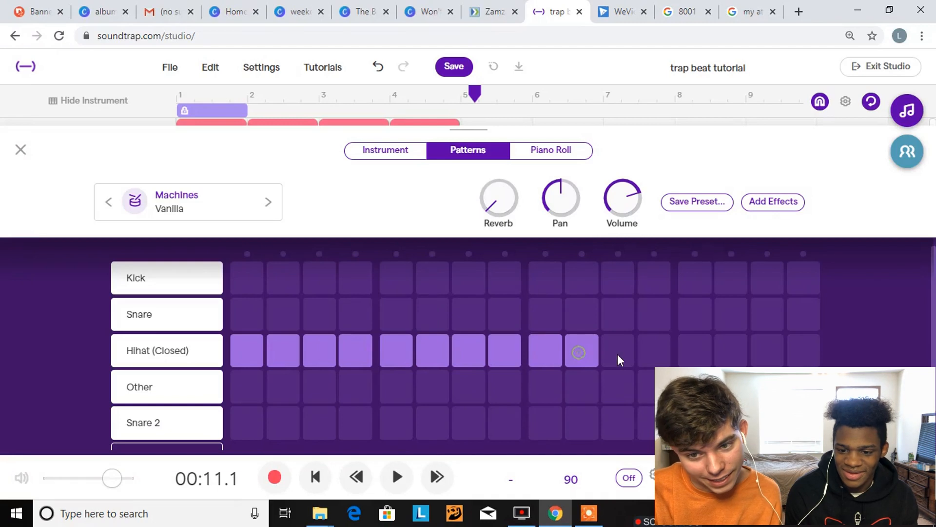
click(620, 354)
click(653, 353)
click(686, 349)
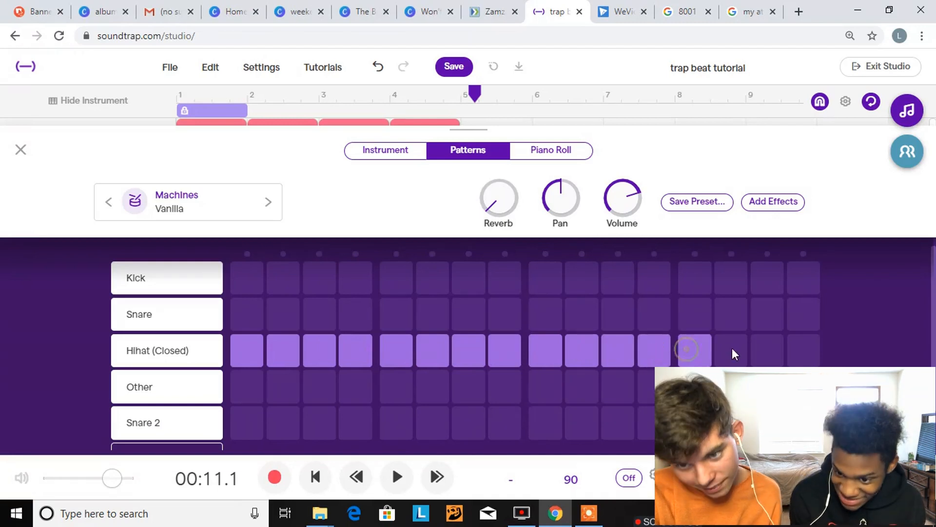
click(732, 348)
click(765, 350)
click(806, 349)
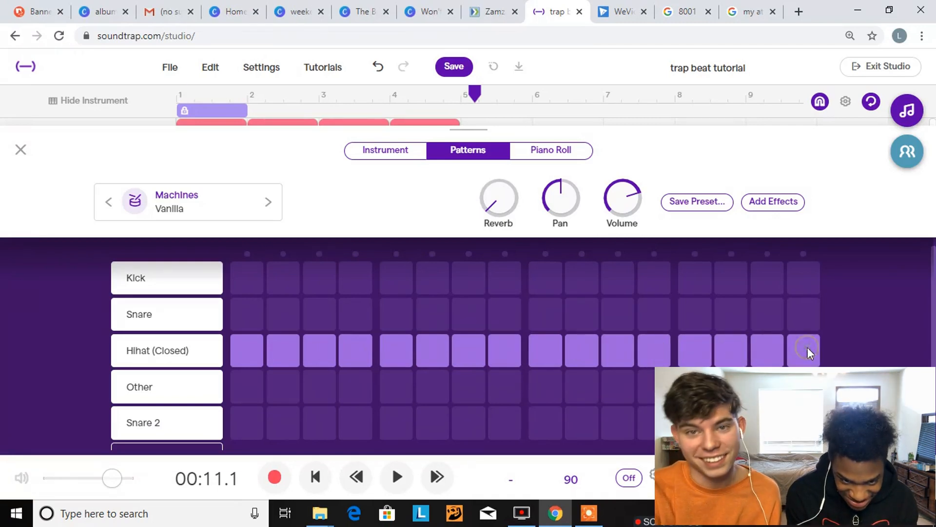
key(space)
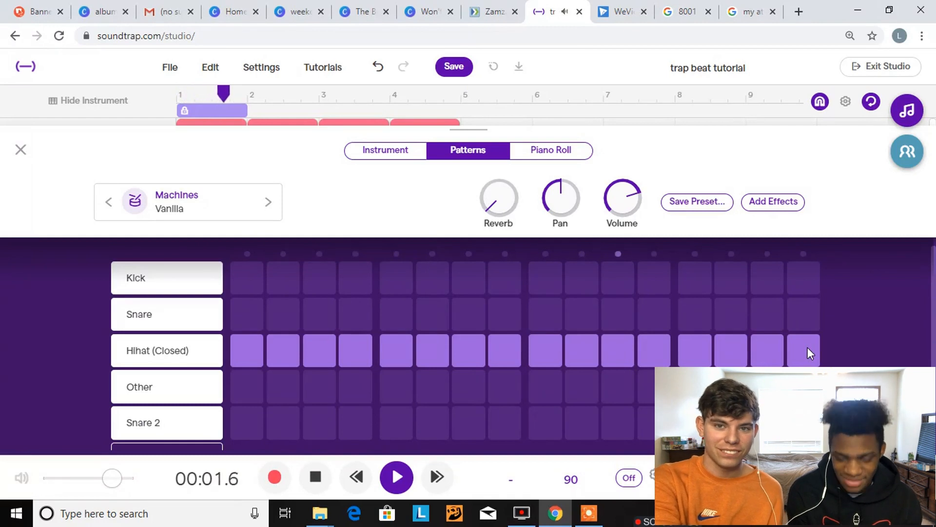
key(space)
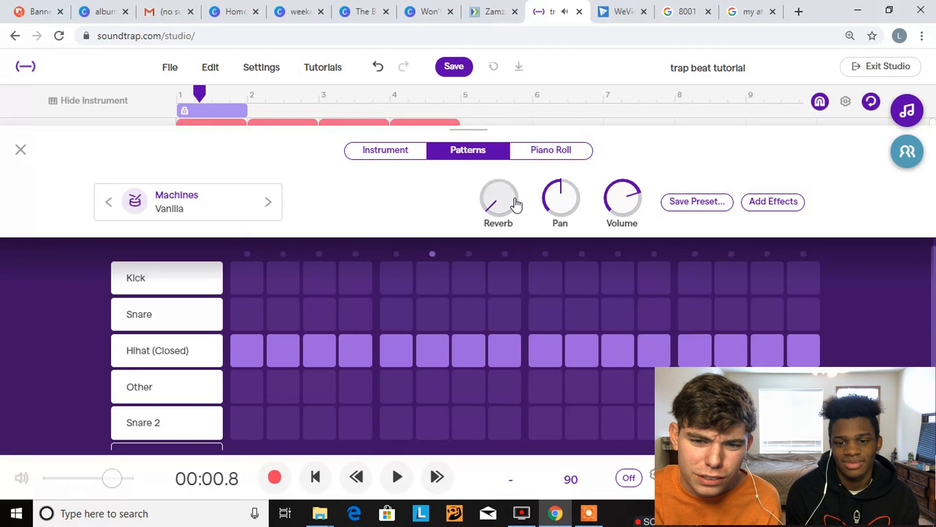
Look through the Vanilla track's piano roll and Basic Amp effects, and raise the instrument's volume
click(542, 153)
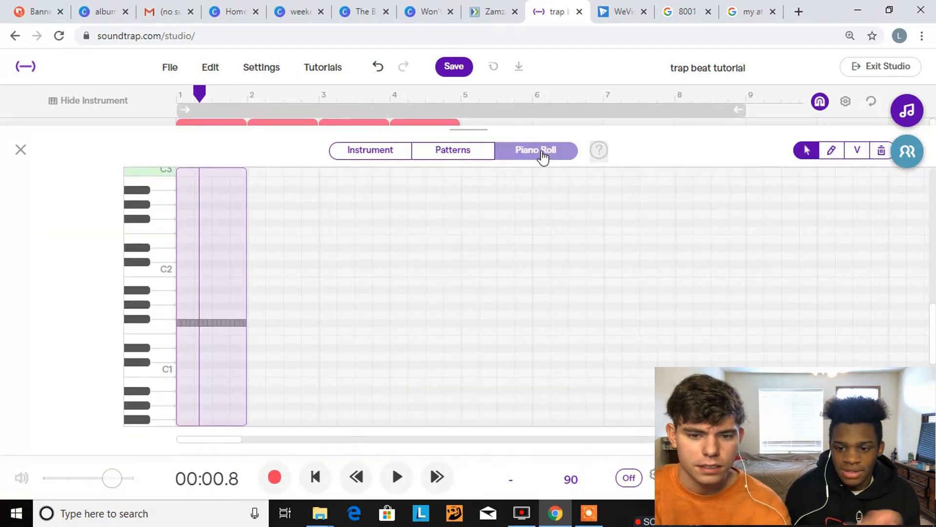
click(350, 161)
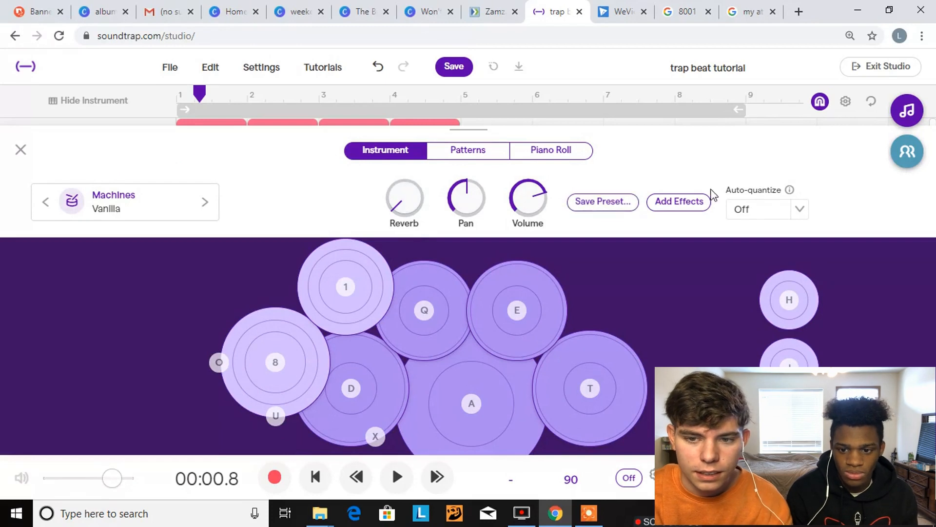
click(700, 200)
mouse_move(392, 199)
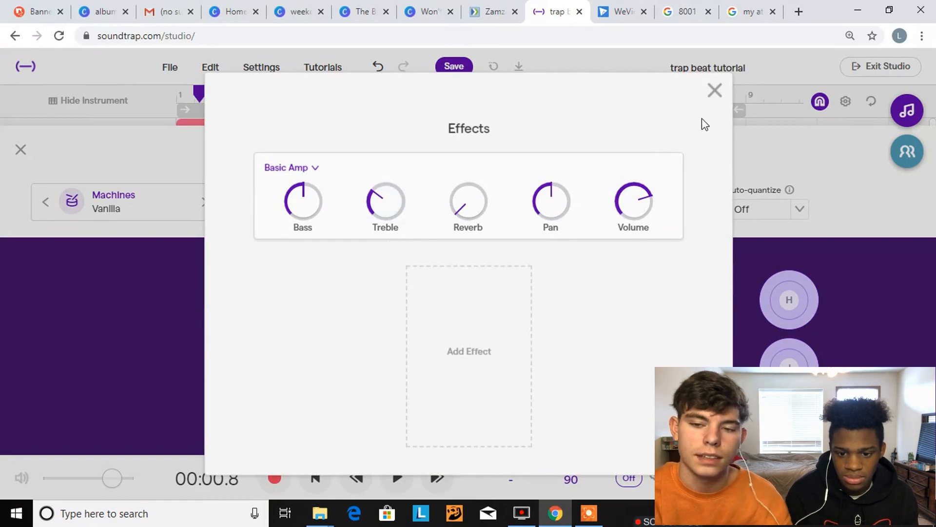
click(713, 91)
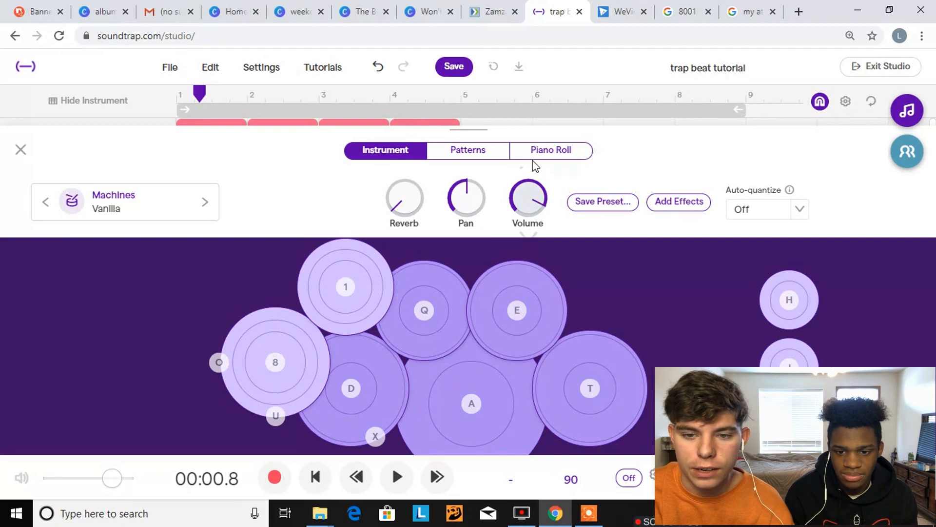
Play the Vanilla hi-hat pattern from the start in the pattern view and return to the track view
click(471, 155)
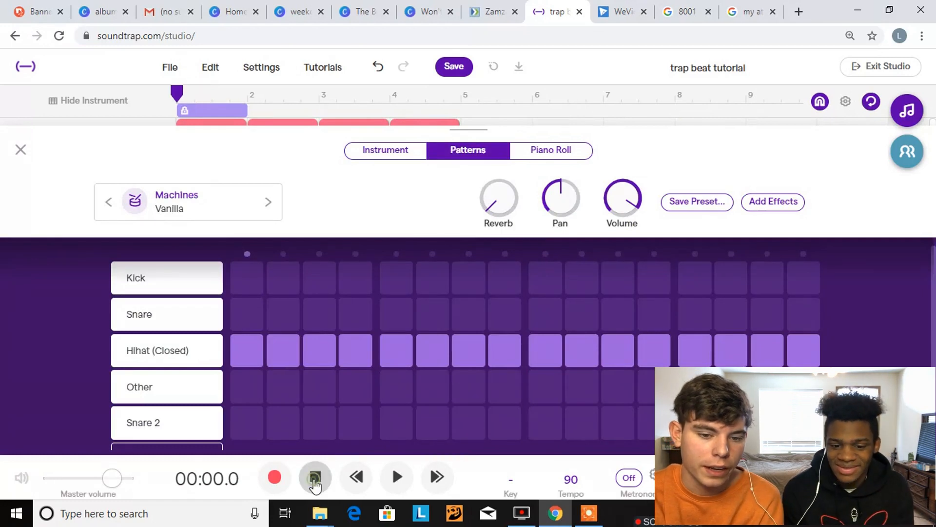
click(315, 481)
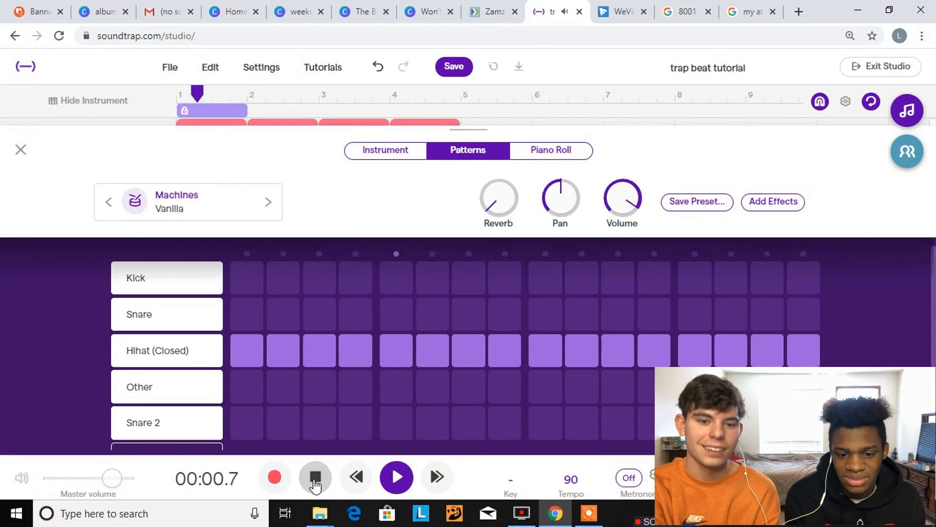
click(315, 480)
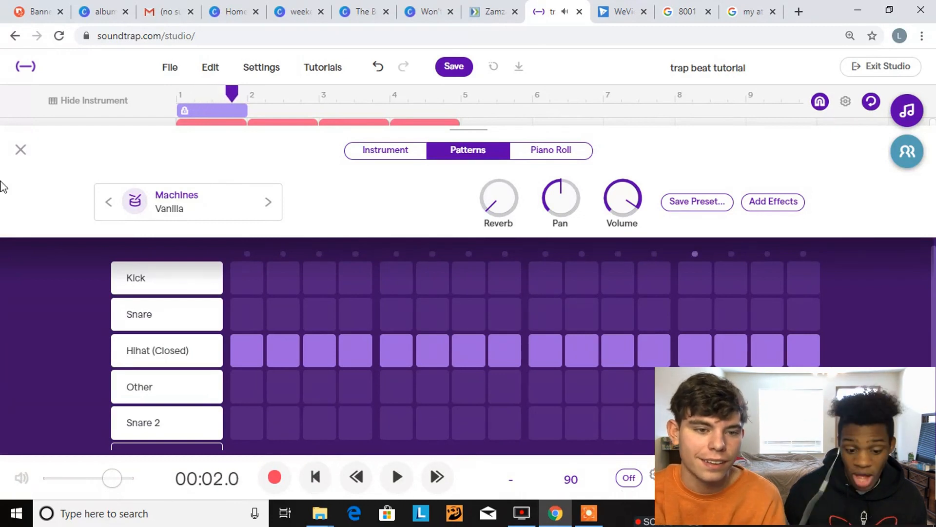
click(21, 151)
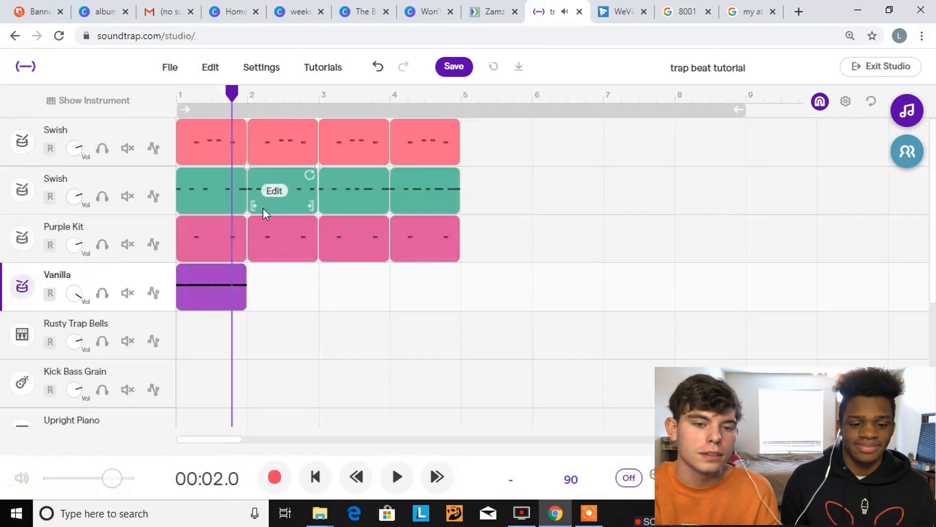
Duplicate the Purple Kit track and delete the copy's clips in bars 2 to 4
click(162, 226)
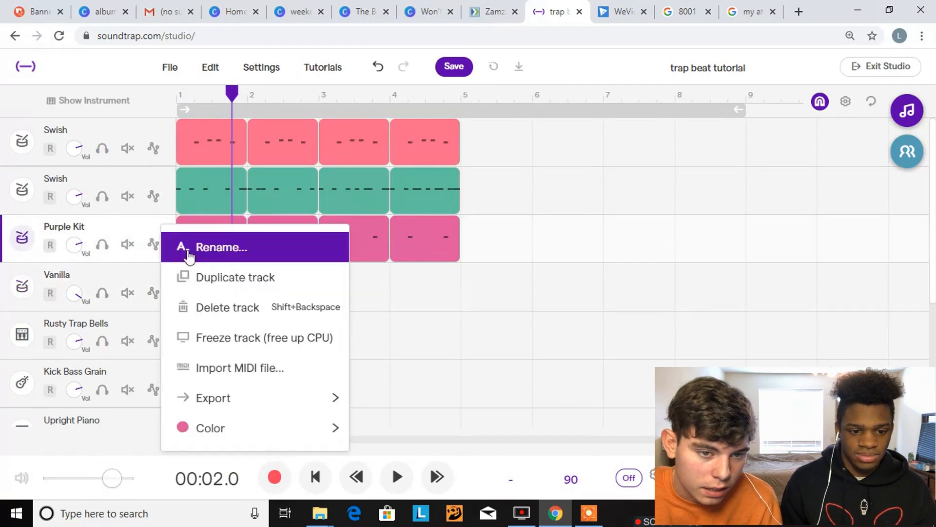
click(203, 277)
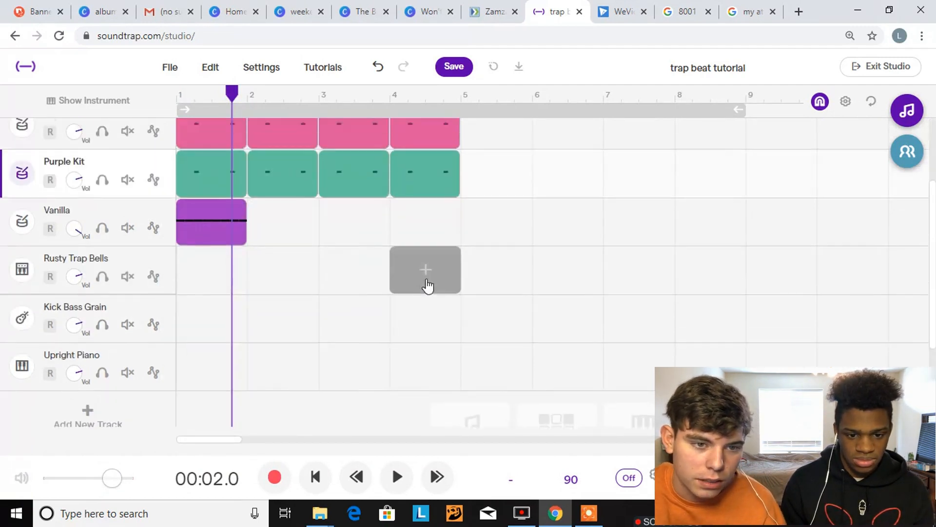
drag(376, 239, 203, 239)
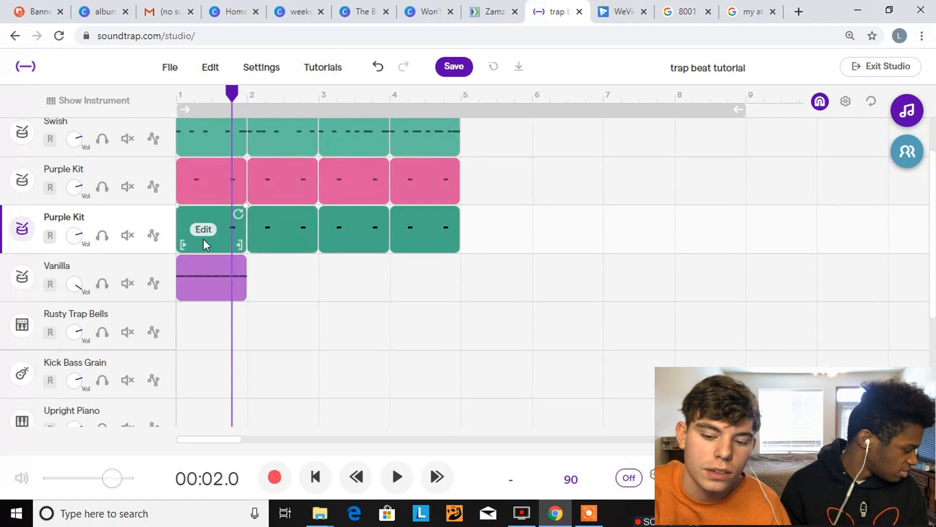
key(Delete)
Move the Hihat (Closed) hits in the copied Purple Kit track's bar 1 clip to steps 4 and 12 and play the pattern
click(203, 239)
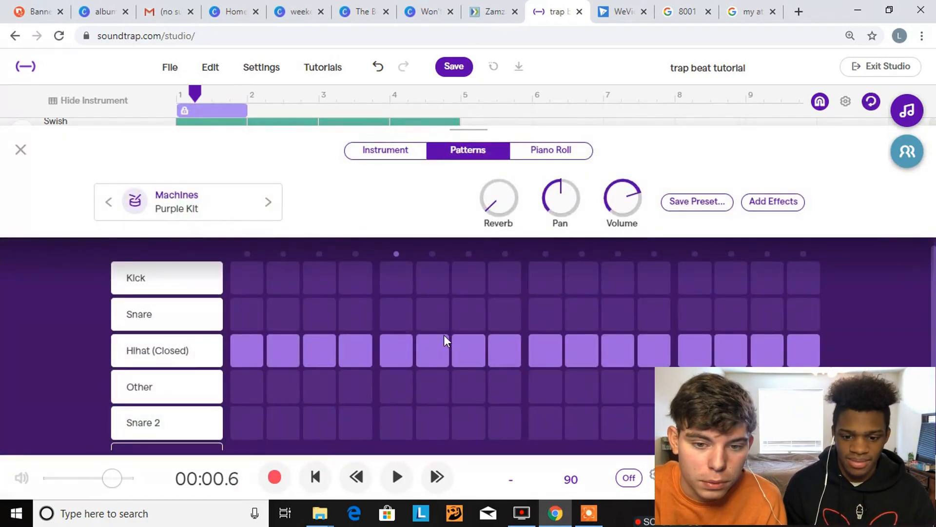
click(326, 347)
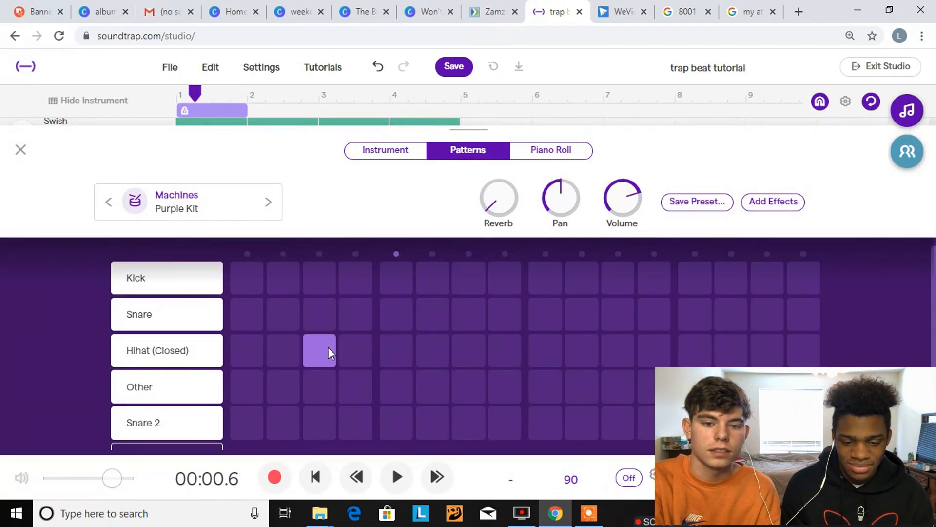
click(658, 347)
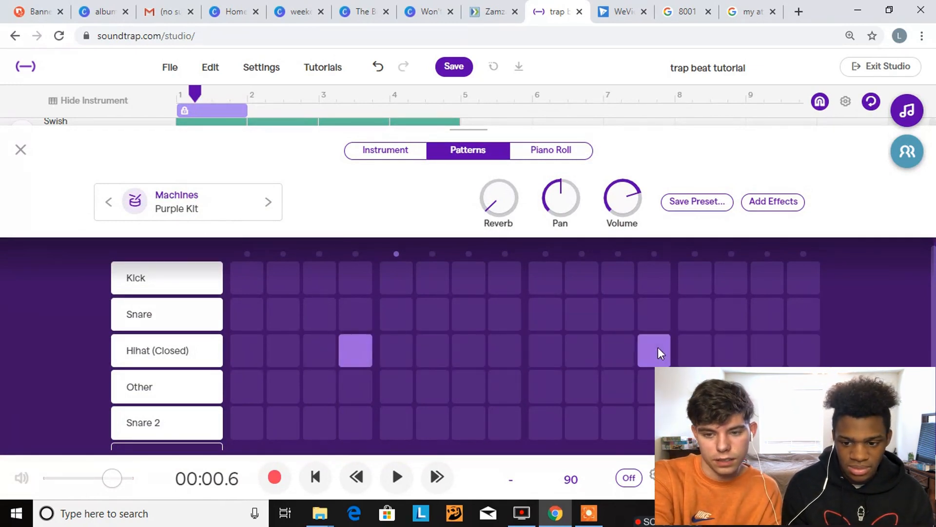
key(space)
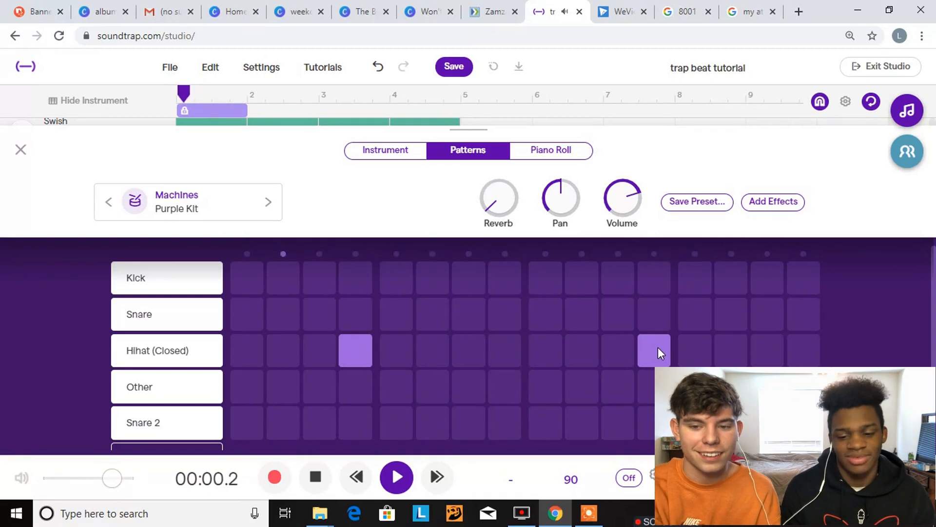
Shift the copied Purple Kit clip's two Hihat (Closed) hits to steps 3 and 11, listen to them and close the editor
click(347, 355)
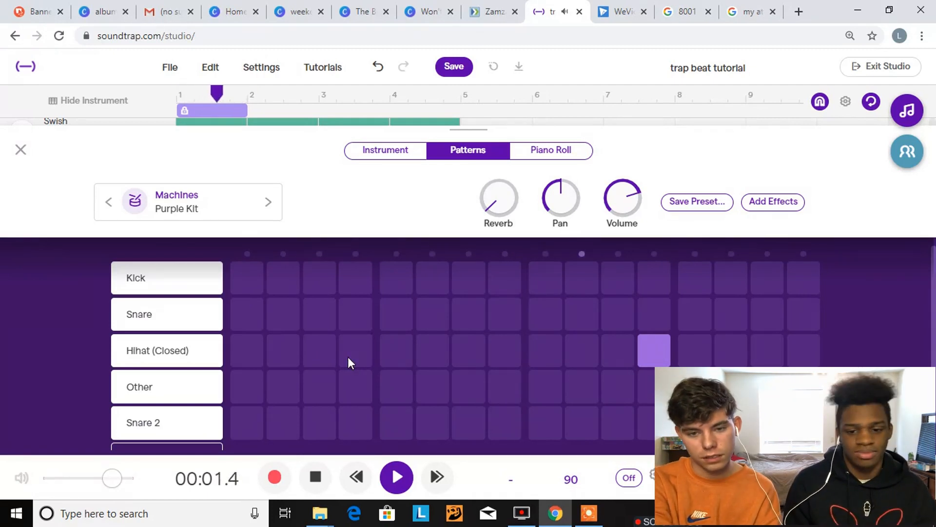
click(314, 354)
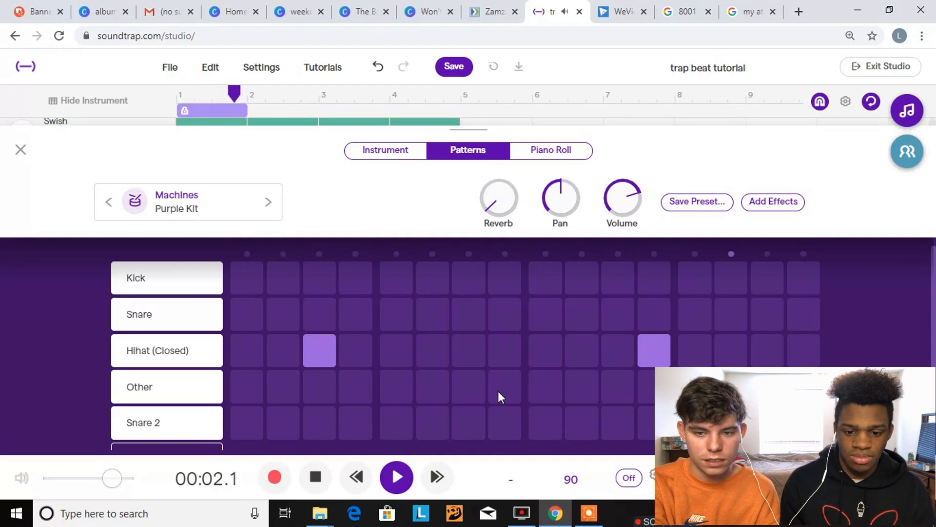
click(657, 348)
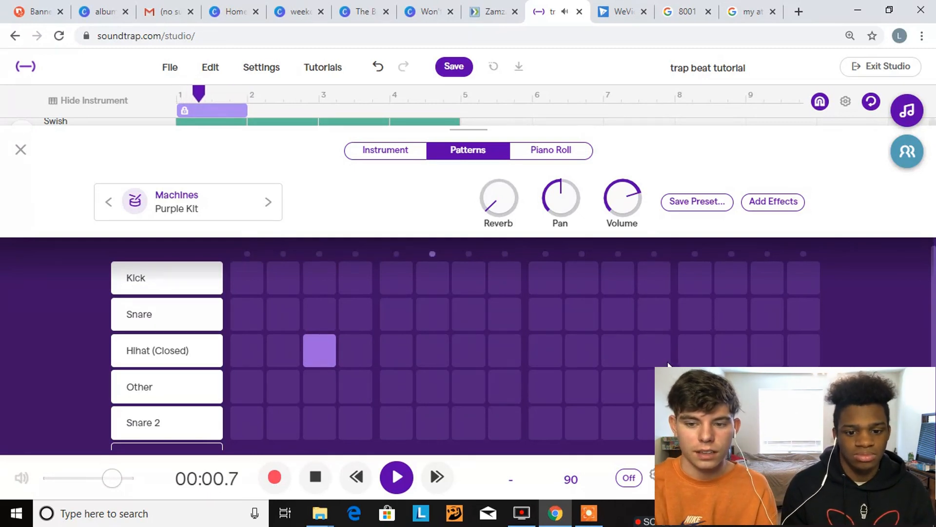
click(615, 356)
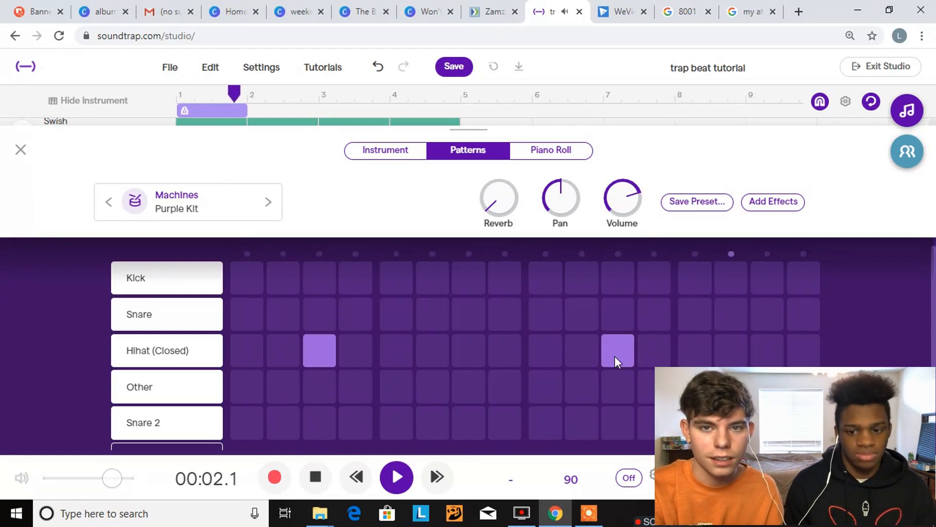
key(space)
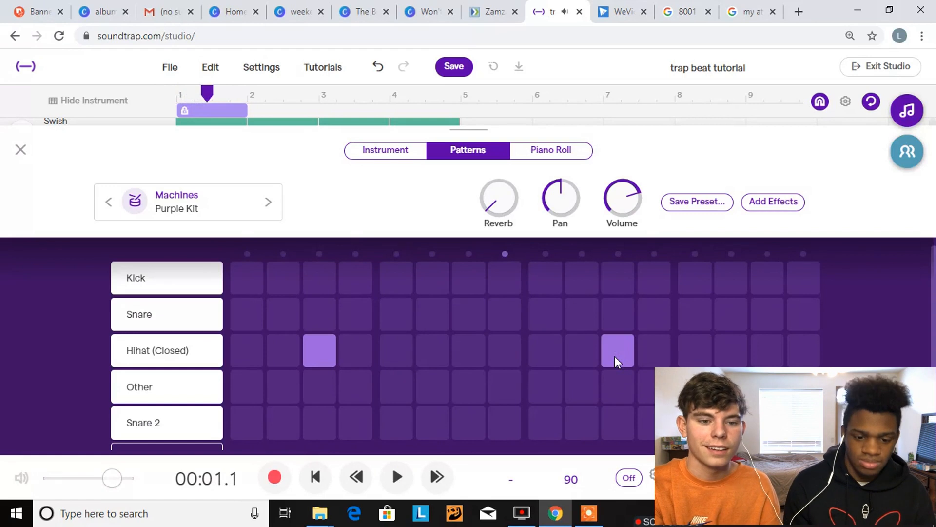
click(21, 150)
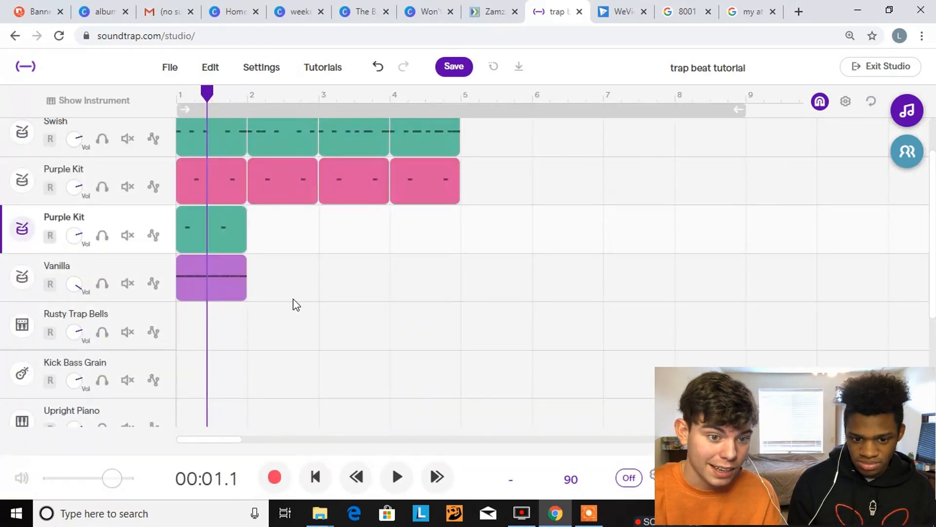
Mute the copied Purple Kit track, open the Vanilla clip in the piano roll and play its beginning
scroll(295, 304, up, 1)
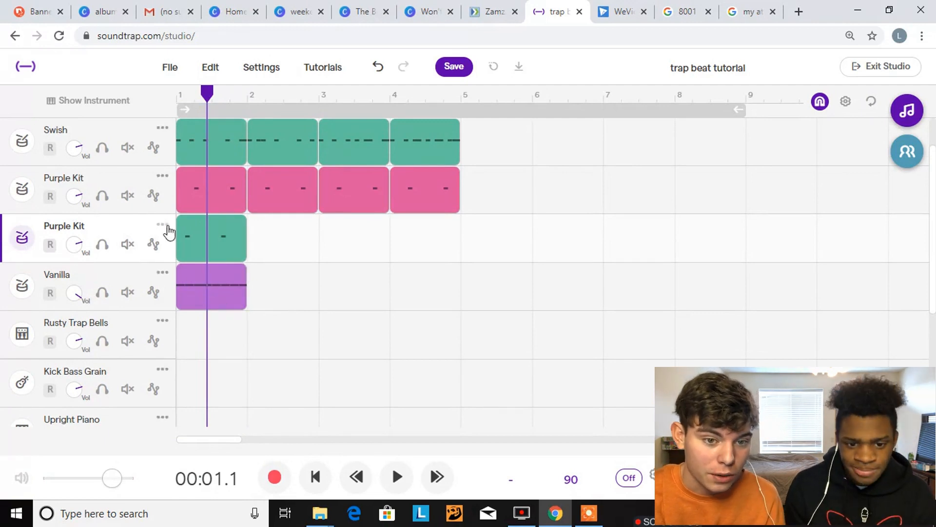
click(127, 244)
click(218, 291)
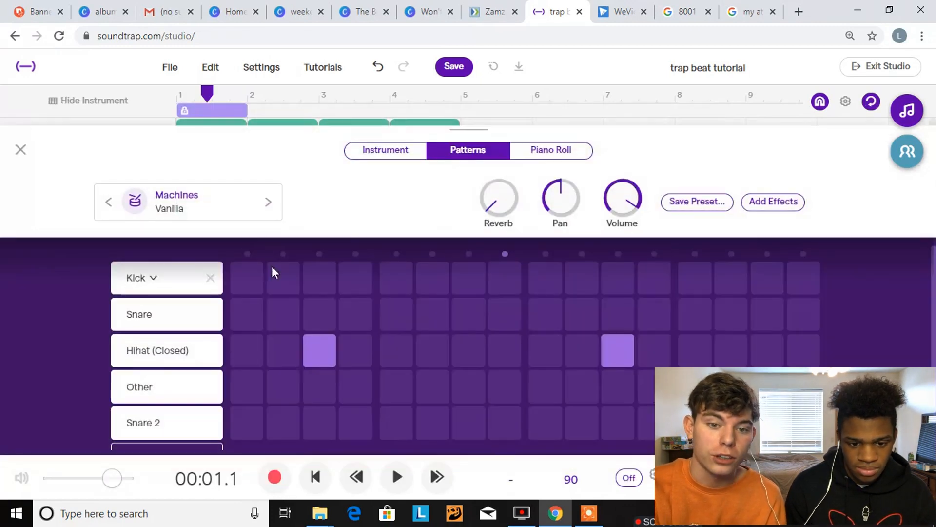
click(554, 152)
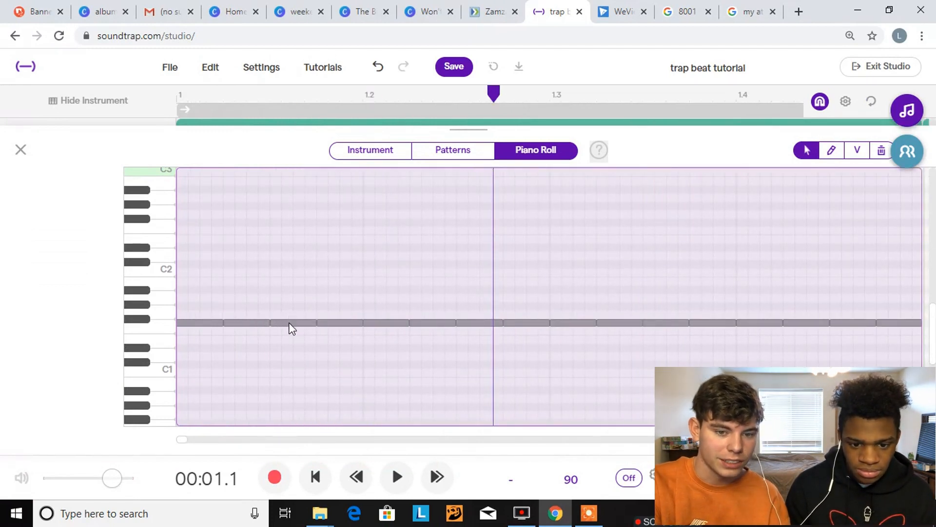
click(322, 473)
key(space)
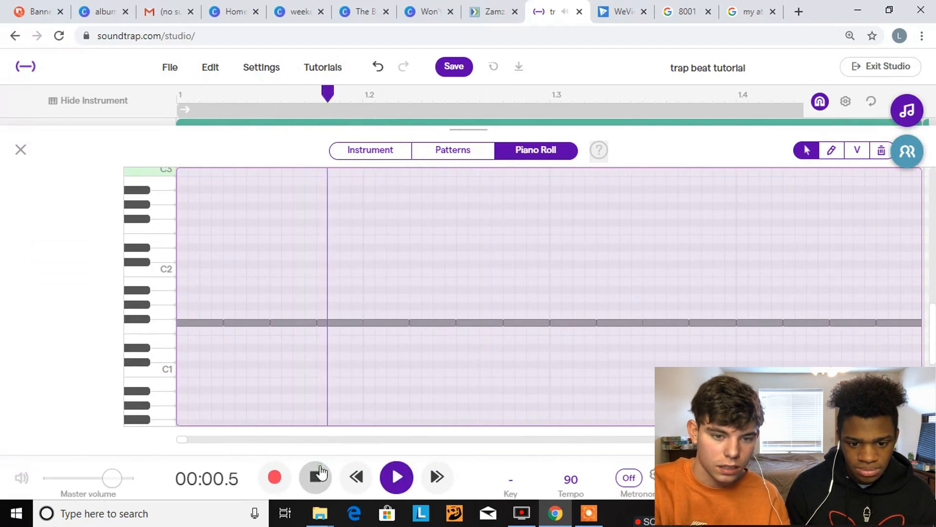
key(space)
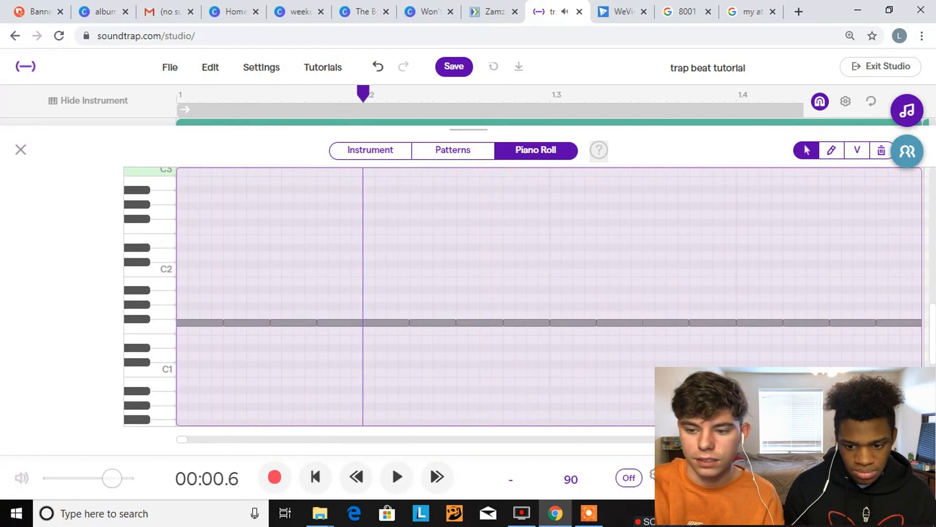
Shorten the third hi-hat note in the Vanilla piano roll to about a quarter of its length
click(883, 440)
click(884, 439)
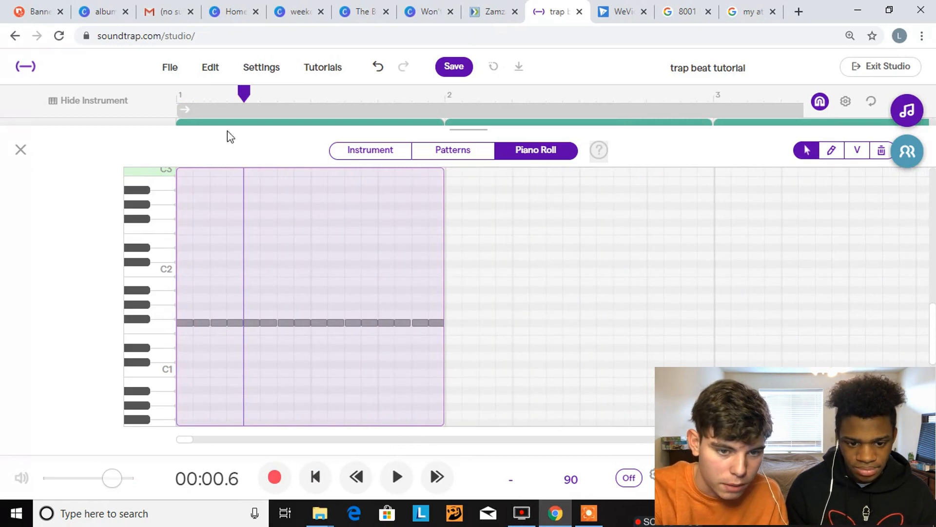
click(223, 101)
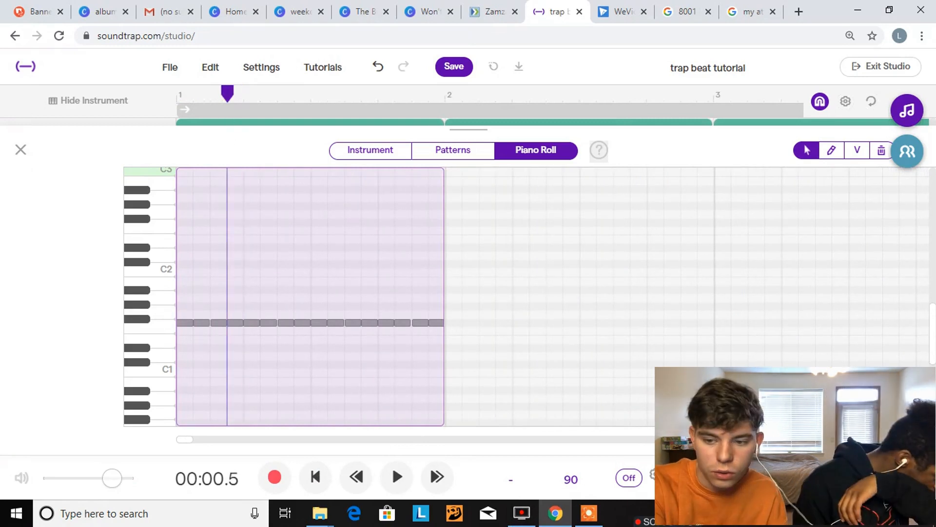
click(908, 440)
click(908, 440)
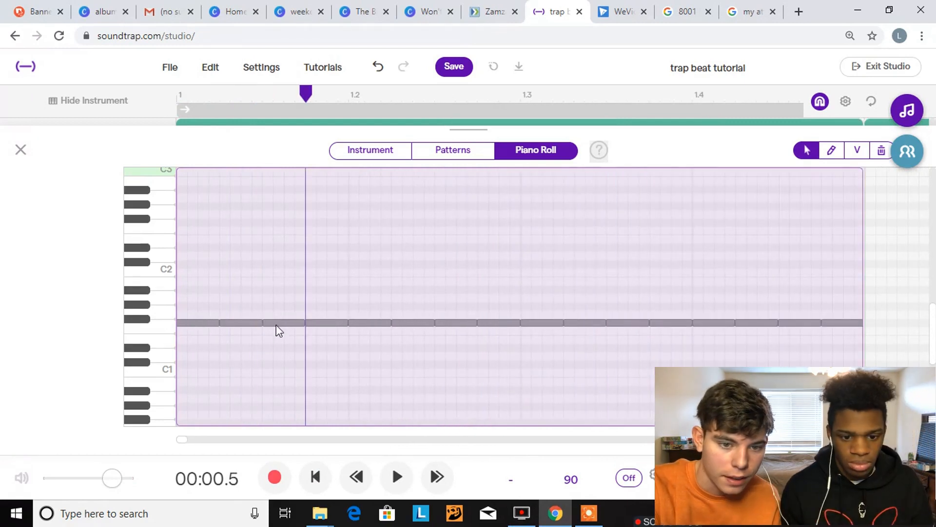
drag(301, 321, 275, 325)
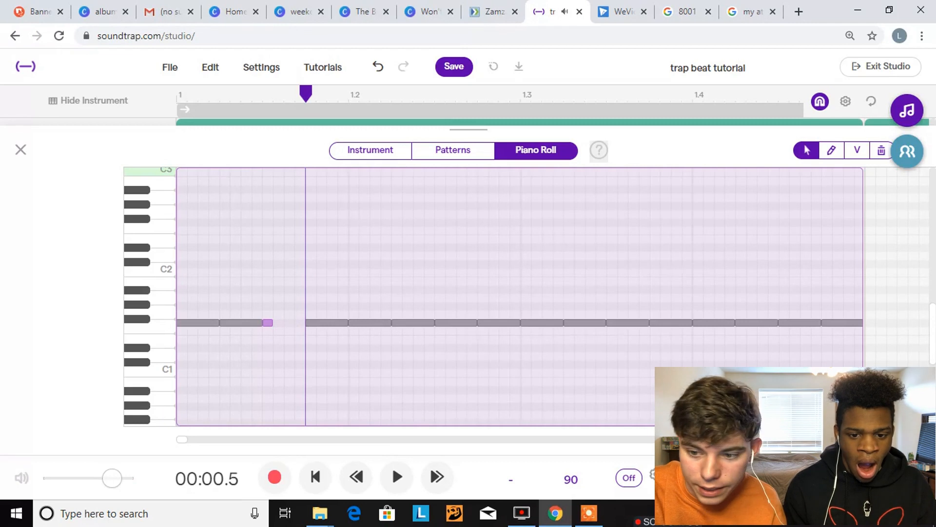
Paste three copies of the shortened hi-hat note to fill the gap before the fourth note, and return to the track view
click(908, 440)
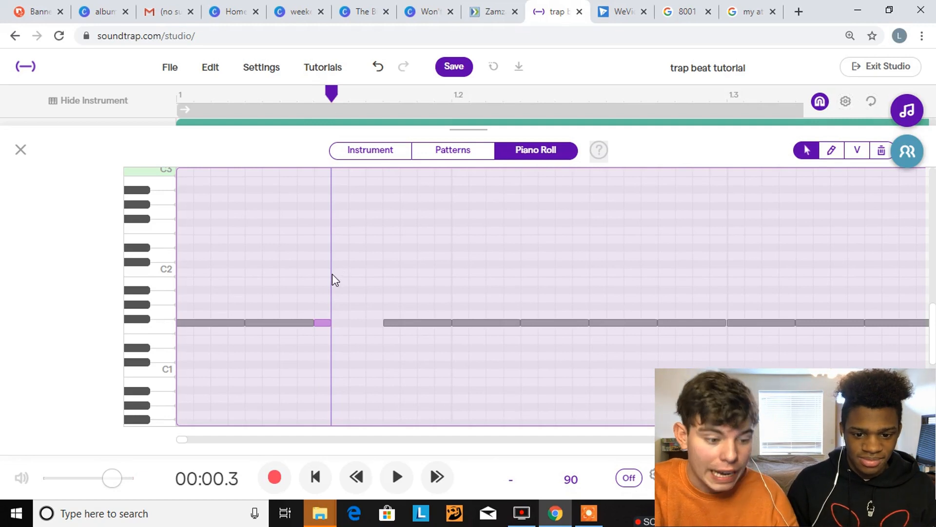
key(ctrl+v)
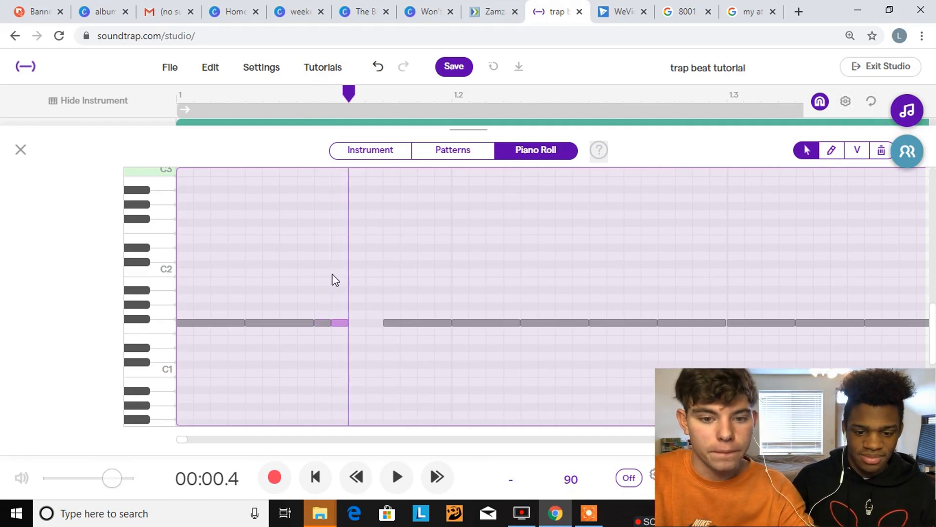
key(ctrl+v)
key(ctrl+v)
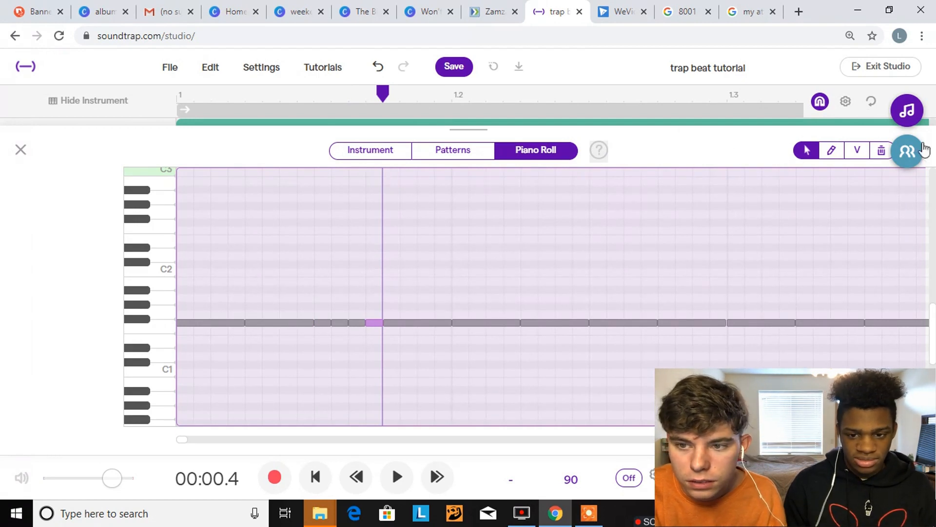
click(22, 150)
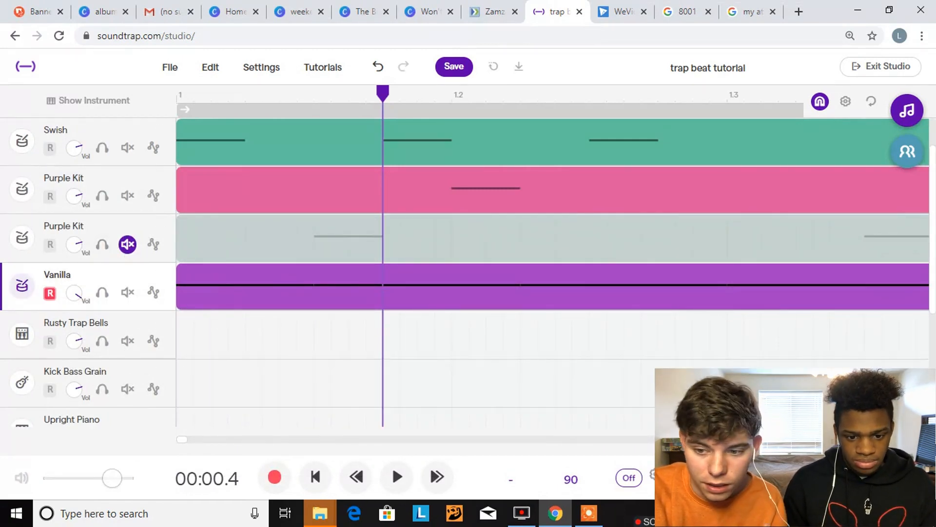
Play the drum arrangement twice from the start to hear the Vanilla hi-hat roll in bar 1
click(894, 439)
click(893, 439)
click(894, 440)
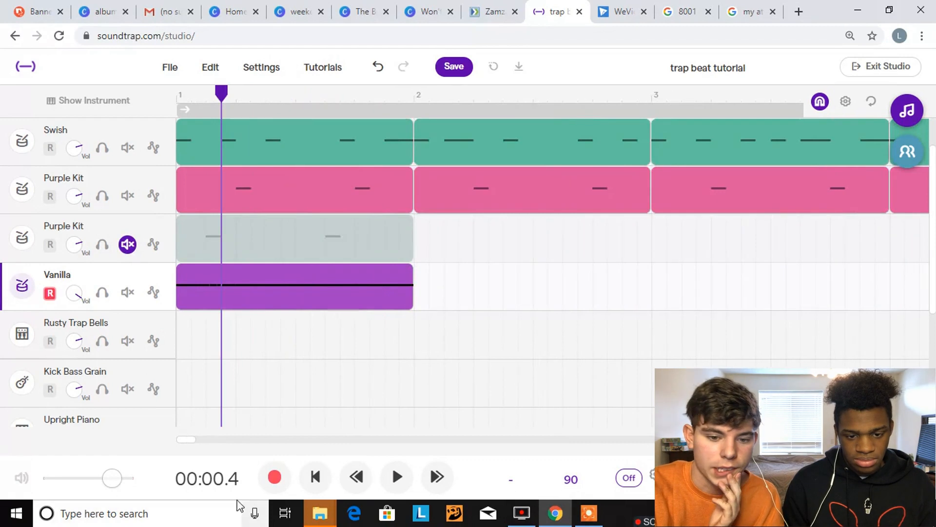
click(316, 482)
key(space)
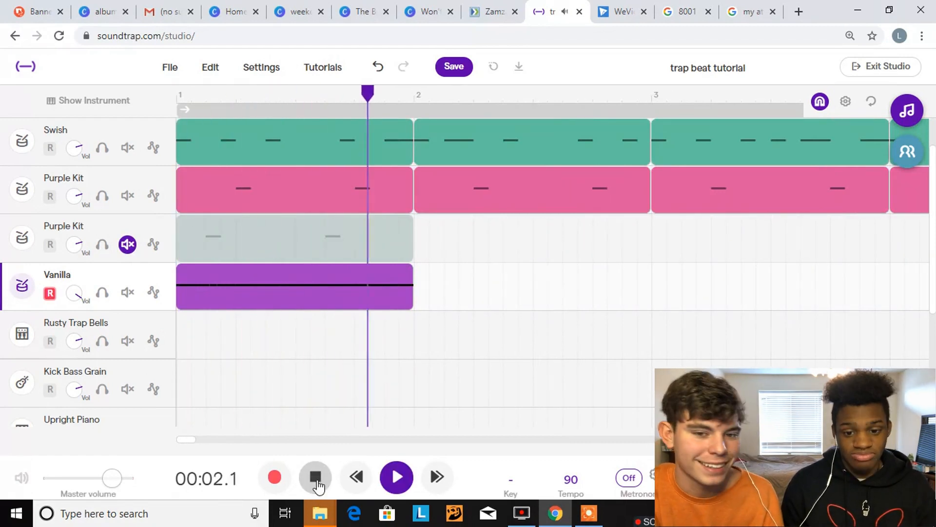
click(317, 484)
click(315, 476)
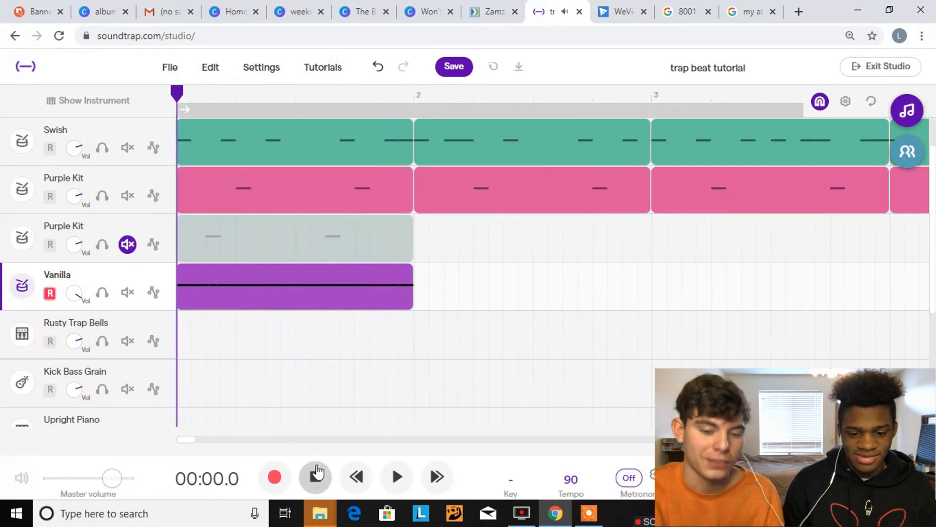
key(space)
click(317, 473)
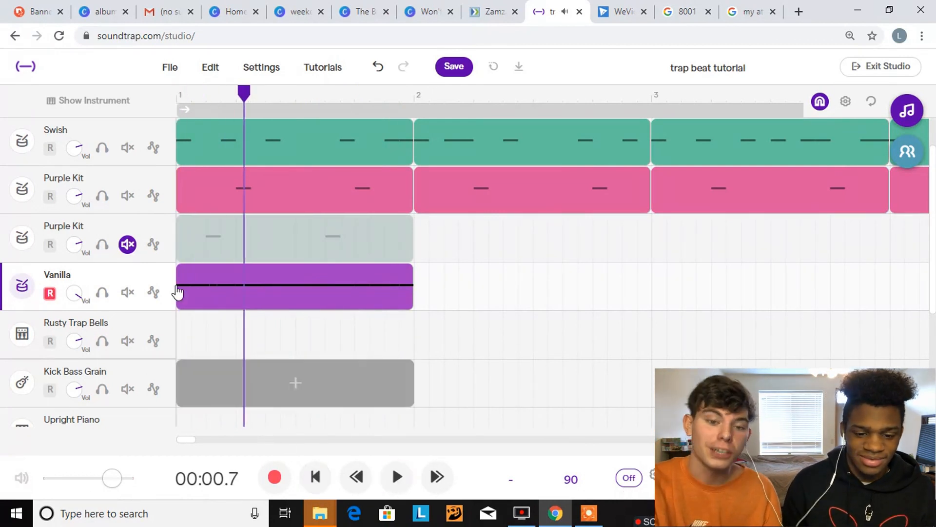
Open the Vanilla clip in the piano roll and shorten the third hi-hat note of beat 1.3 to about a quarter of its length
double_click(269, 285)
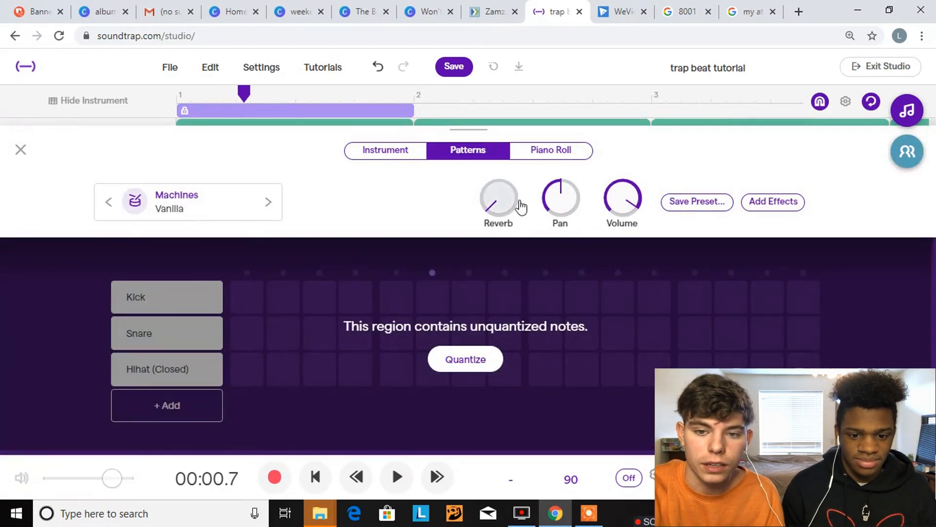
click(532, 155)
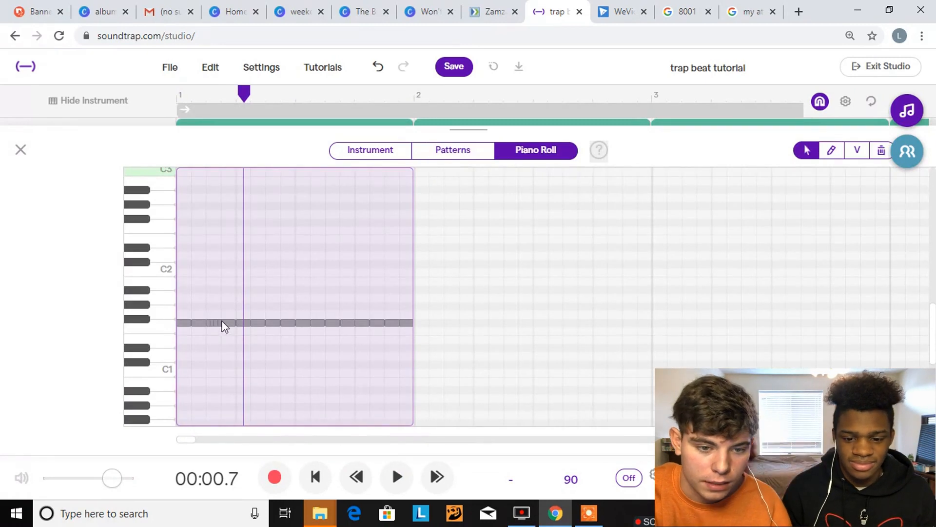
drag(842, 440, 865, 440)
click(800, 322)
drag(814, 323, 775, 322)
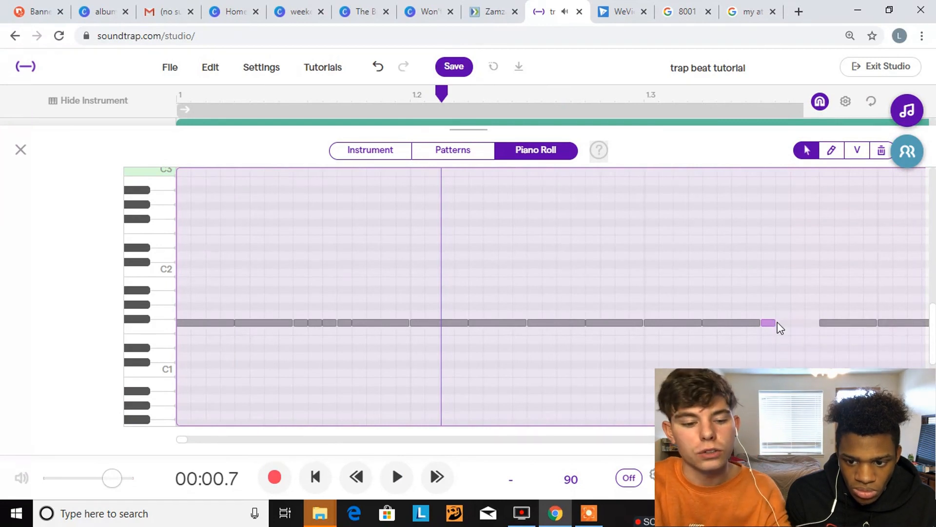
Paste three copies of the shortened beat 1.3 note to fill the gap before the next hi-hat note
click(778, 107)
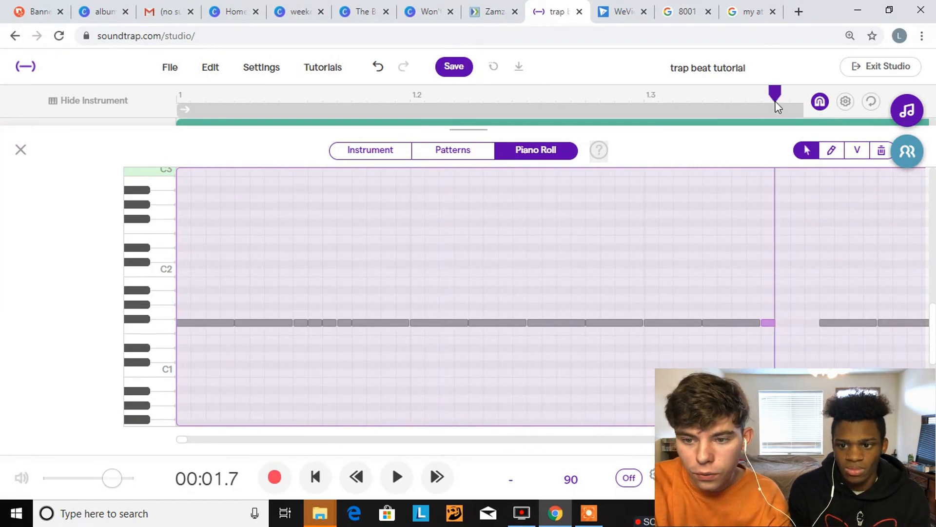
key(ctrl+v)
key(ctrl+v)
key(ctrl+v)
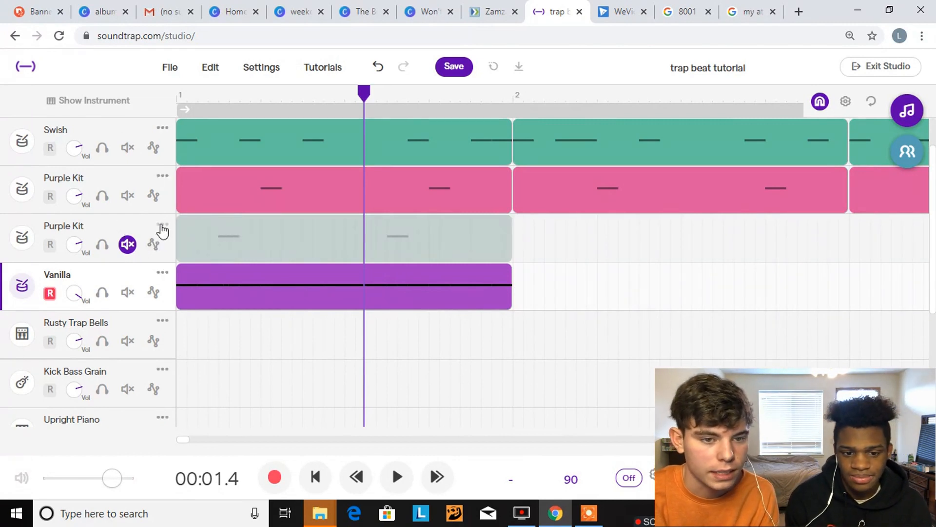
Delete the muted duplicate Purple Kit track and loop the Vanilla clip through the end of bar 4
click(165, 225)
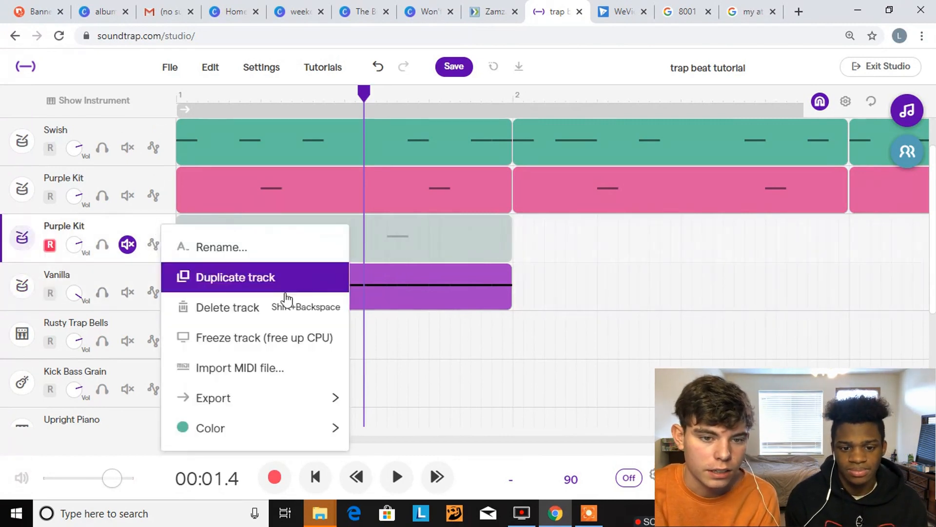
click(261, 316)
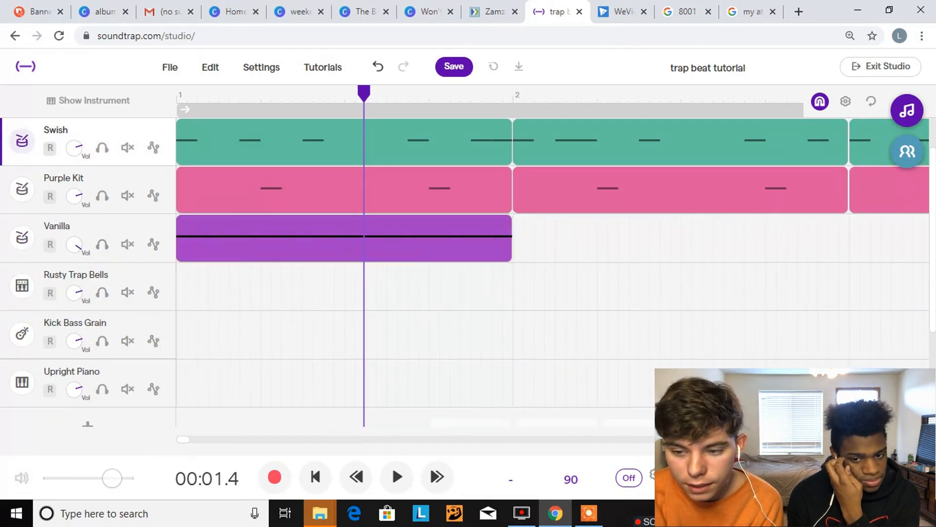
click(846, 438)
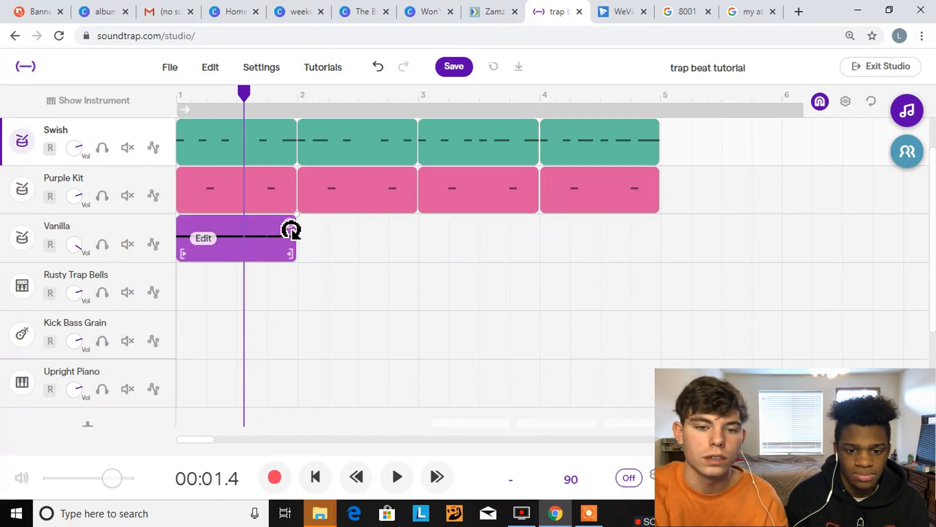
drag(292, 232, 619, 250)
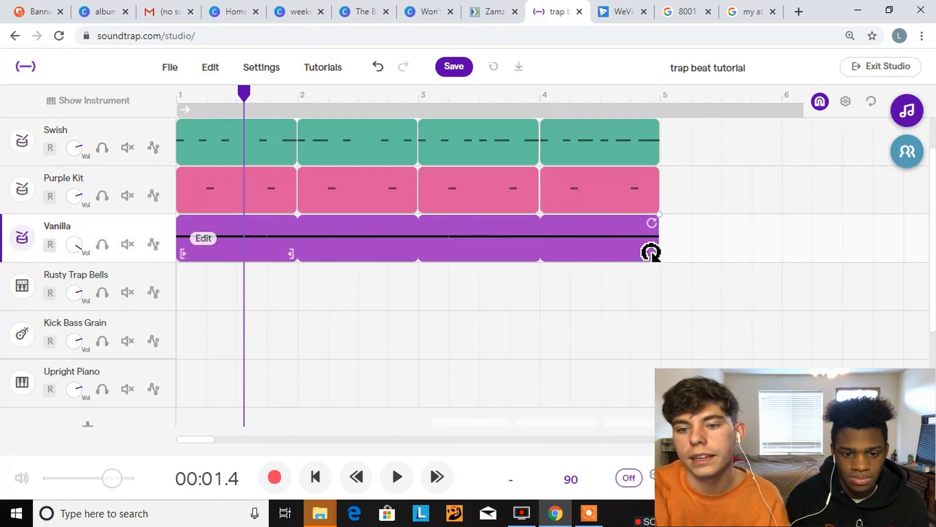
Play the four-bar drum arrangement from the start and add a snare hit on step 16 of the Purple Kit clip in bar 4
click(316, 476)
click(396, 477)
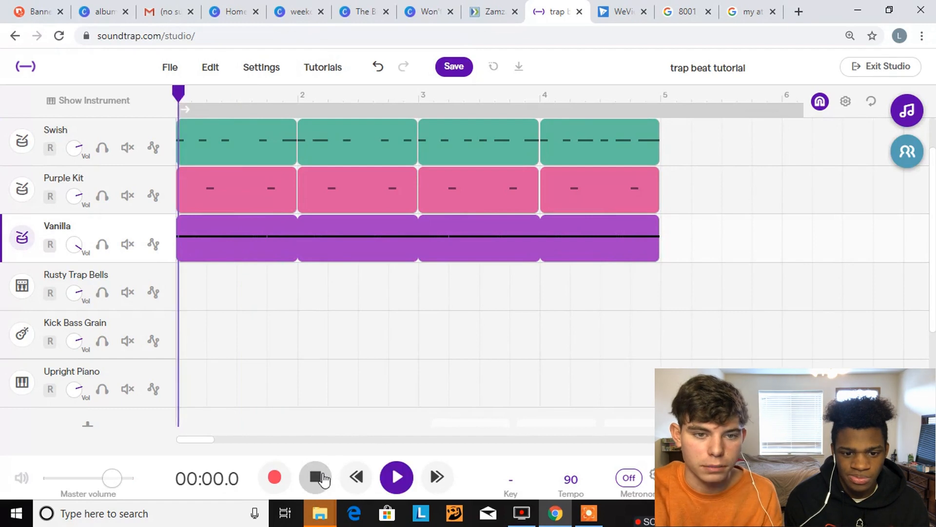
scroll(382, 390, up, 1)
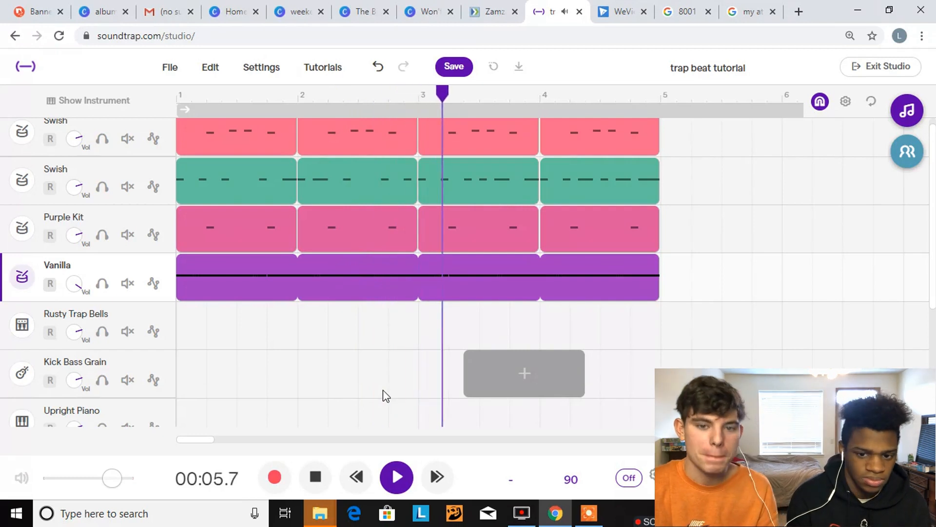
scroll(723, 342, up, 1)
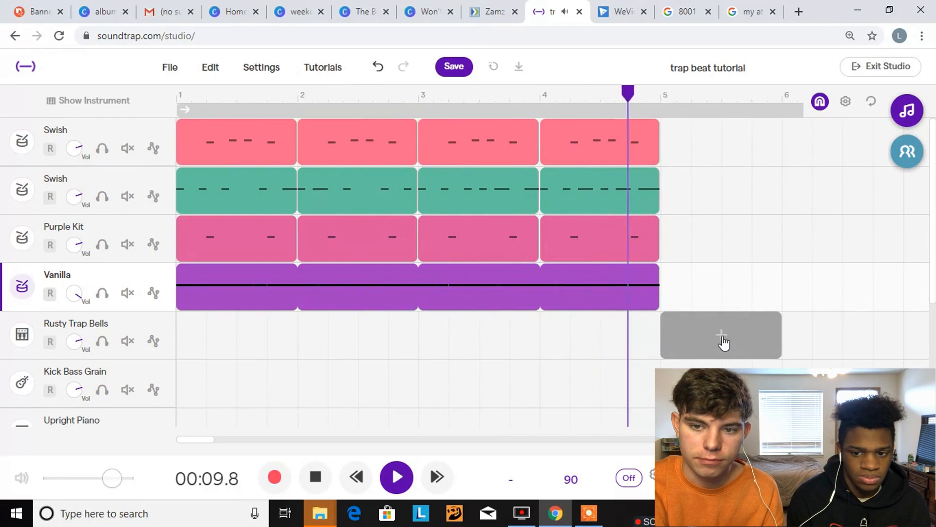
key(space)
click(559, 237)
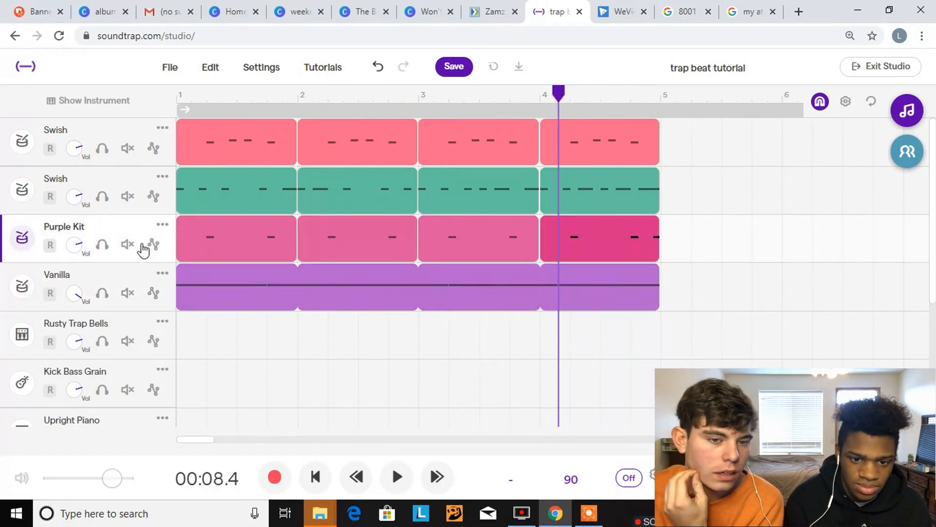
Duplicate the green Swish track and delete all clips from the copy
click(161, 178)
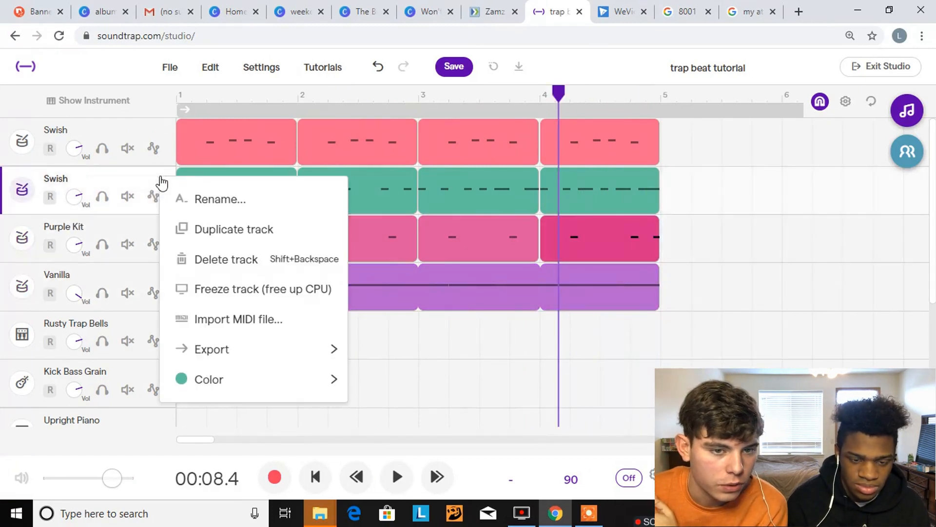
click(248, 240)
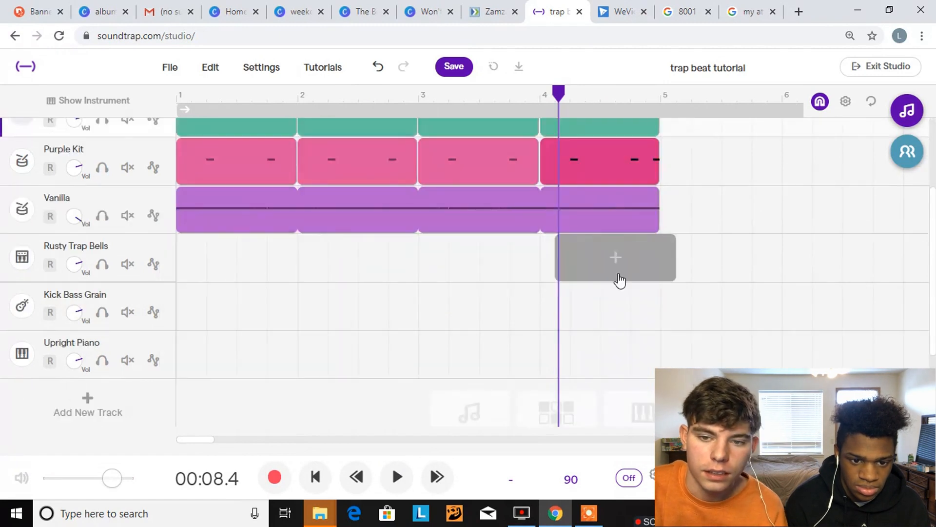
drag(685, 227, 98, 208)
key(Delete)
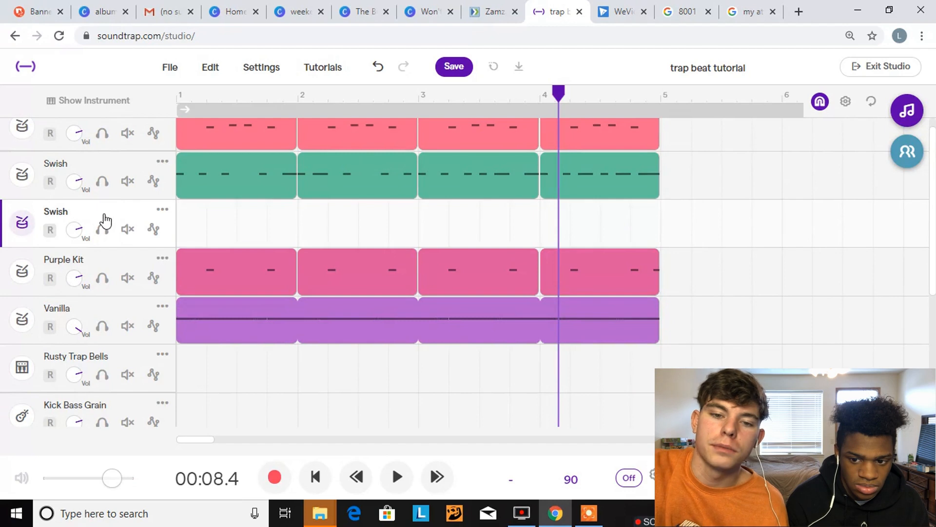
Create a pattern clip in bar 1 of the empty Swish copy and try closed hi-hats on steps 3, 4, 11 and 12 during playback
click(207, 237)
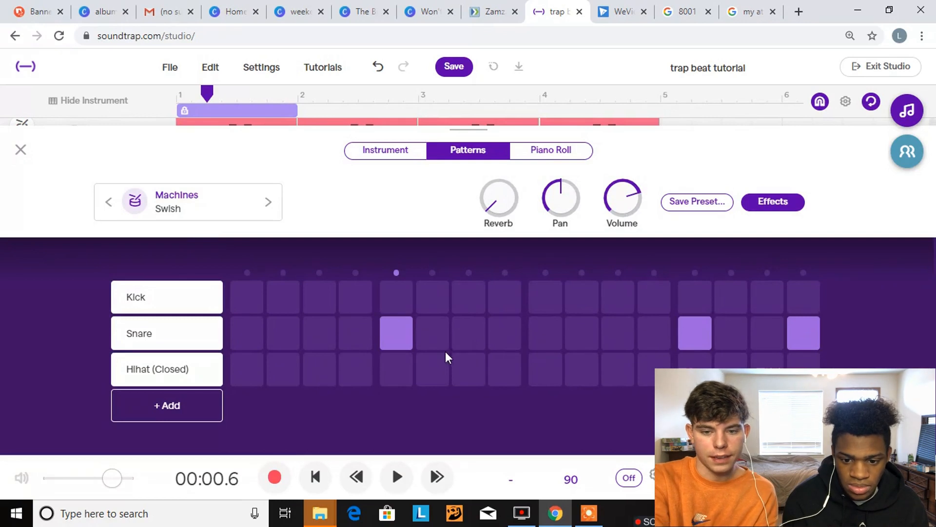
click(351, 364)
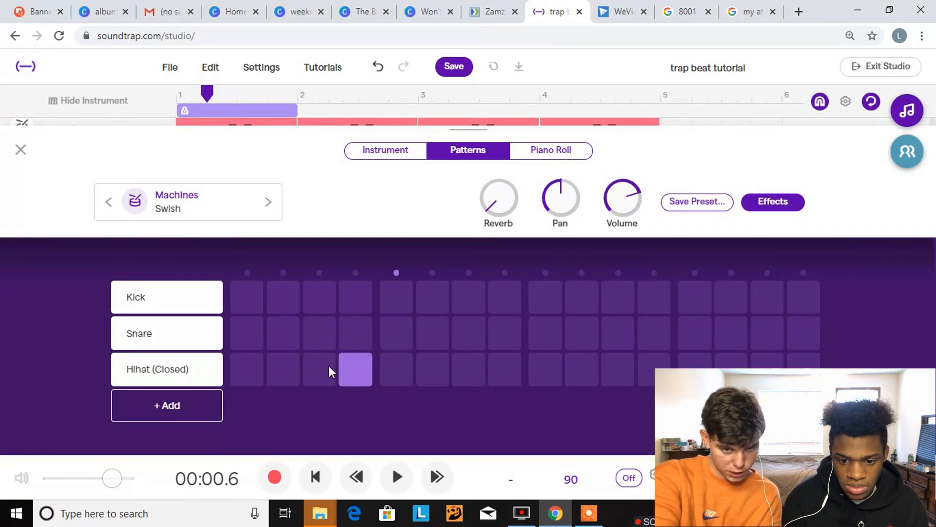
click(632, 368)
key(space)
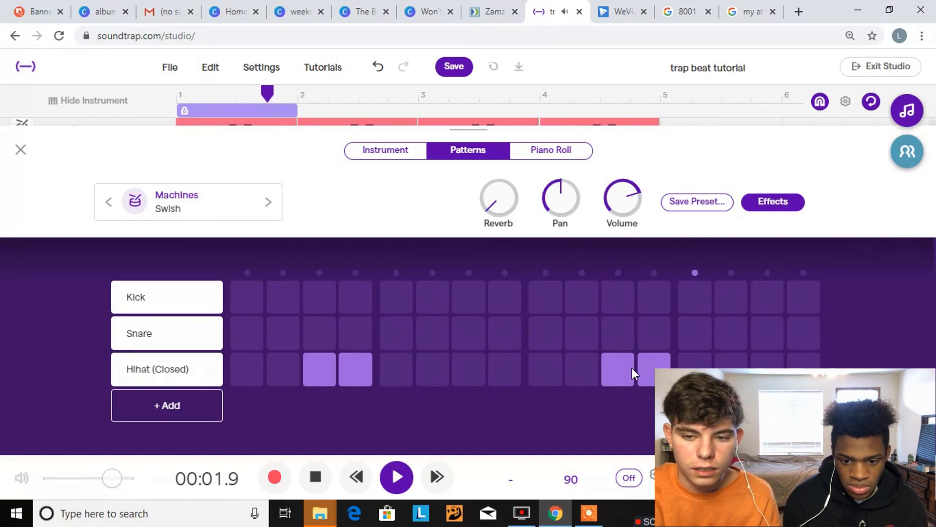
Clear the closed hi-hats from steps 3, 4, 11 and 12 and add hits on steps 6 and 7
click(629, 369)
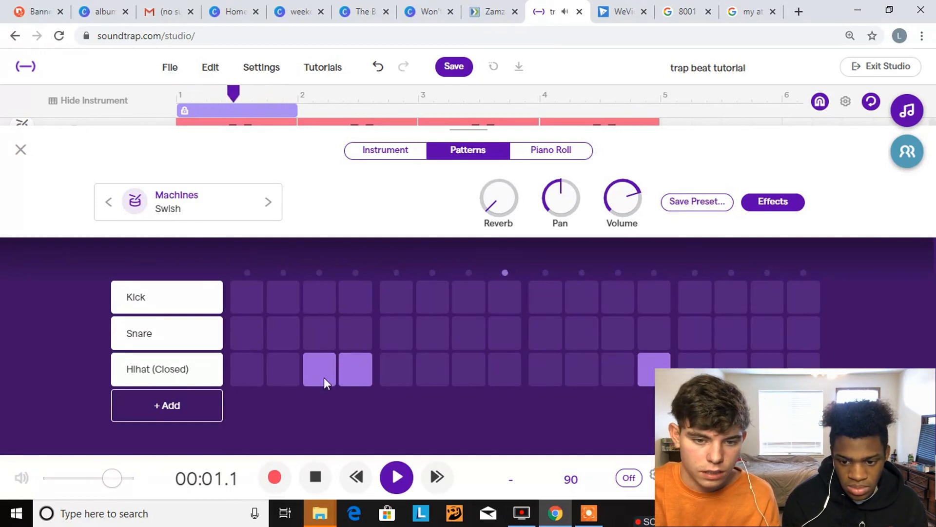
click(350, 373)
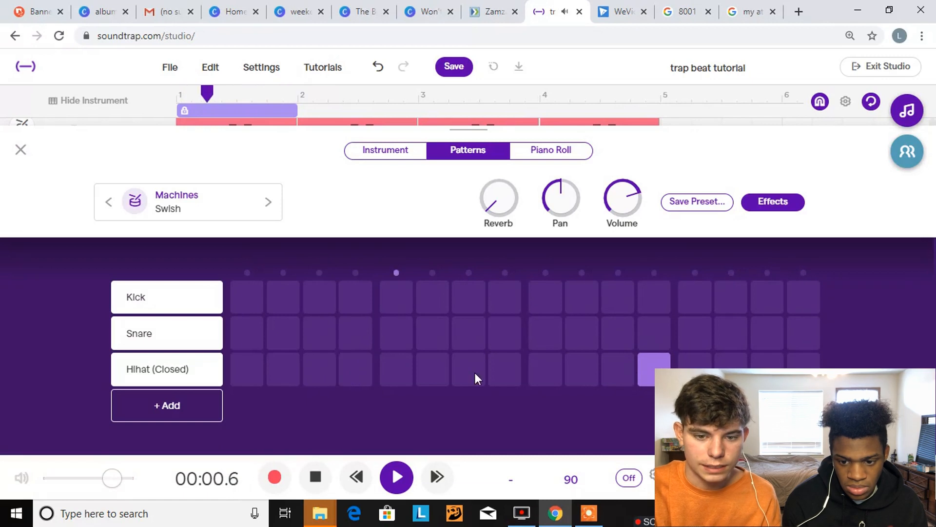
click(440, 367)
click(648, 365)
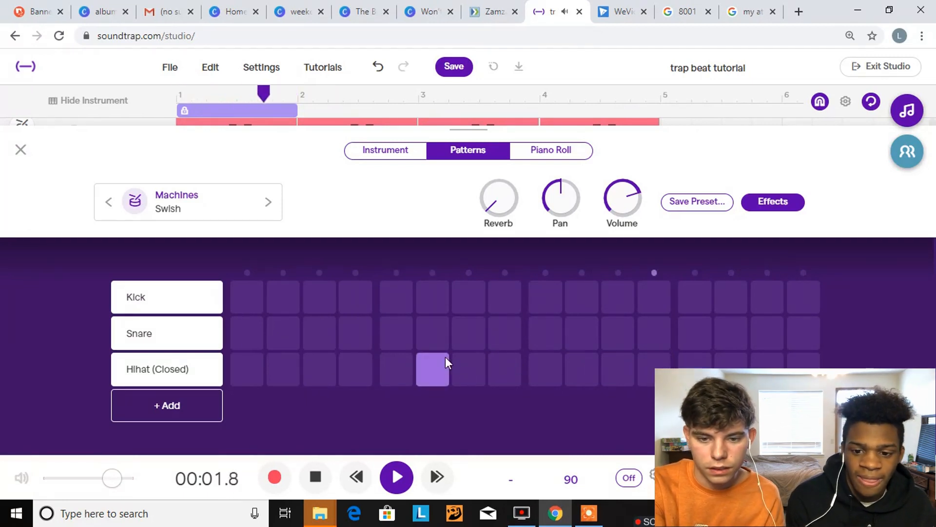
click(468, 367)
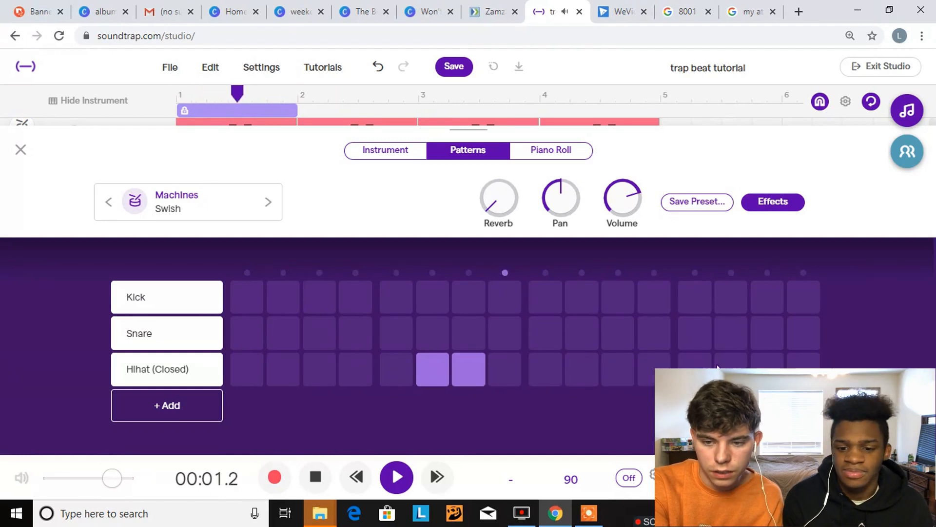
Try an extra closed hi-hat on step 10 and on step 11 during playback, removing each one
click(584, 370)
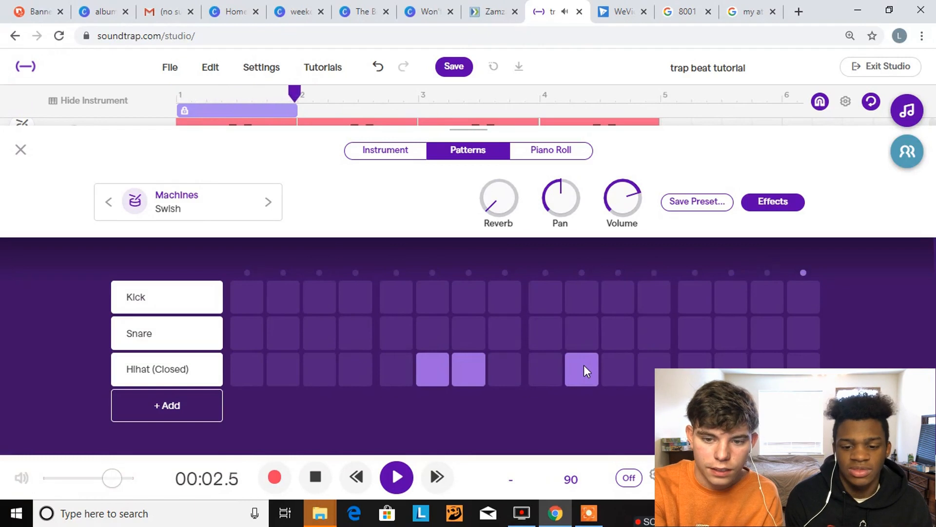
click(584, 367)
click(605, 374)
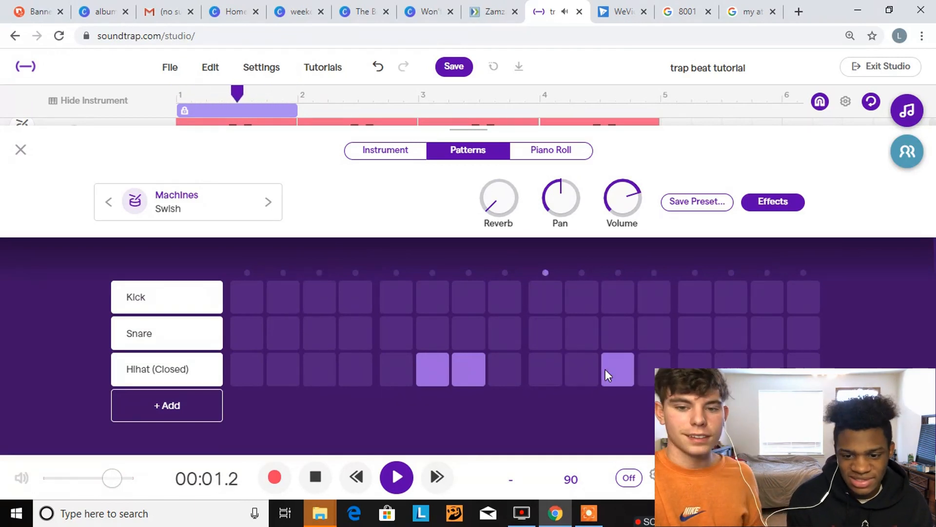
key(space)
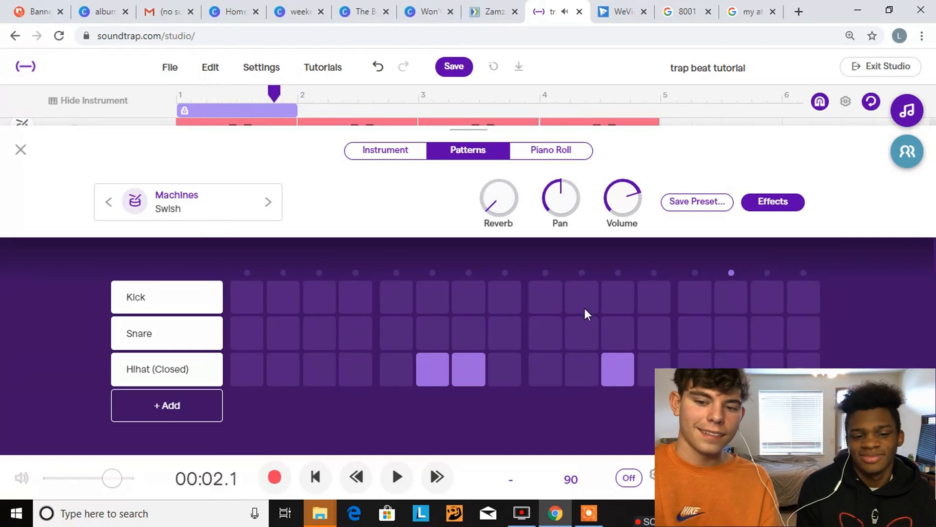
click(614, 376)
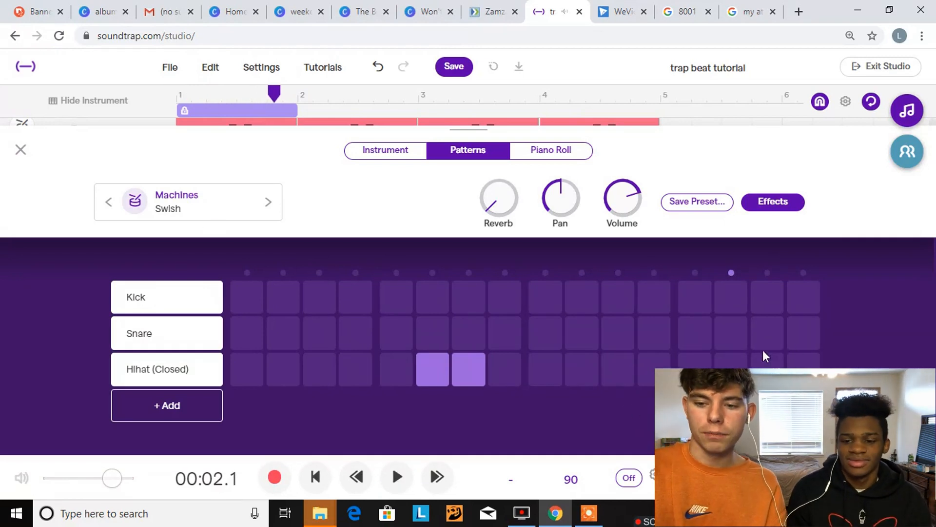
Add a closed hi-hat hit on step 14 and play the pattern to hear it
click(736, 361)
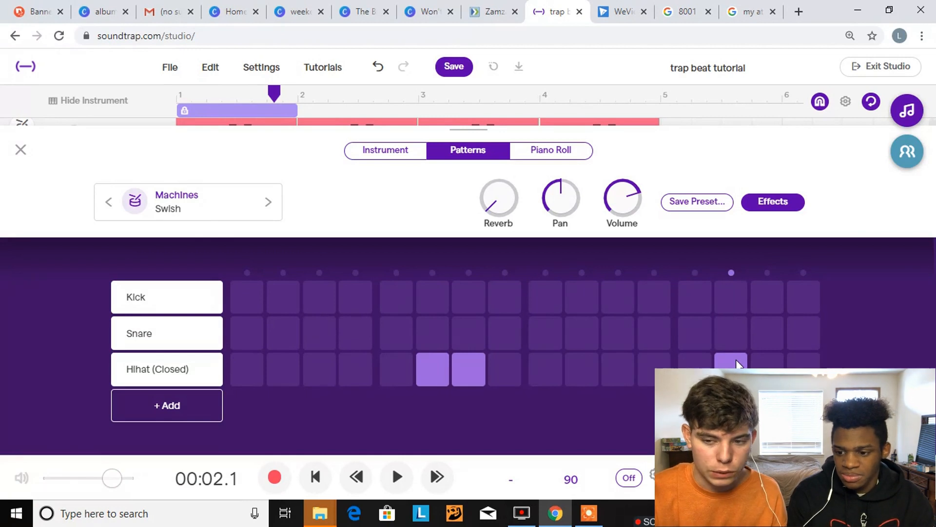
key(space)
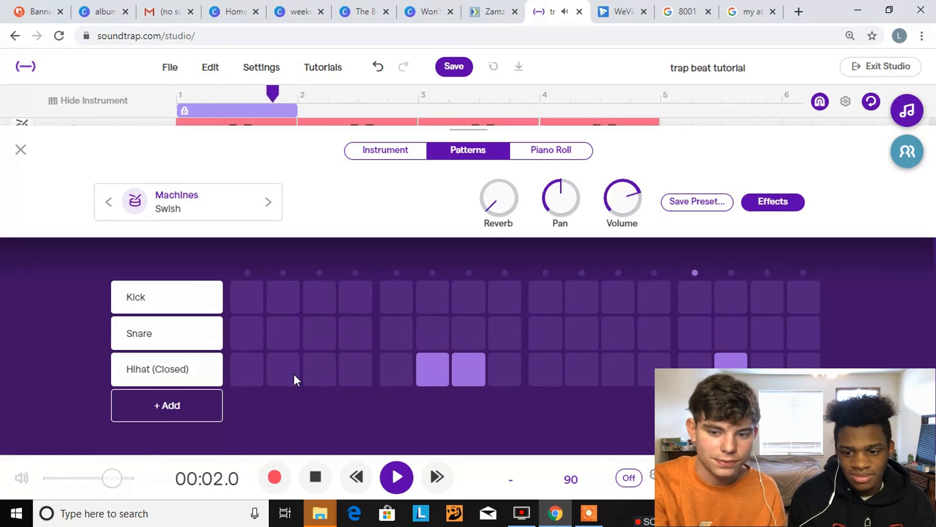
key(space)
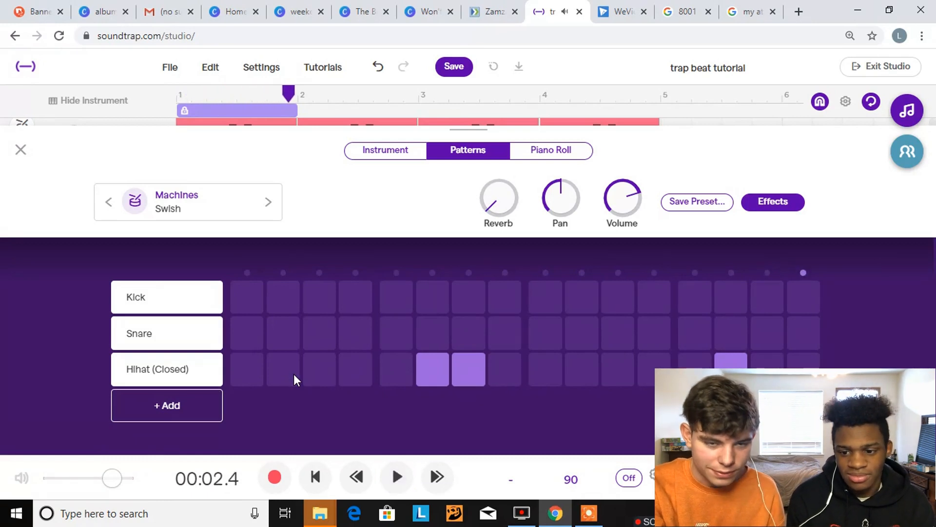
Close the pattern editor, duplicate the Vanilla track and delete the clips from the copy
click(23, 152)
drag(292, 209, 655, 197)
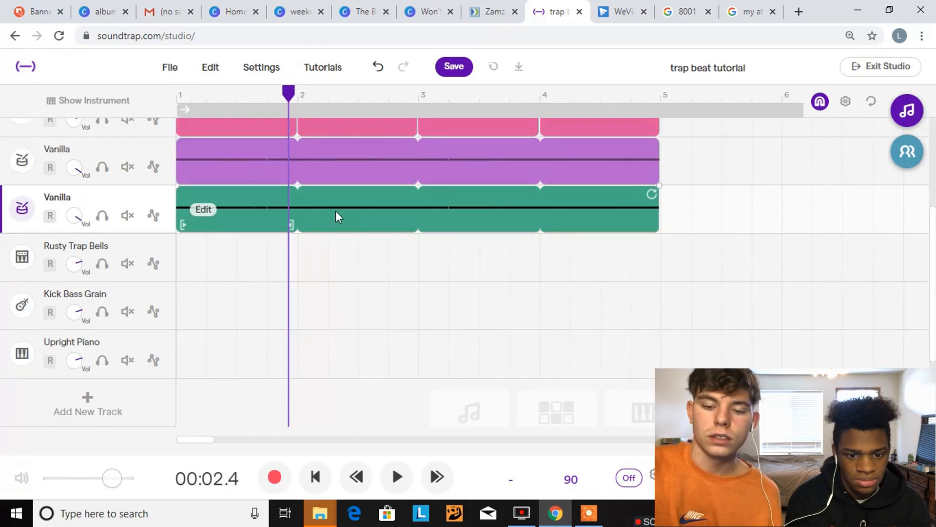
key(Delete)
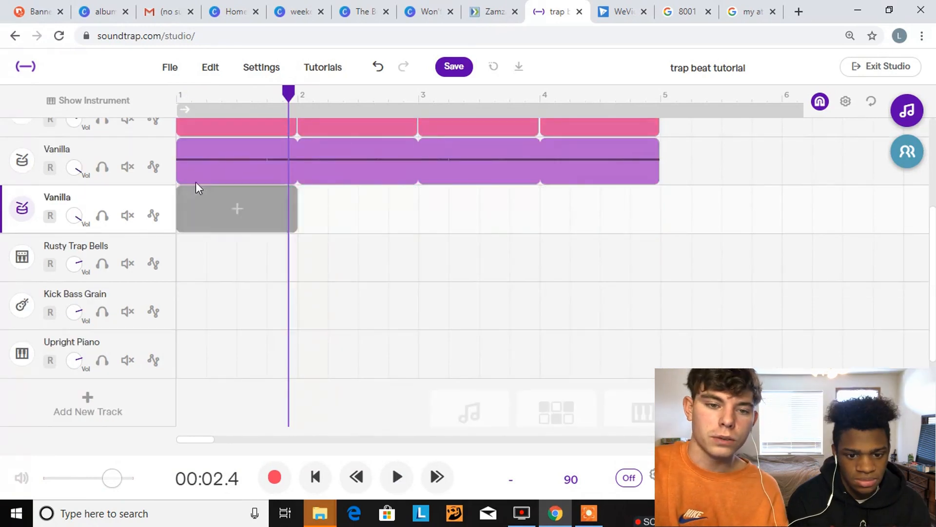
Create a clip in bar 1 of the empty Vanilla copy, move its piano roll note down to C#1 and switch to the pattern view
click(209, 227)
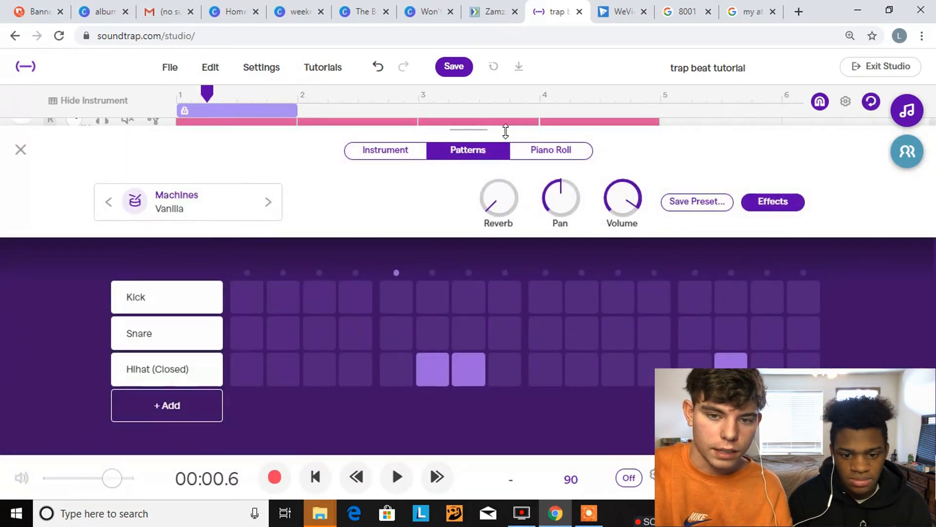
click(534, 152)
click(217, 268)
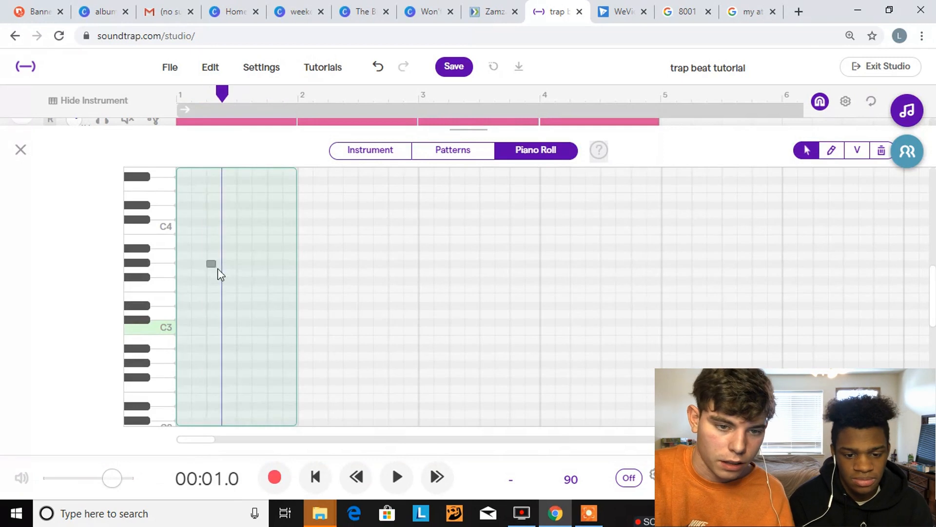
drag(212, 263, 199, 396)
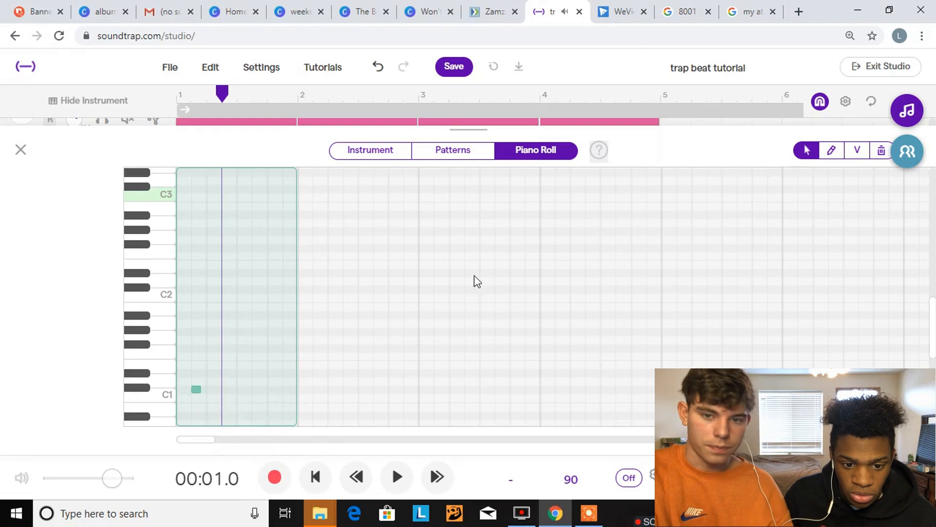
click(452, 152)
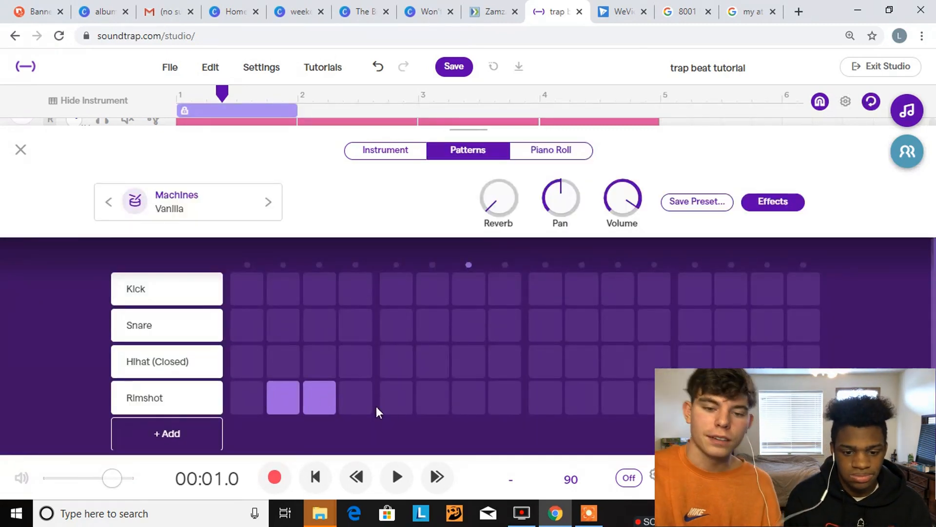
Program rimshot hits on steps 2, 10 and 14 during playback, removing the trial hits on steps 3, 5 and 6
key(space)
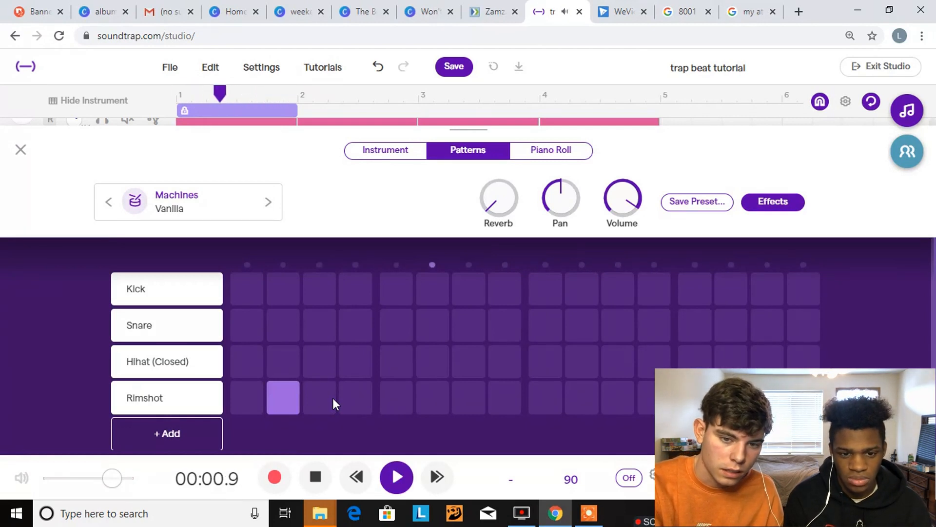
click(402, 389)
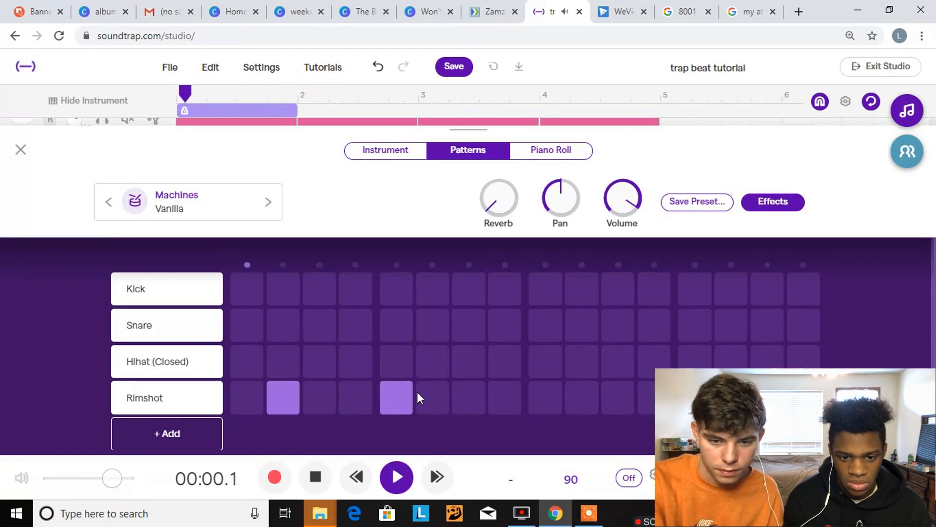
click(406, 391)
click(425, 393)
click(573, 398)
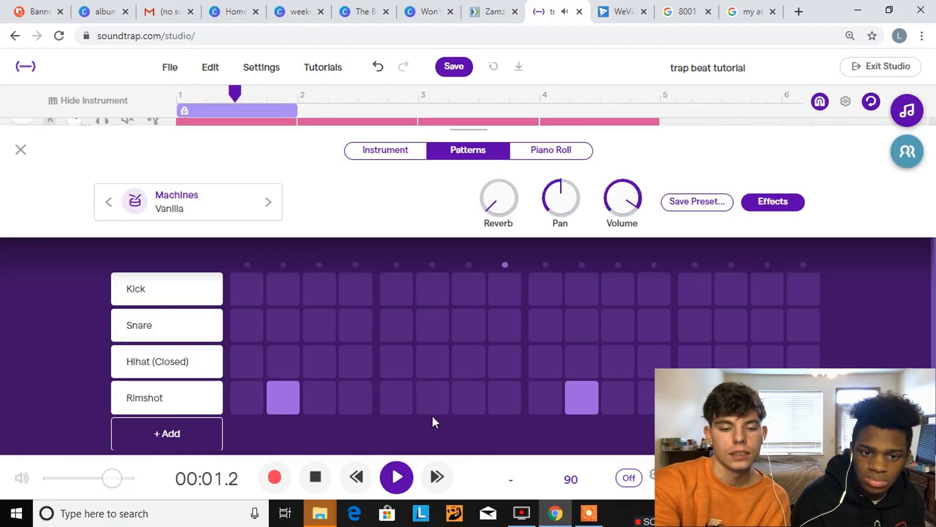
click(444, 402)
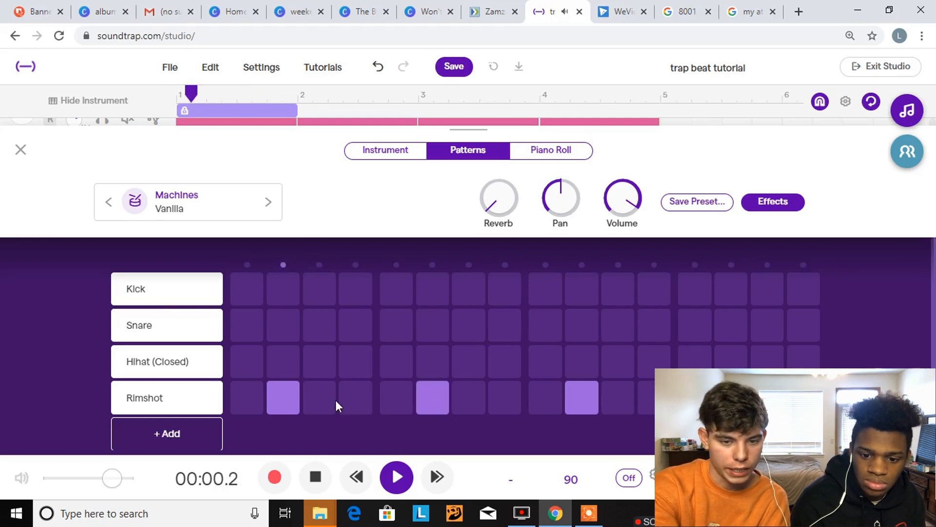
click(419, 399)
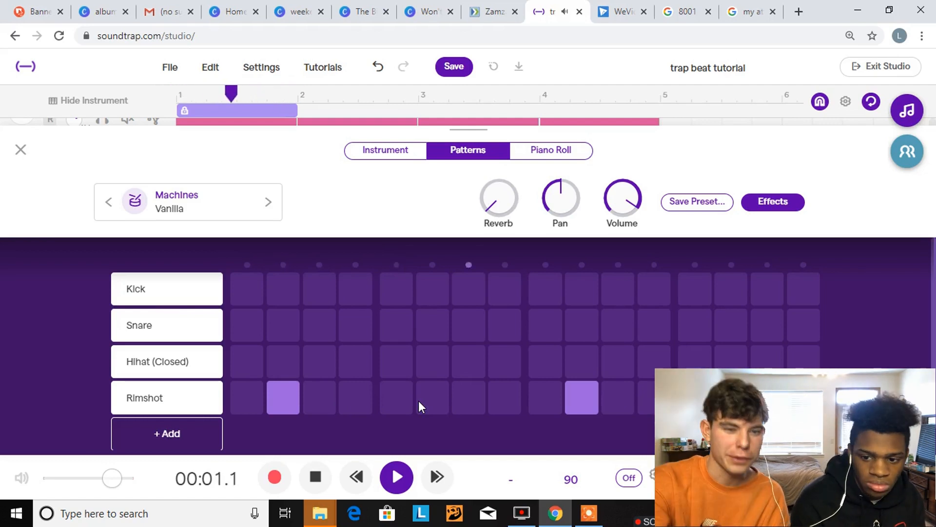
Stop playback, close the pattern editor and loop the rimshot clip through the end of bar 4
key(space)
click(20, 149)
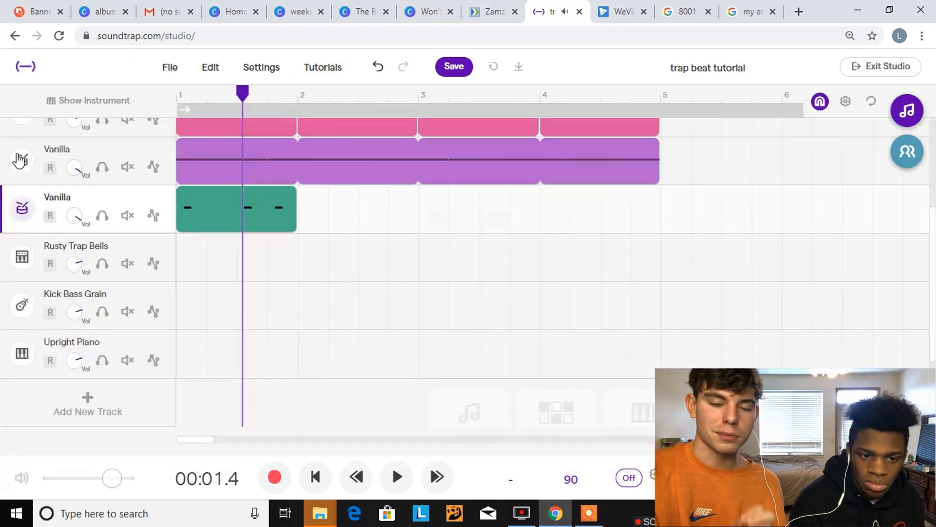
drag(309, 199, 658, 184)
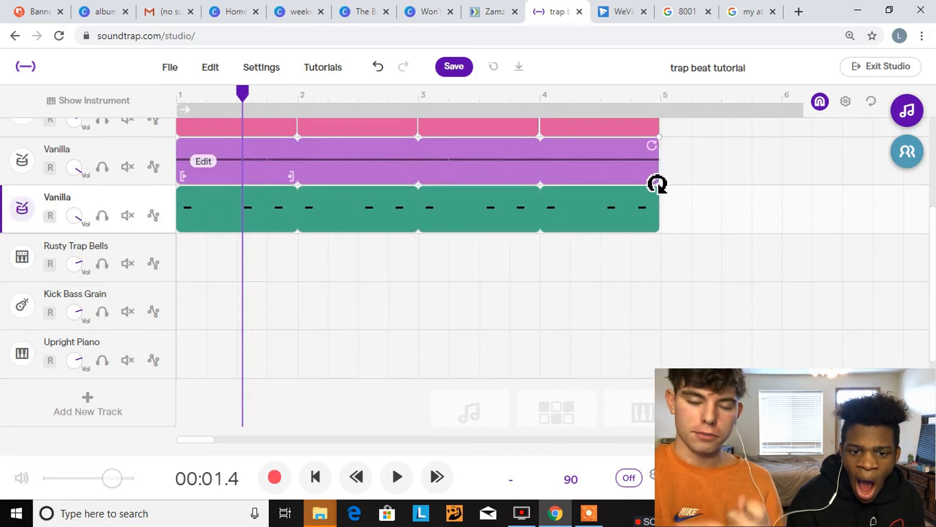
Play the arrangement from the start, shorten the loop region to bars 1 to 4, turn looping on and stop playback
scroll(652, 213, up, 3)
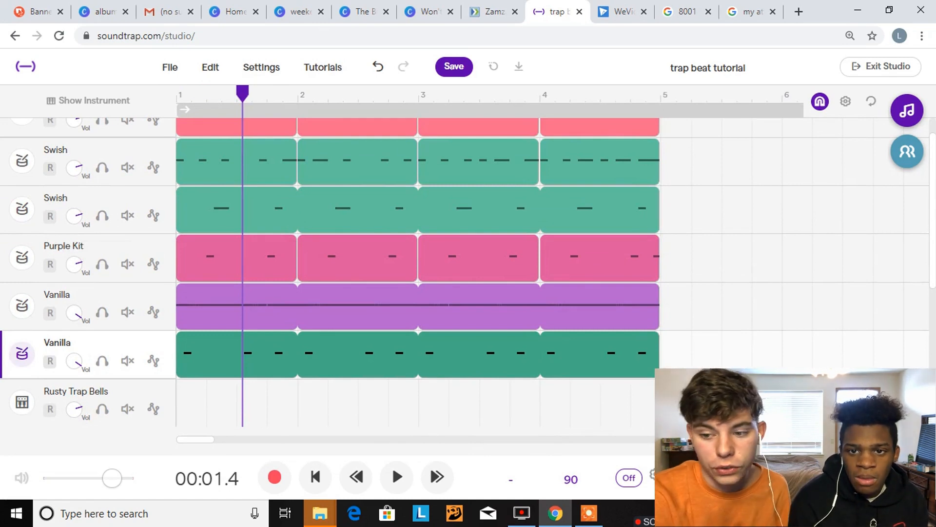
scroll(750, 351, down, 3)
scroll(753, 351, up, 1)
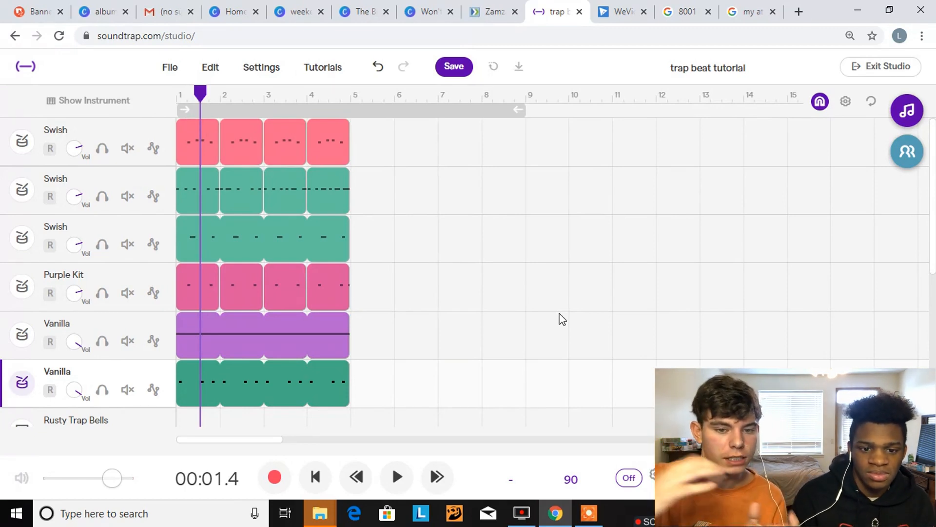
click(315, 476)
key(space)
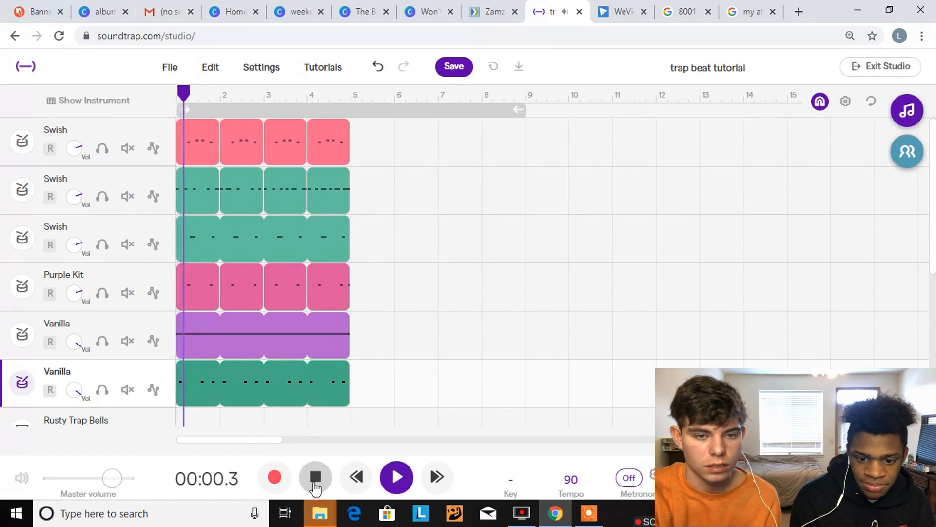
drag(515, 110, 351, 108)
click(330, 108)
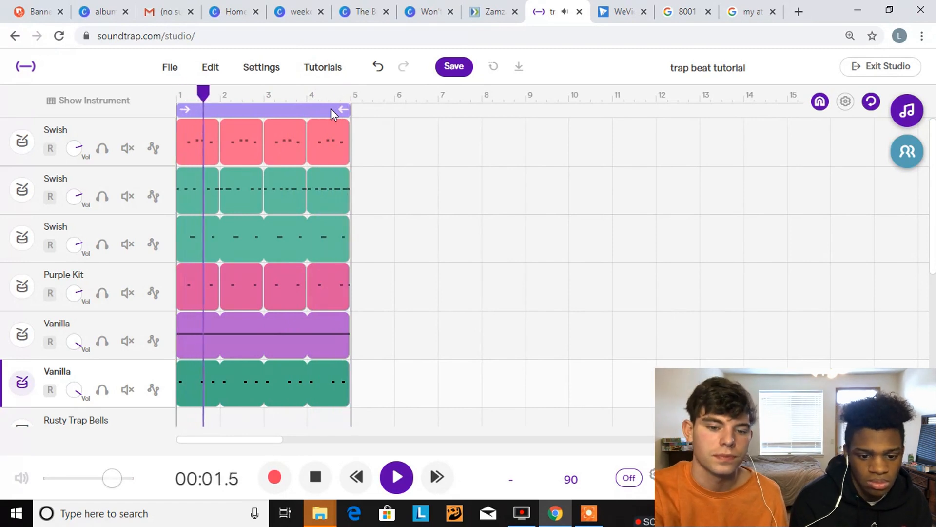
key(space)
scroll(331, 274, down, 3)
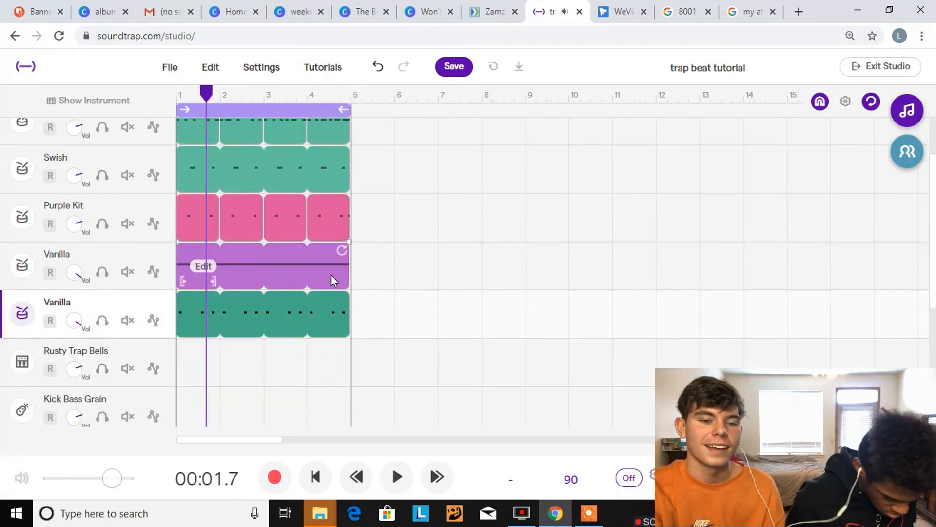
scroll(331, 274, down, 3)
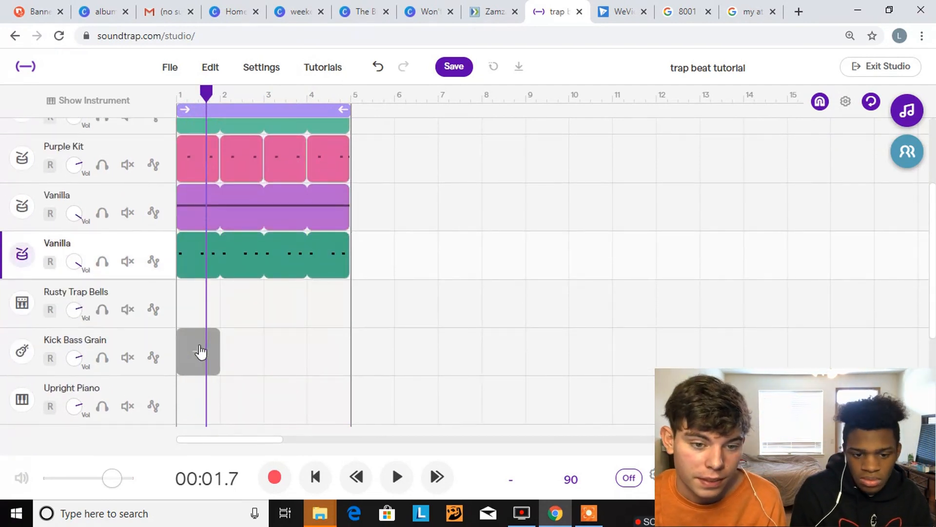
scroll(464, 253, up, 3)
mouse_move(303, 180)
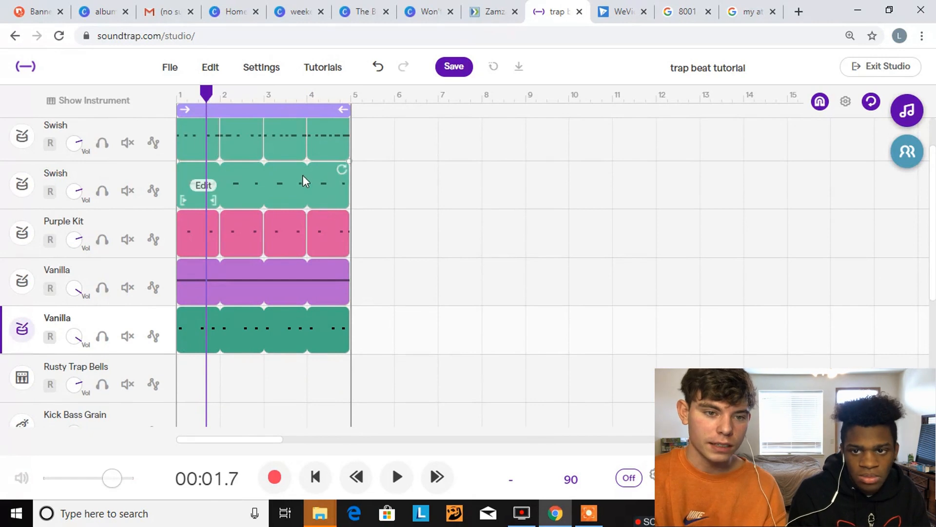
scroll(487, 139, up, 3)
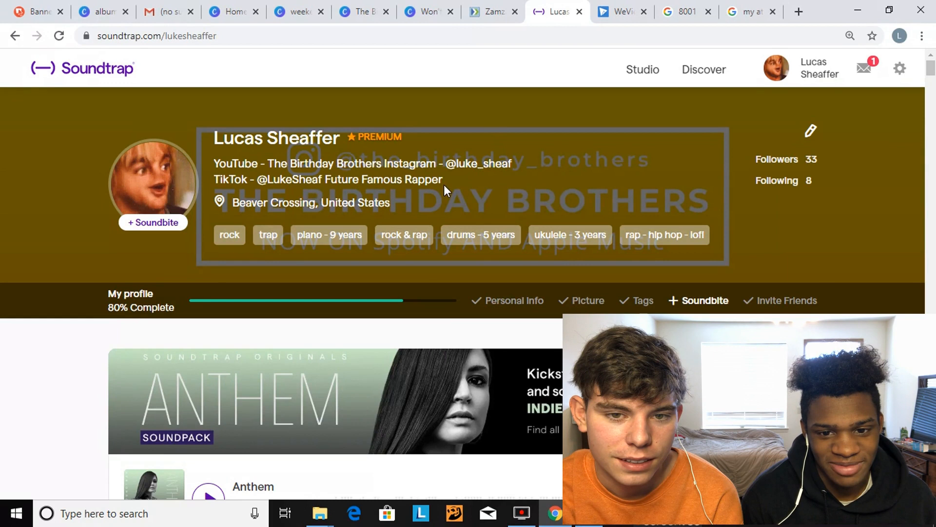
Find the "trap beat tutorial" project under My Projects on the profile page and play it
scroll(444, 185, down, 8)
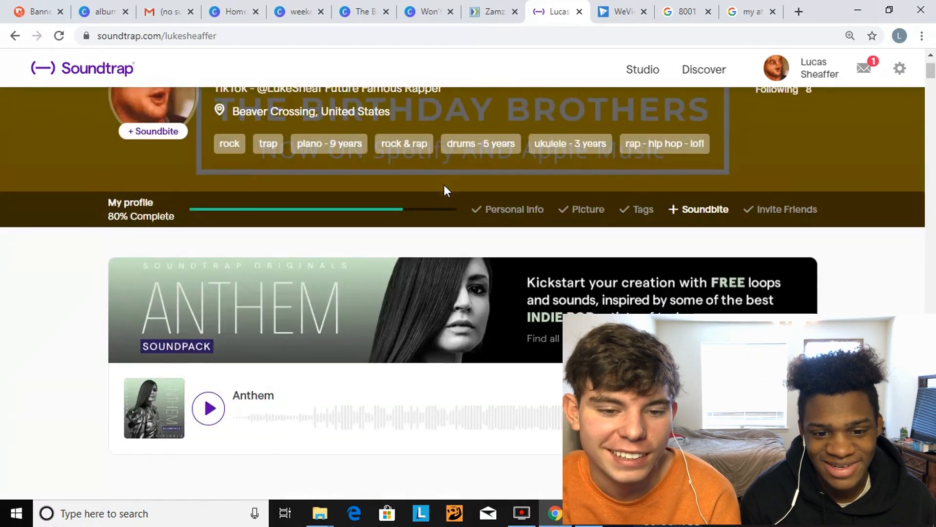
scroll(445, 191, down, 5)
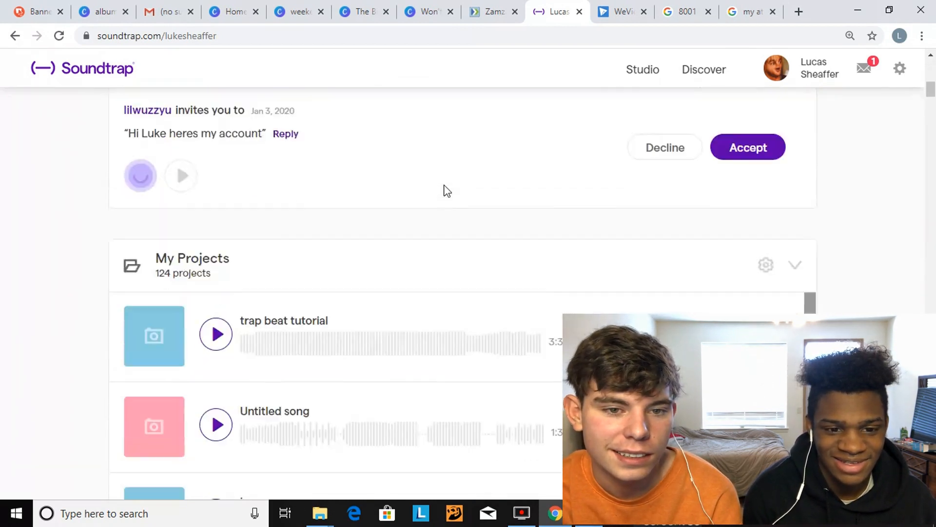
scroll(446, 190, down, 1)
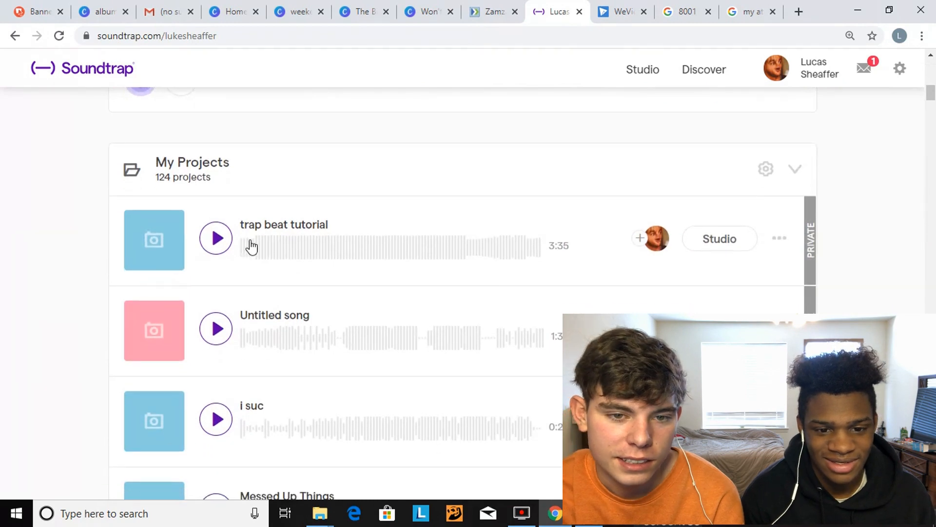
click(218, 239)
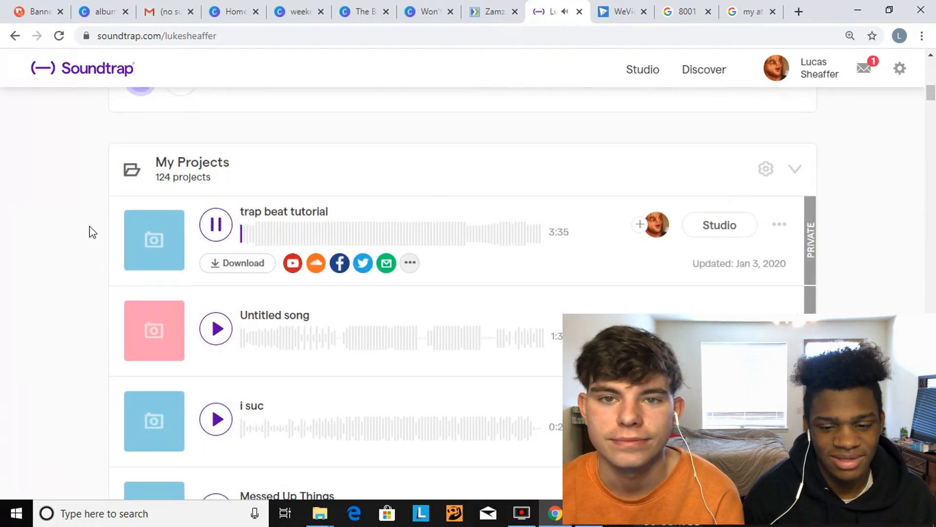